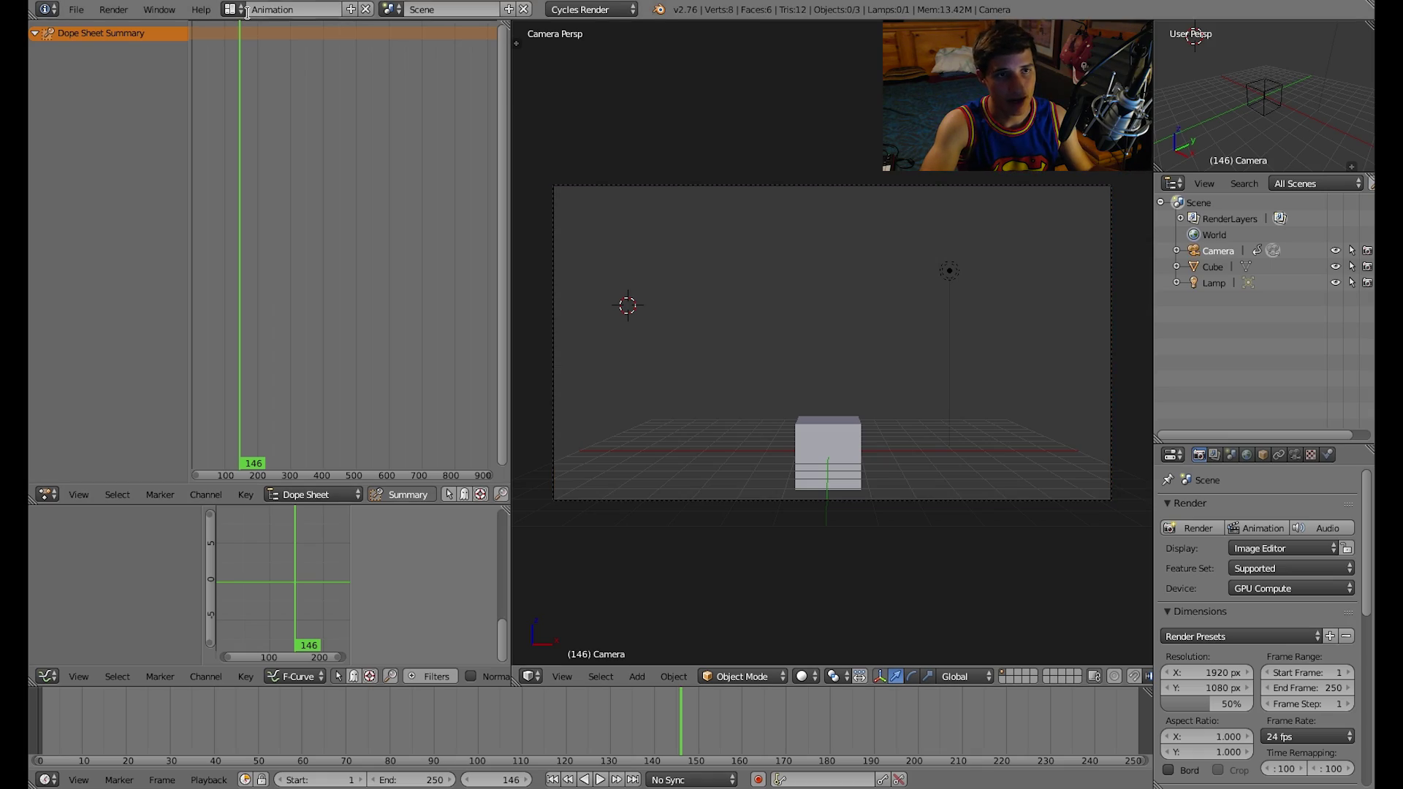
Browse the screen layout list without changing the layout.
click(230, 9)
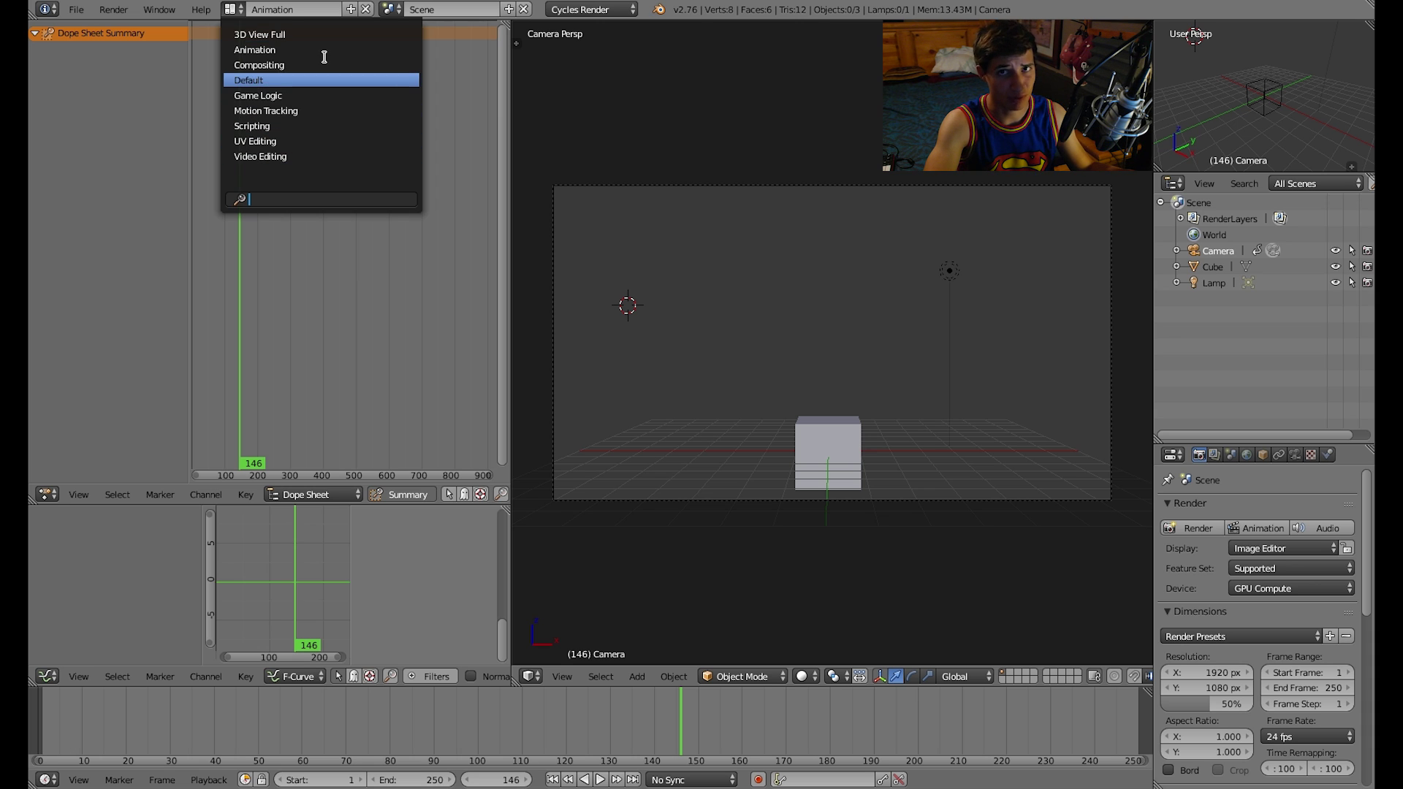
key(Up)
key(Up)
key(Up)
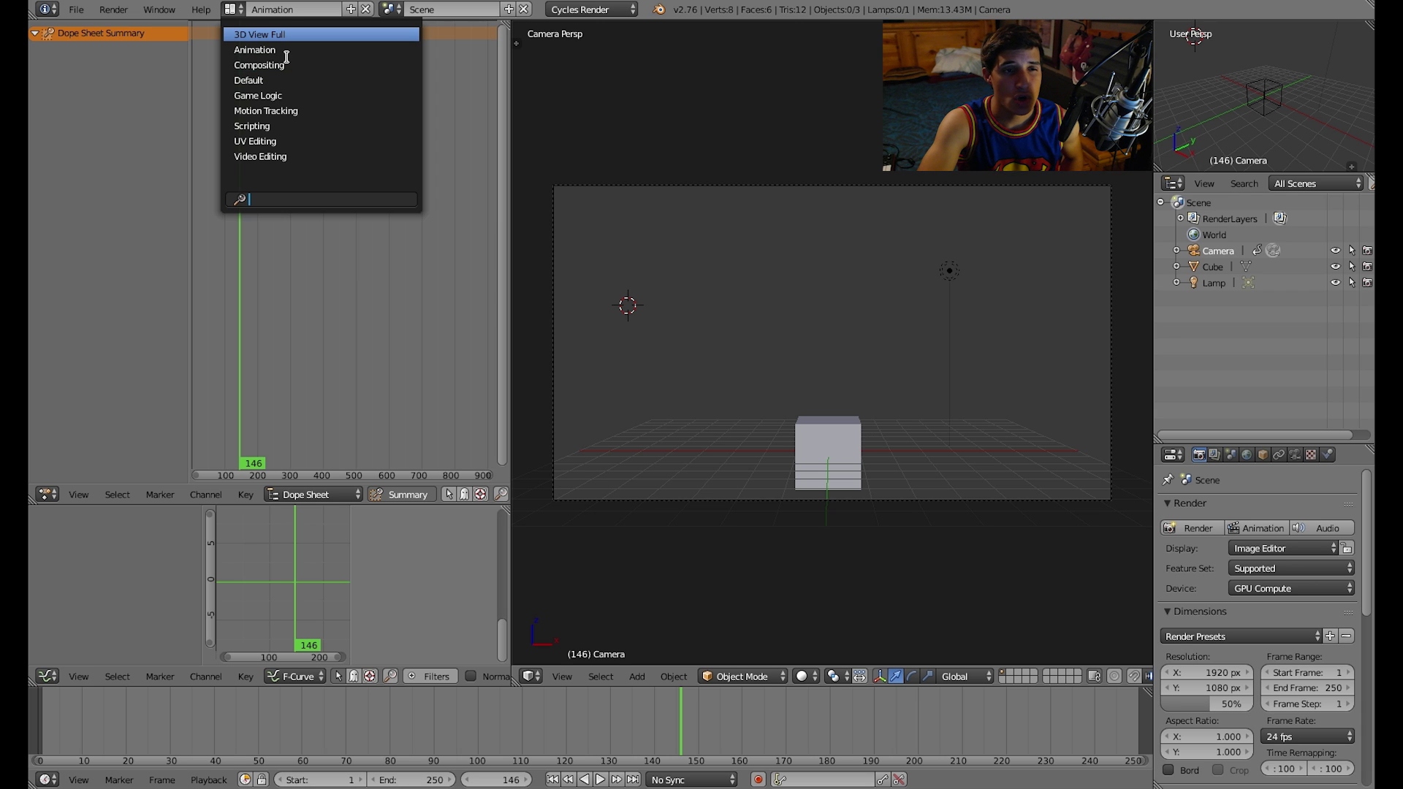
key(Down)
key(Down)
key(Down)
key(Down)
key(Down)
key(Down)
key(Down)
key(Down)
key(Up)
key(Up)
key(Up)
key(Up)
key(Up)
key(Up)
key(Up)
key(Up)
key(Down)
key(Down)
key(Down)
key(Down)
key(Down)
key(Down)
key(Down)
key(Up)
key(Up)
key(Up)
key(Up)
key(Up)
key(Up)
key(Down)
key(Down)
key(Down)
key(Down)
key(Down)
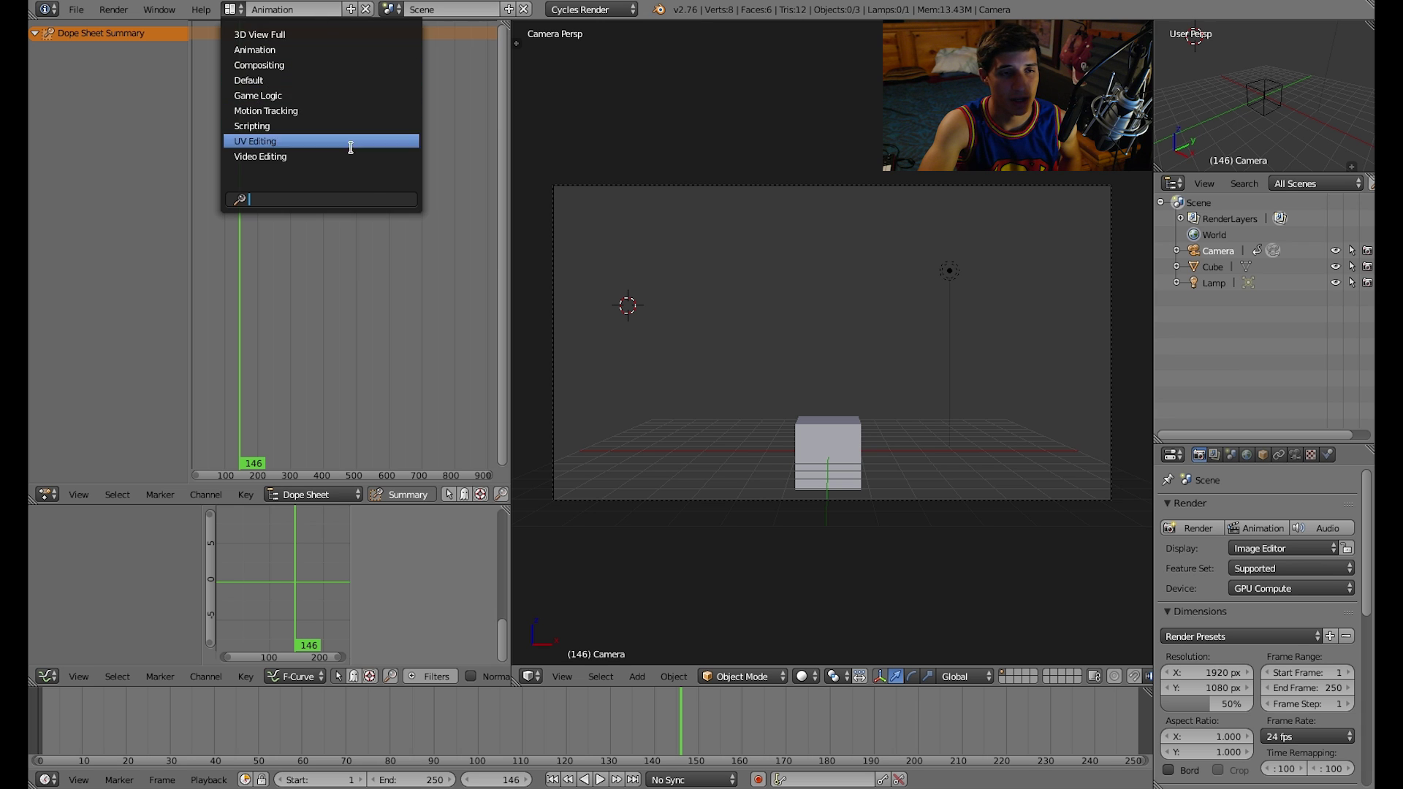
key(Up)
key(Up)
key(Up)
key(Up)
key(Up)
key(Up)
key(Down)
key(Return)
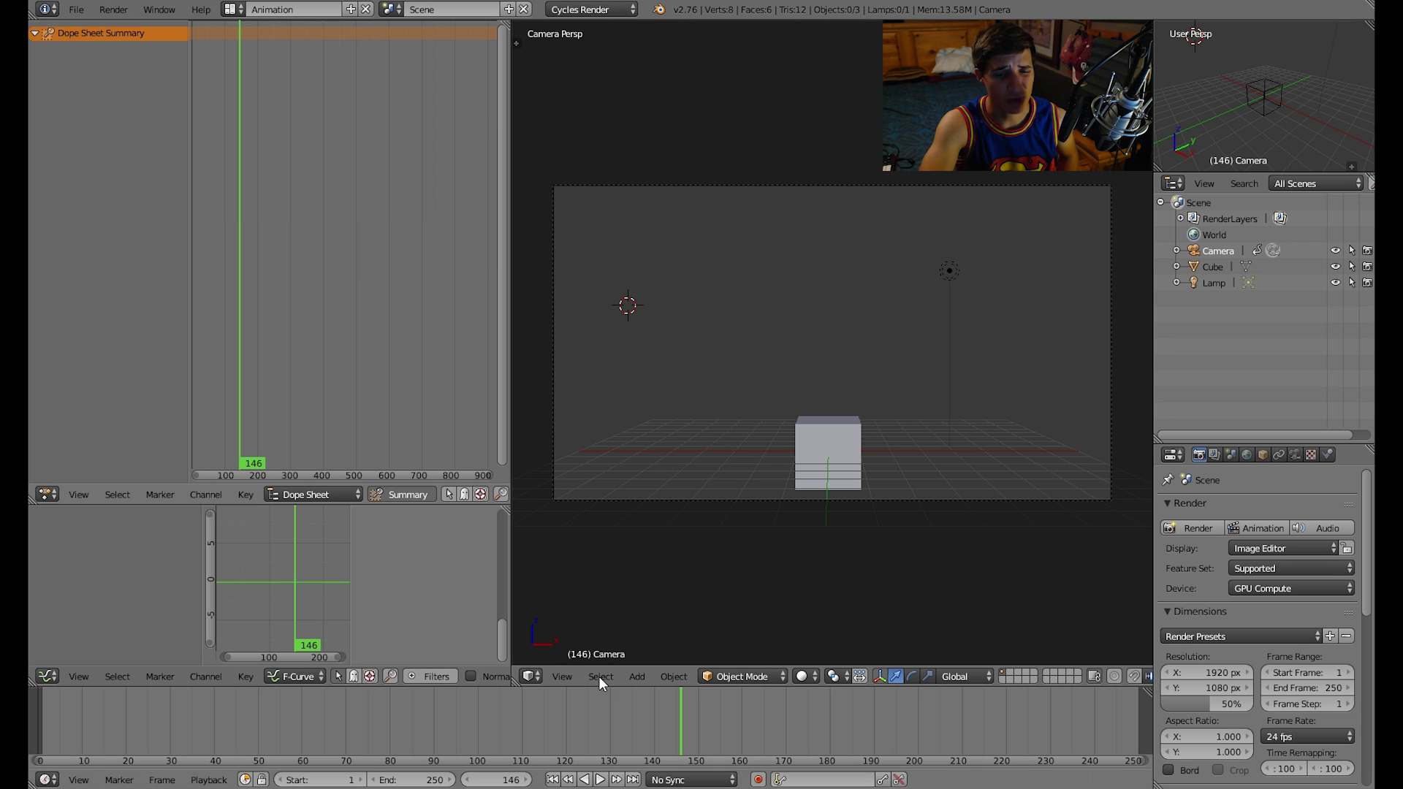
Switch to the Default layout, then return to the Animation layout.
click(232, 10)
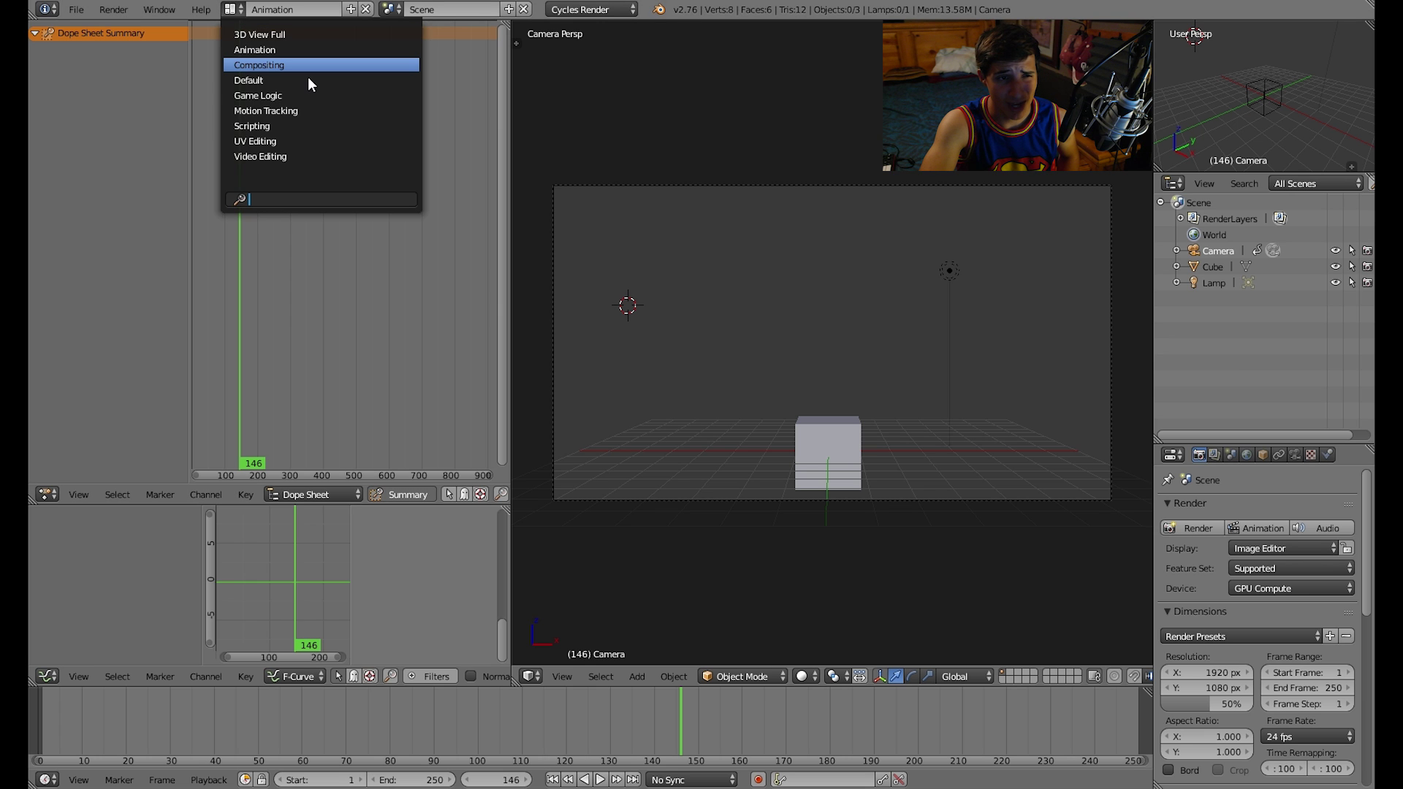
key(Down)
key(Return)
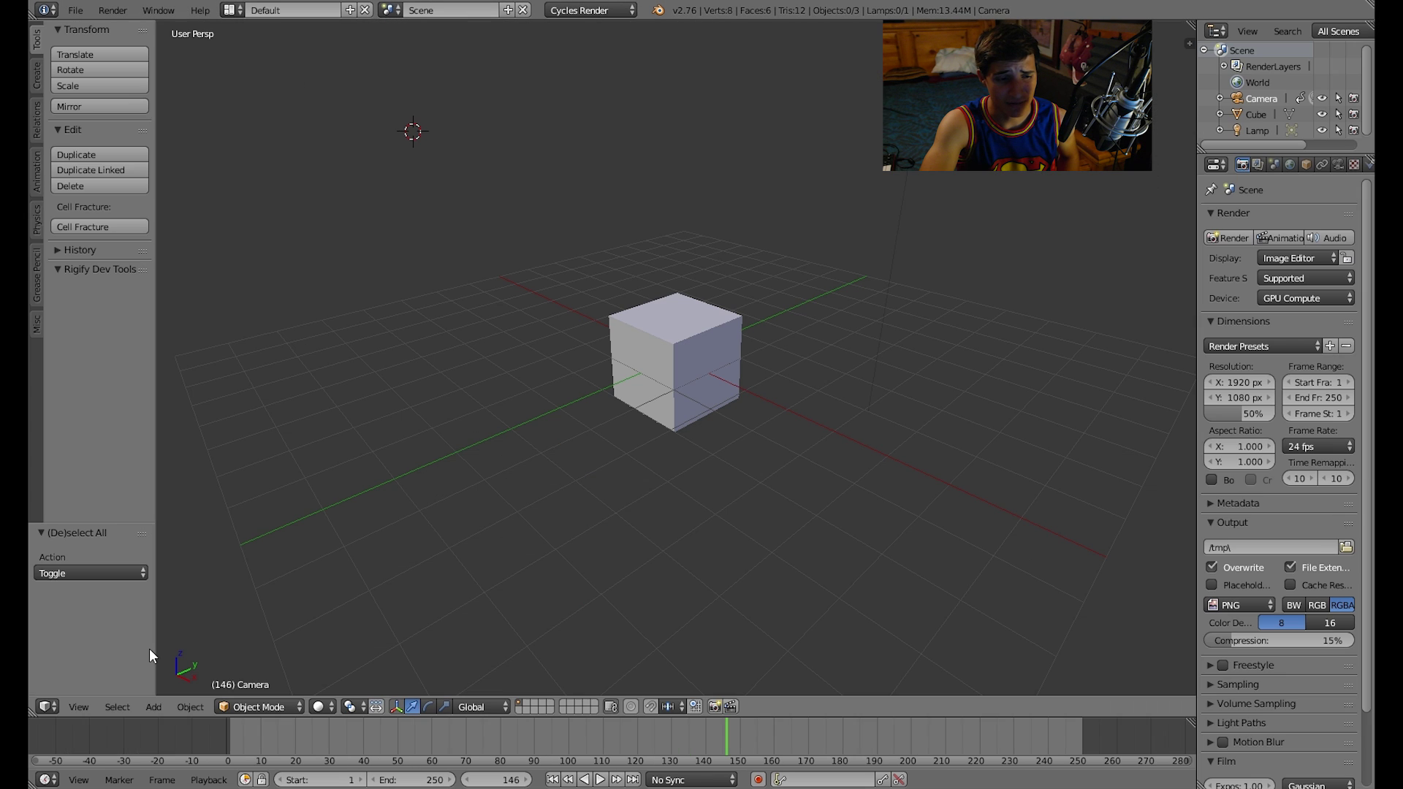
click(47, 706)
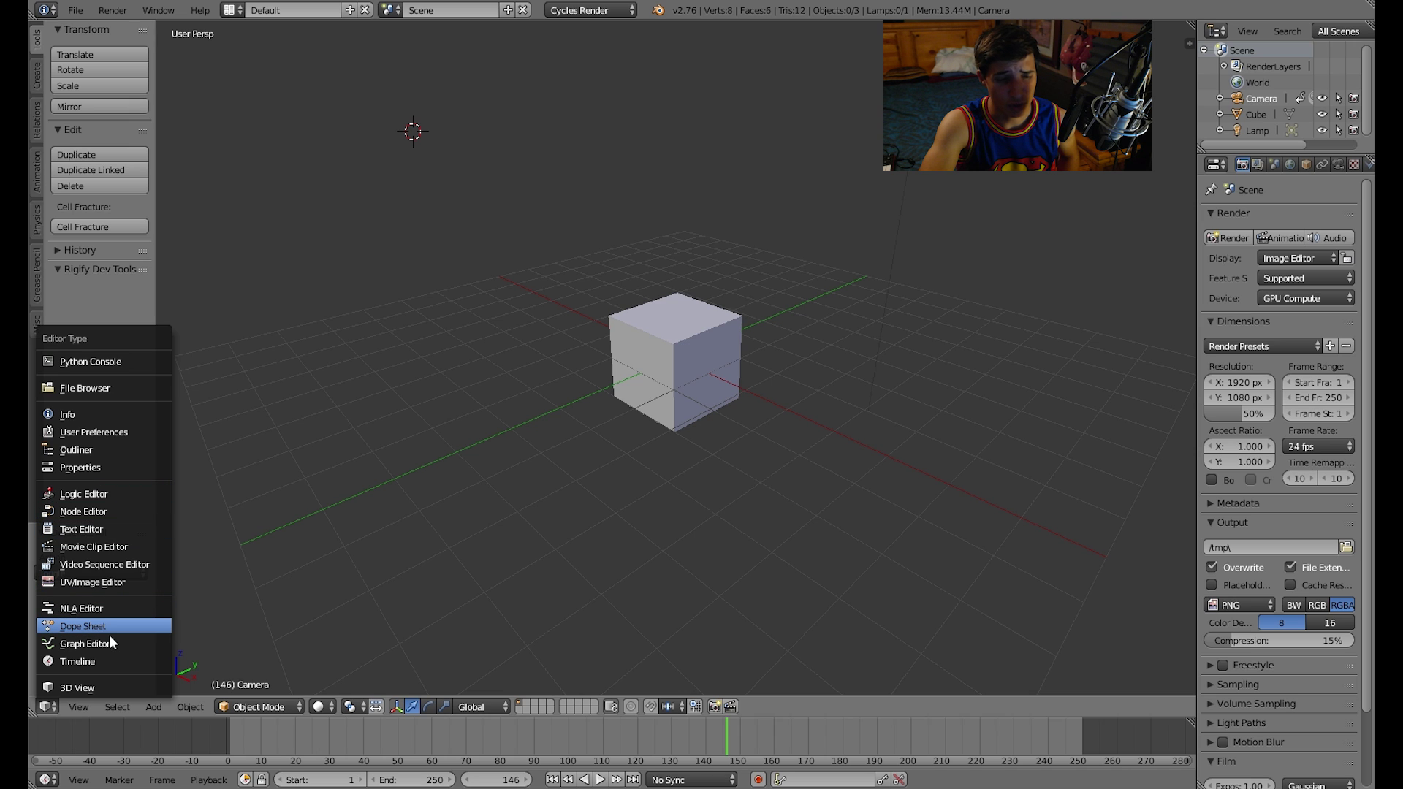
key(a)
click(231, 10)
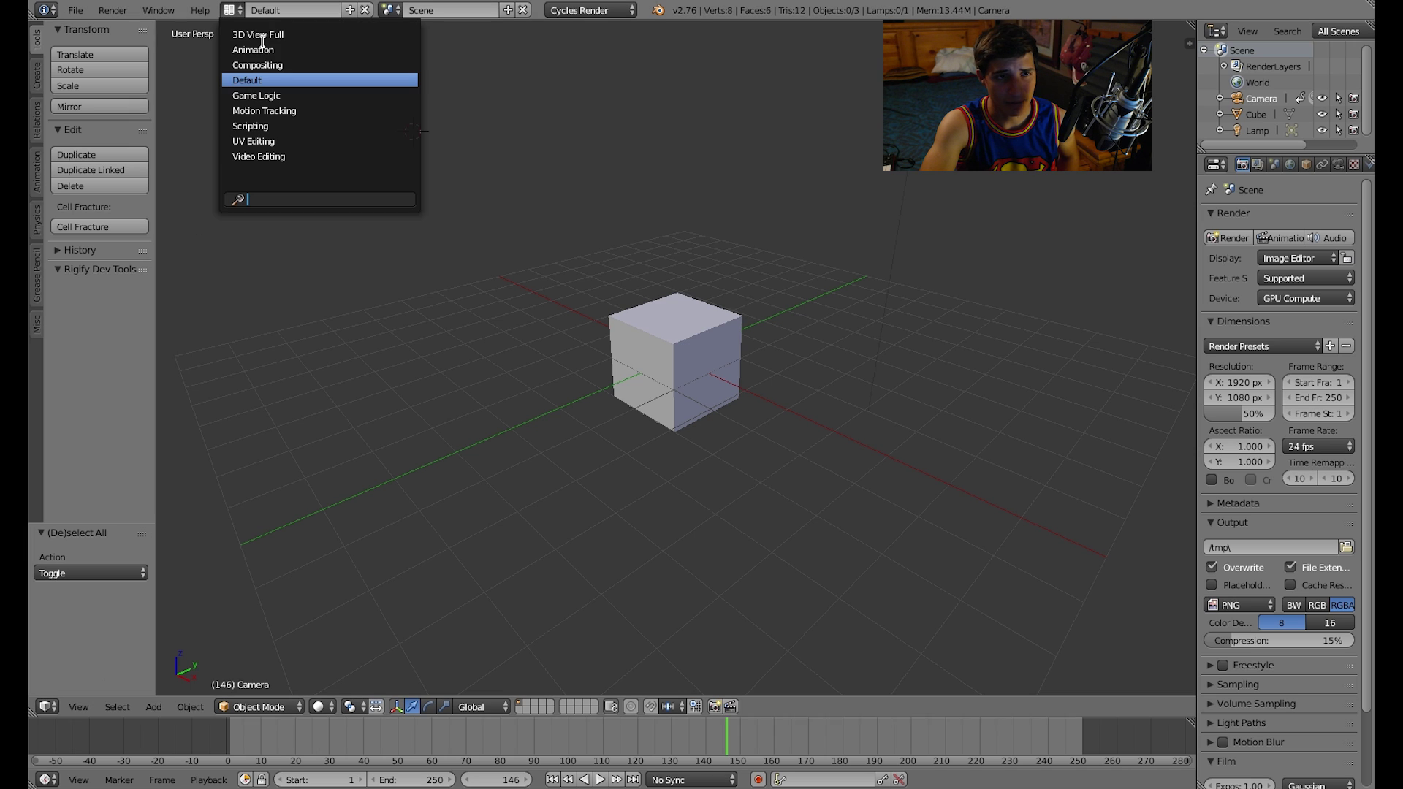
click(269, 51)
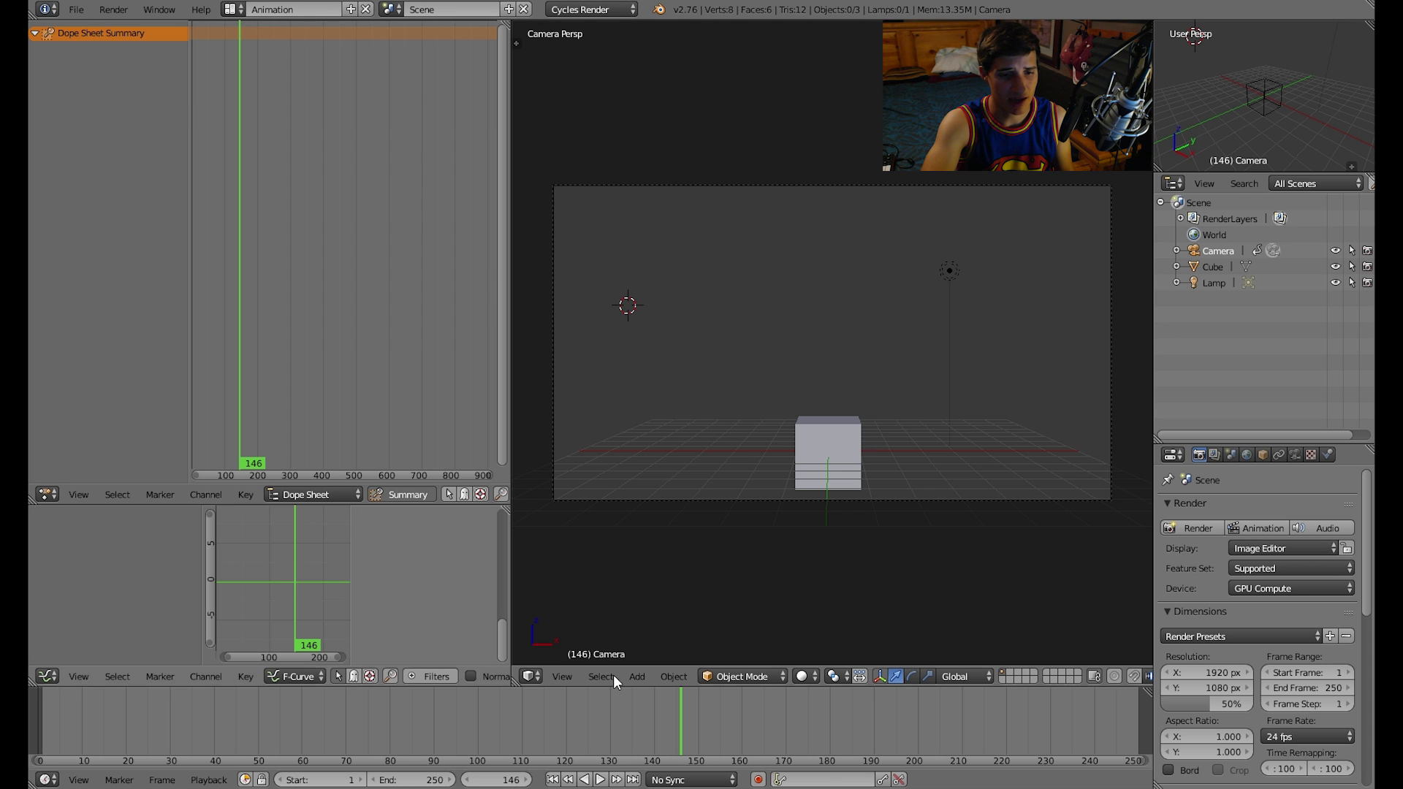
Select the existing camera and delete it.
right_click(949, 187)
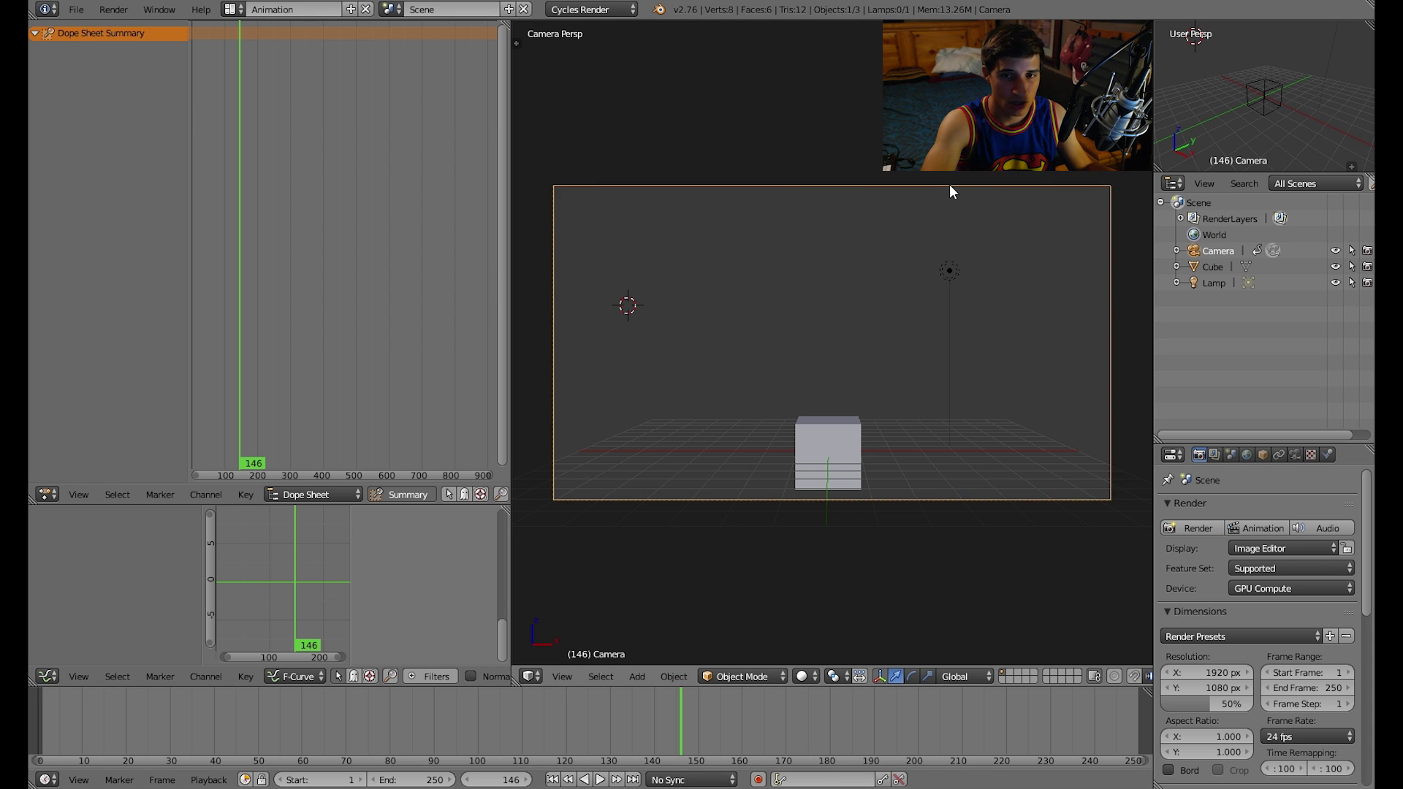
key(g)
click(863, 266)
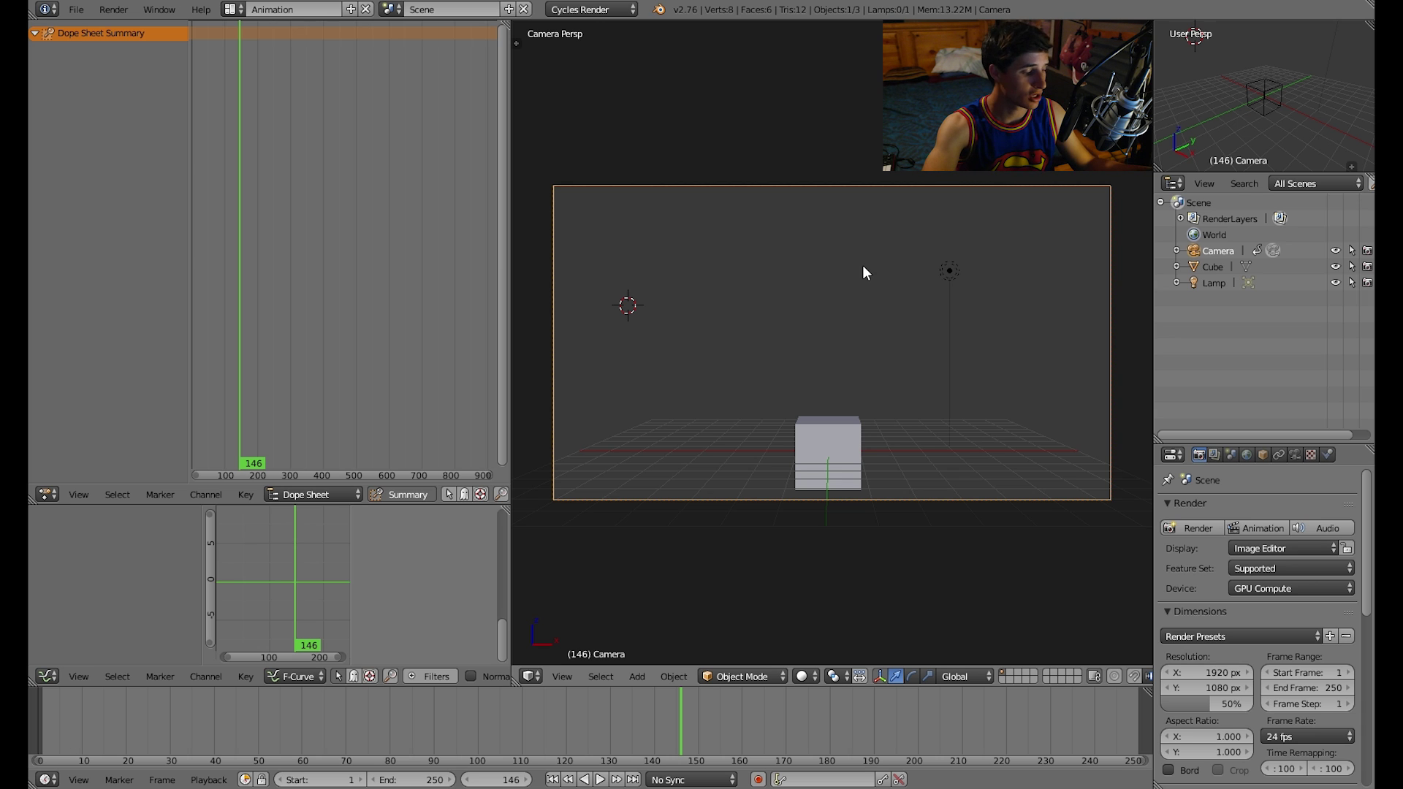
key(x)
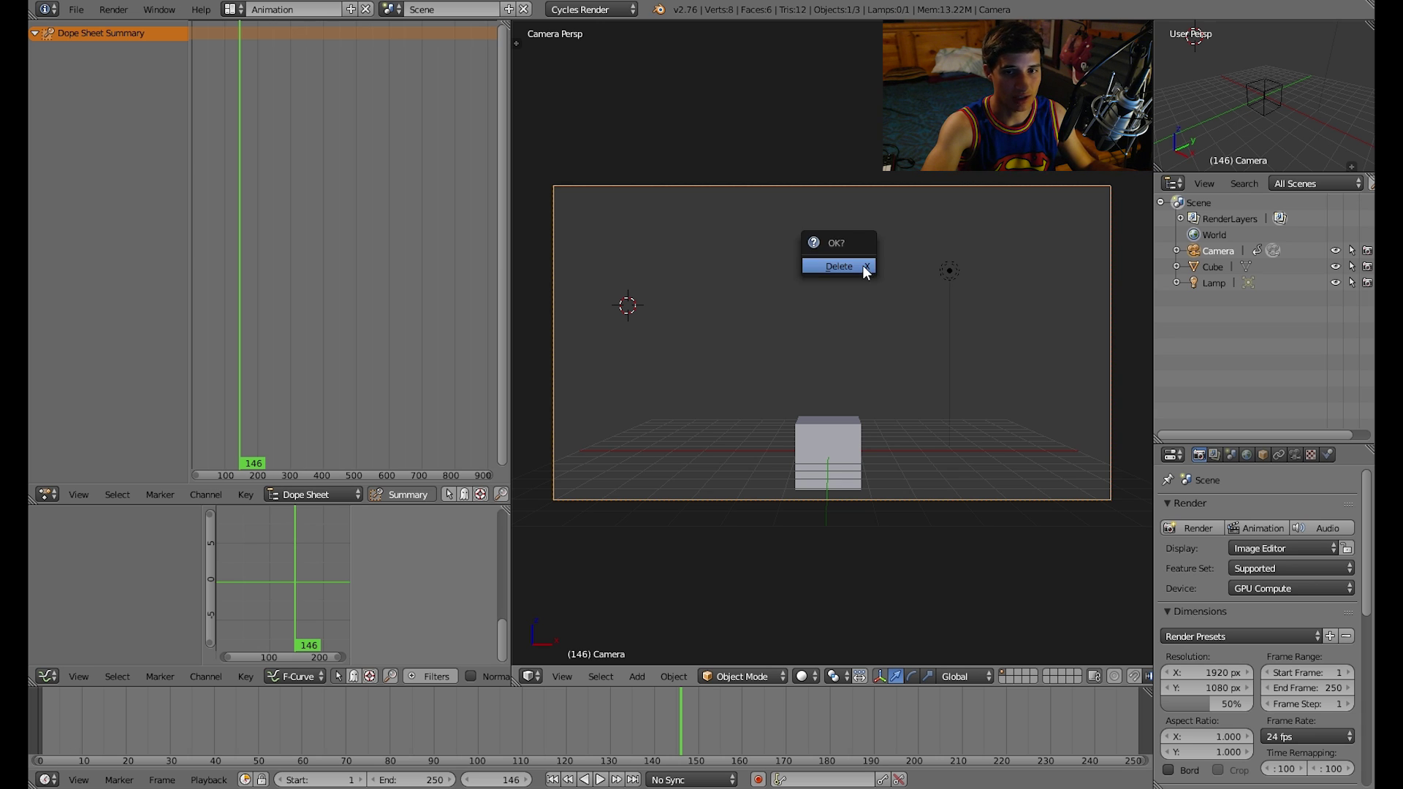
click(862, 266)
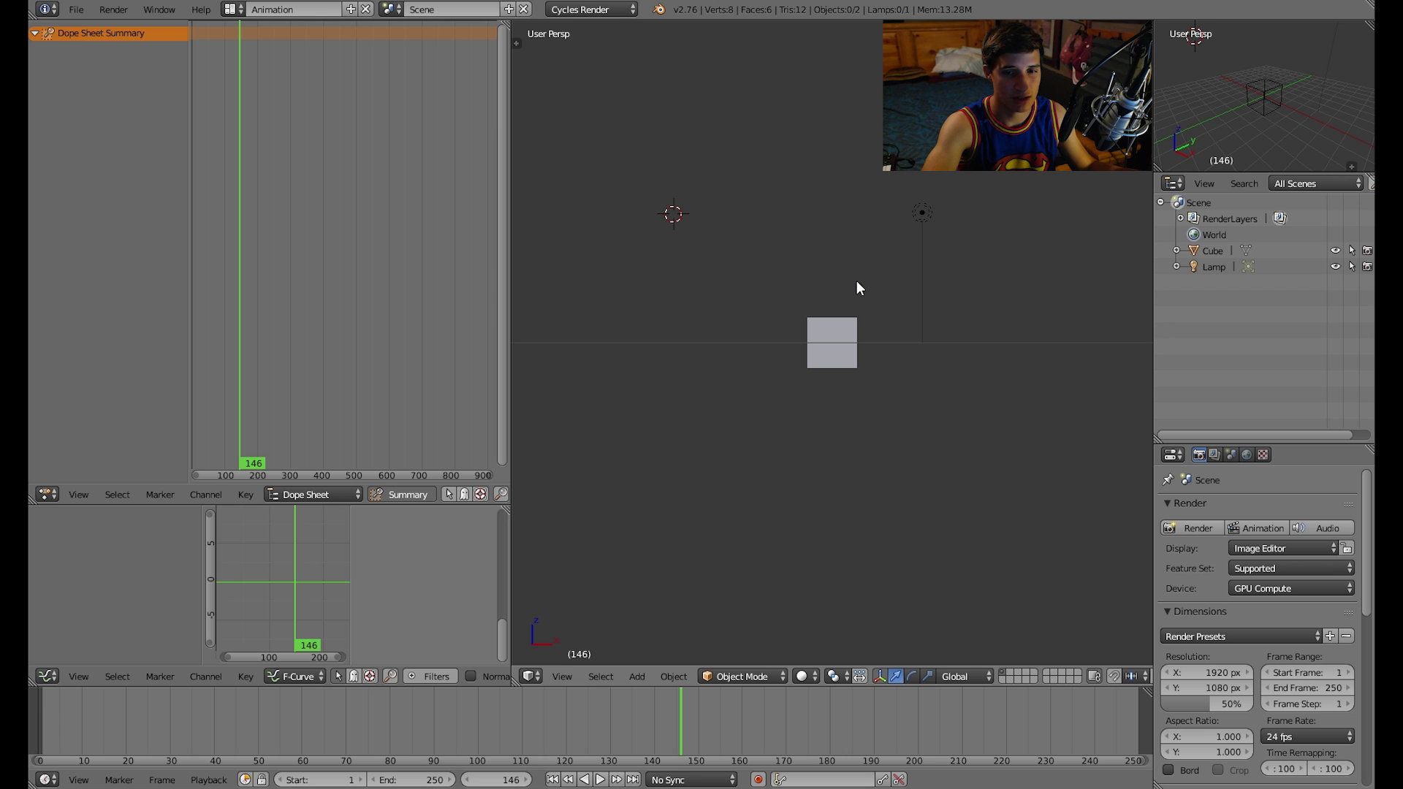
Switch to Top view and start Screencast Keys display from the sidebar.
click(568, 662)
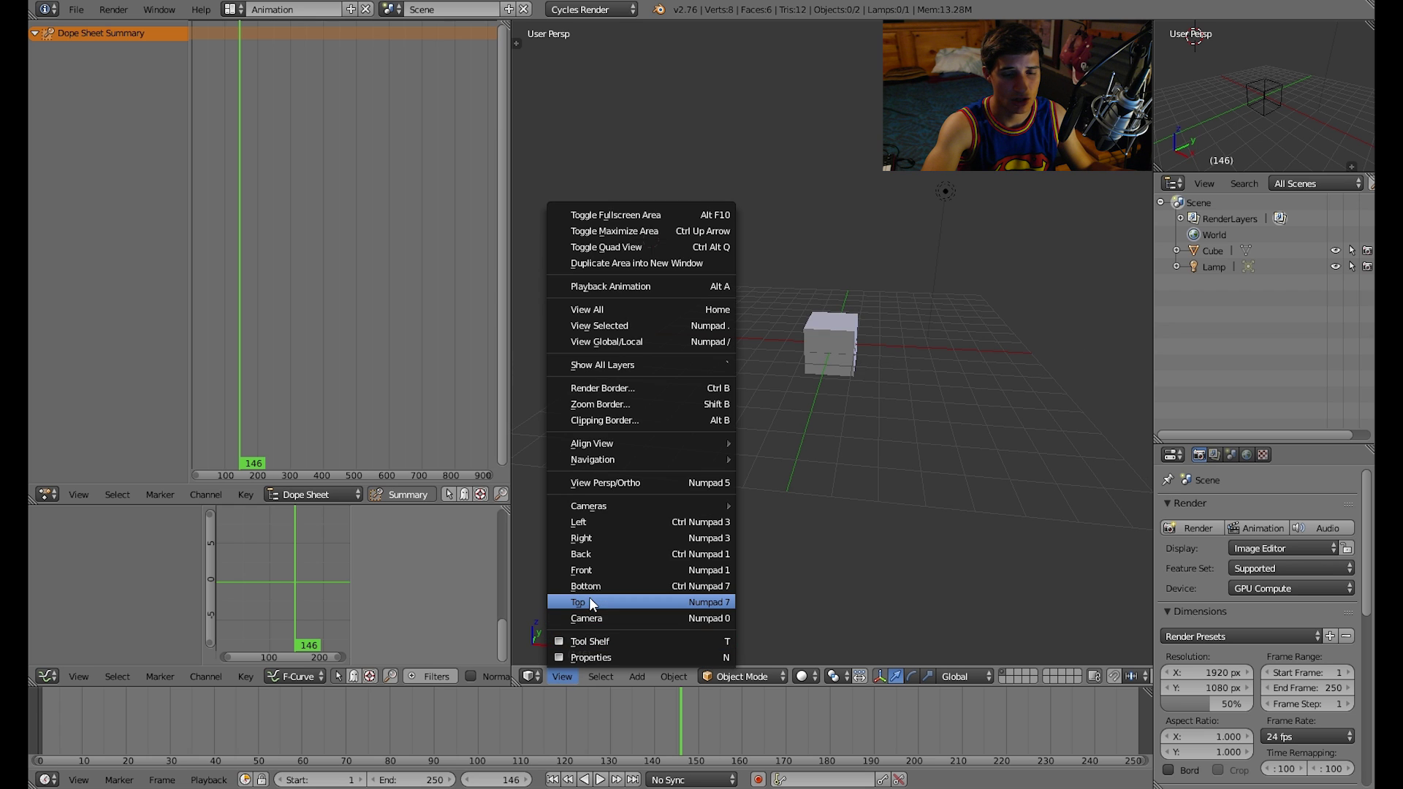
click(589, 597)
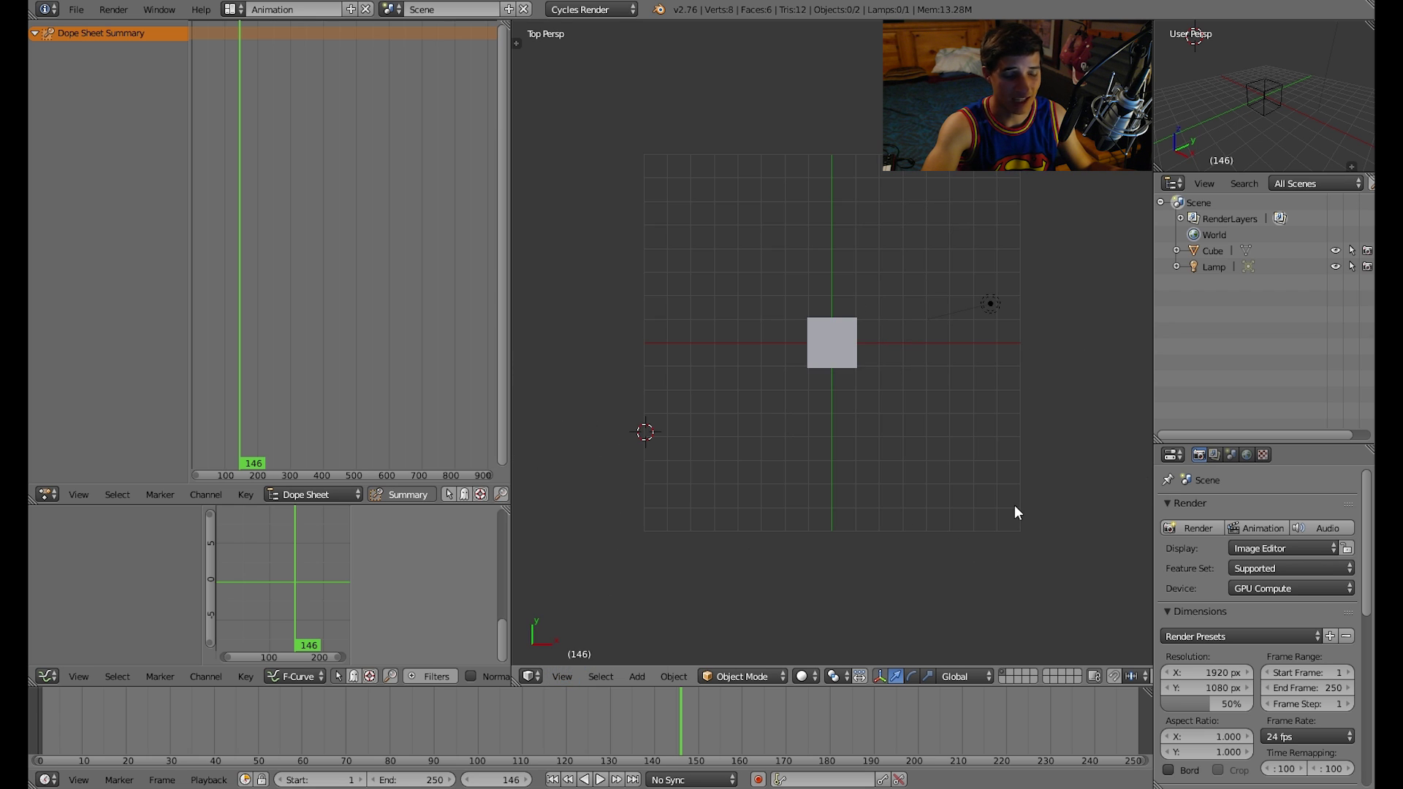
key(n)
scroll(1023, 511, down, 5)
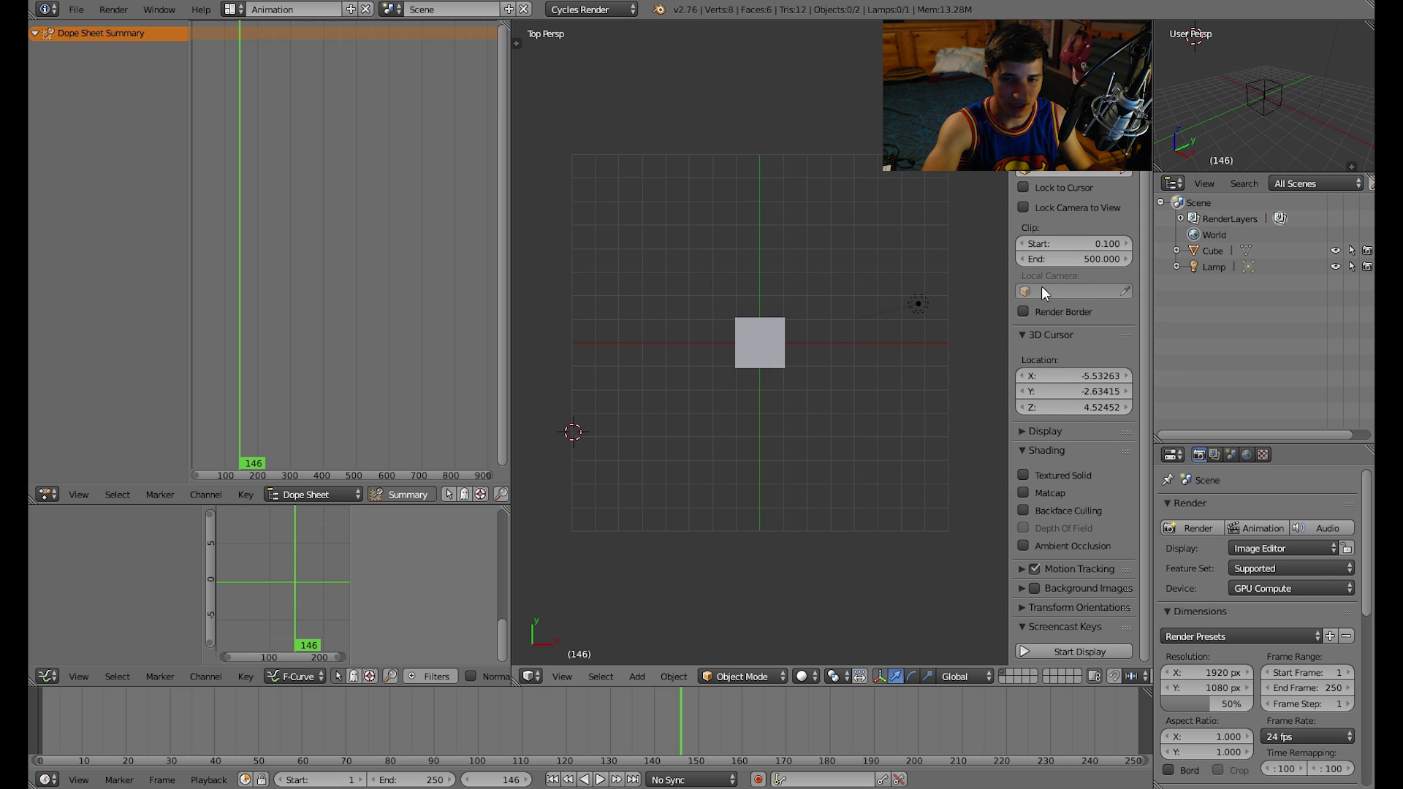
click(1069, 650)
key(n)
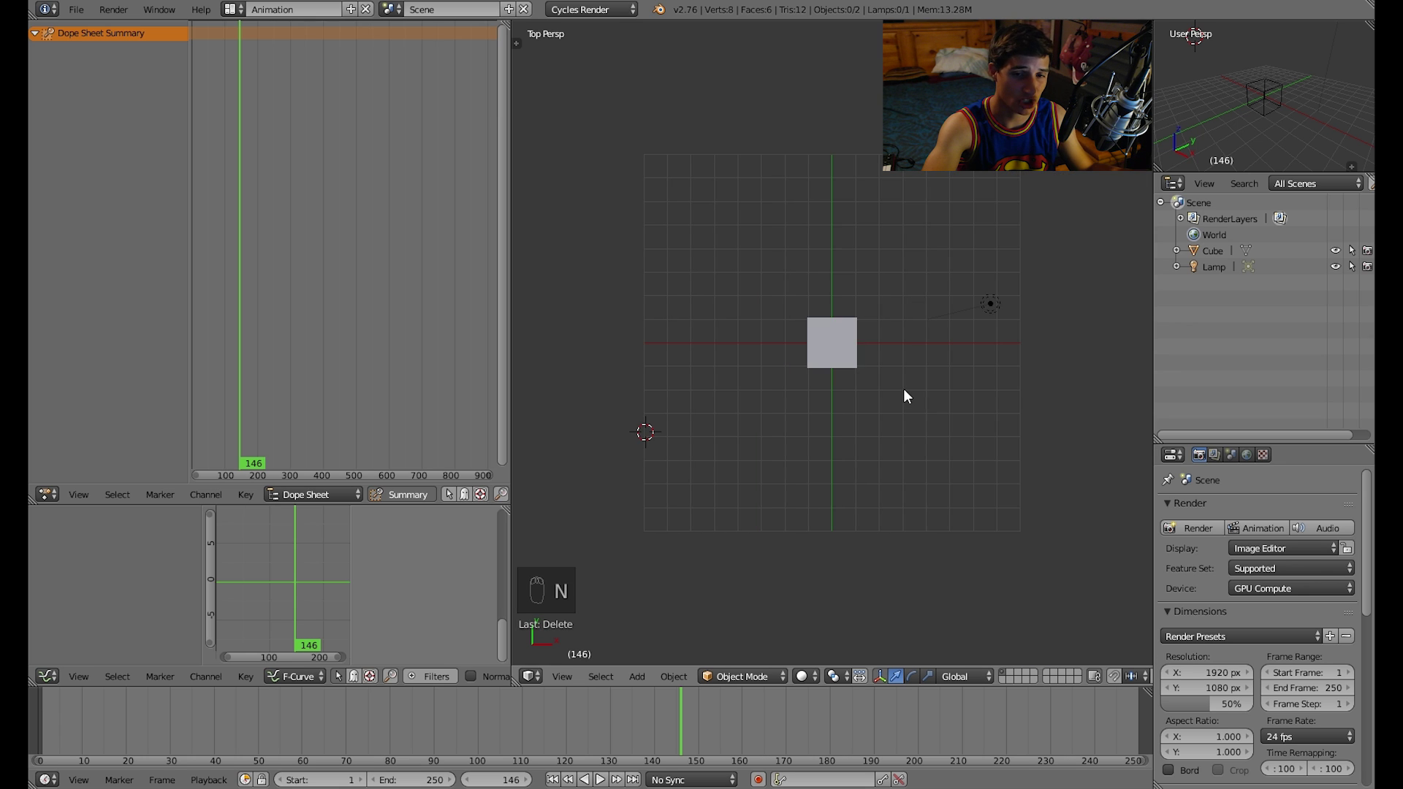
In orthographic view, snap the 3D cursor to the selected cube with Cursor to Selected.
key(KP_5)
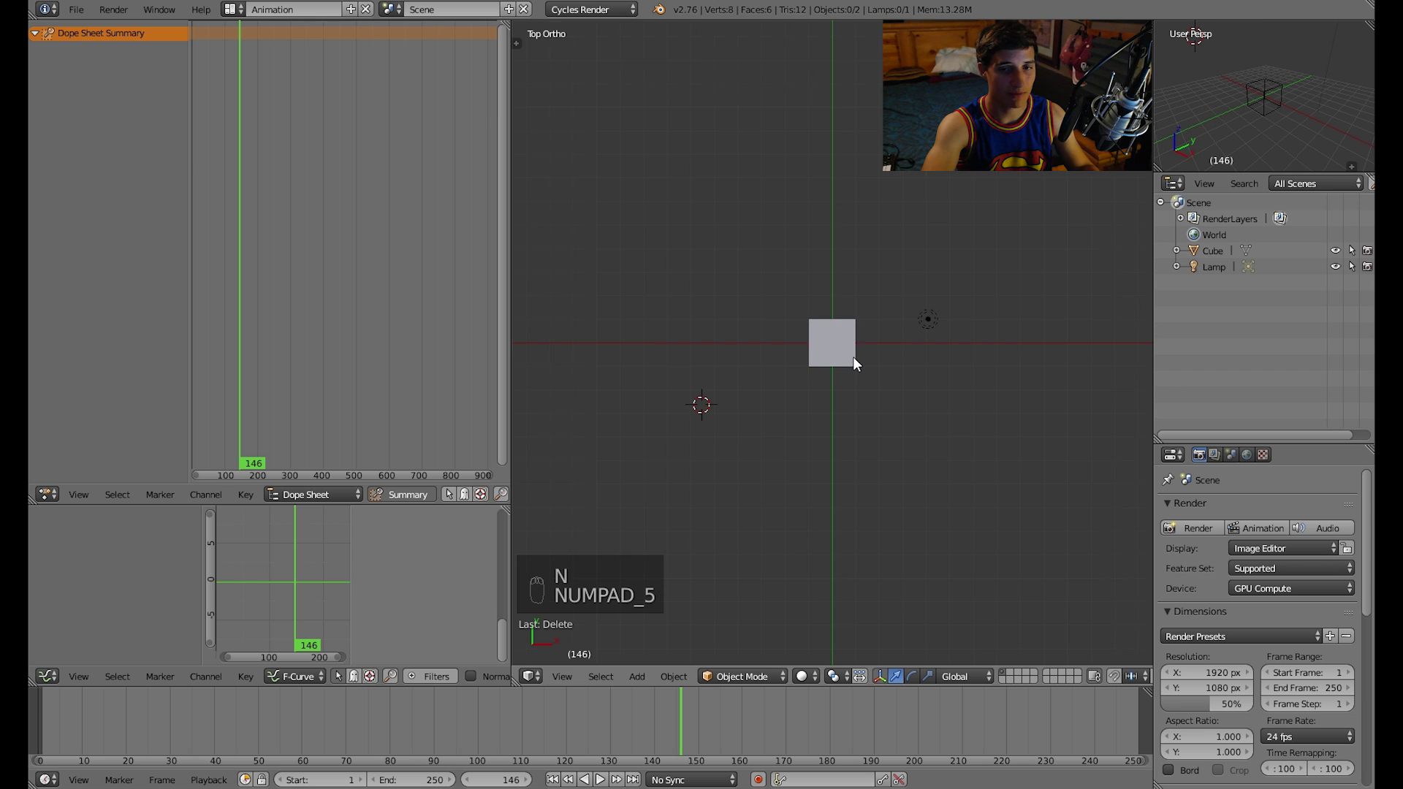
right_click(853, 356)
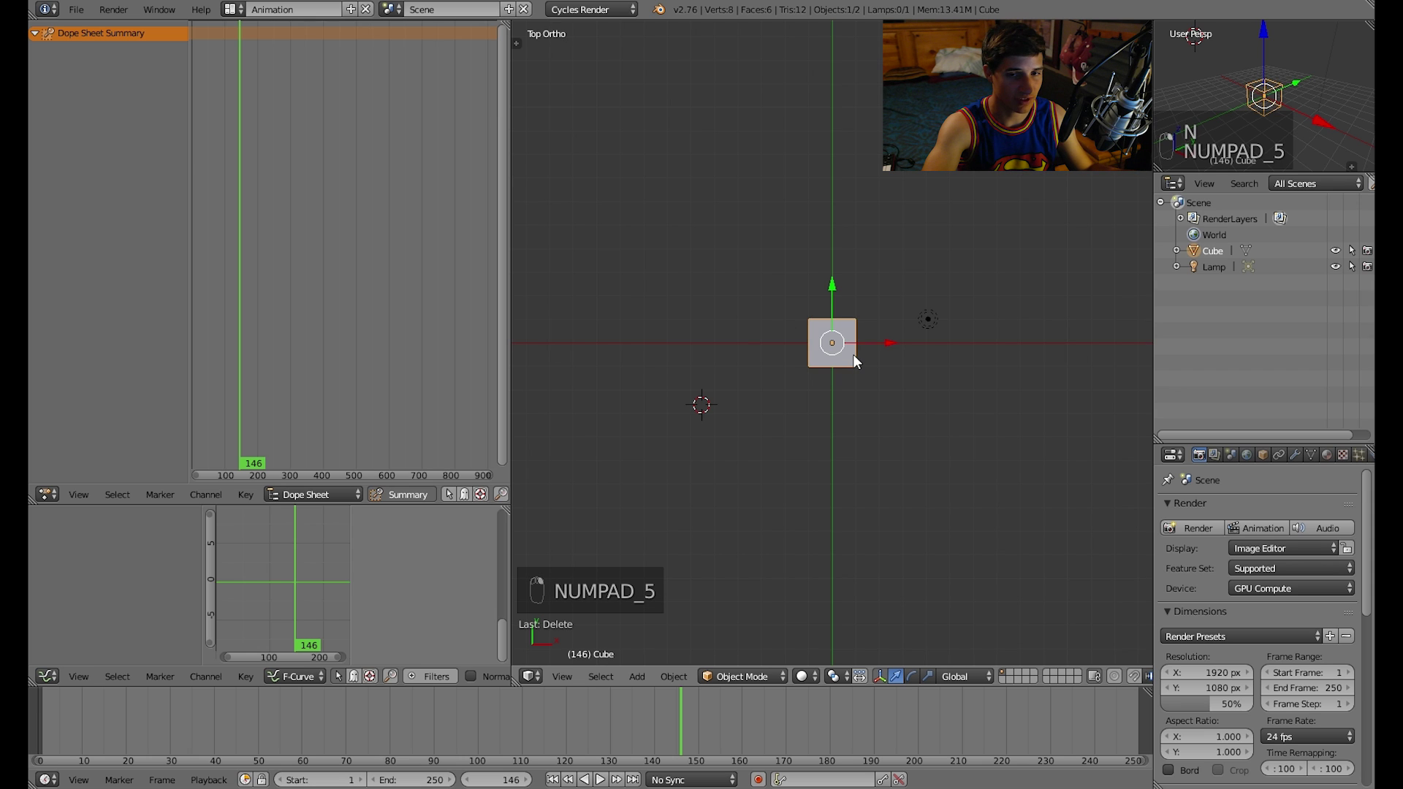
key(shift+s)
click(859, 408)
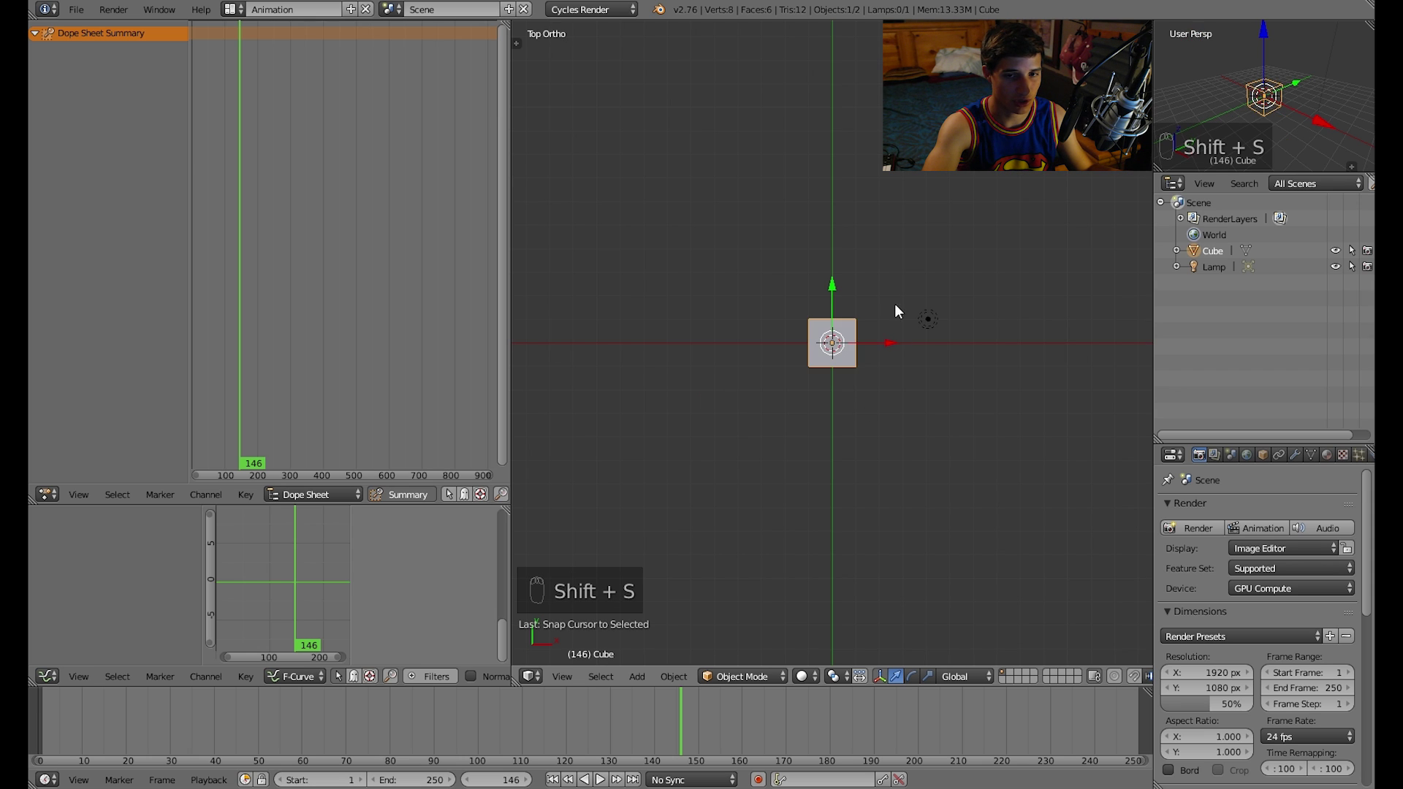
scroll(817, 294, up, 3)
Add a new camera at the cube's centre and return the view to perspective.
key(shift+a)
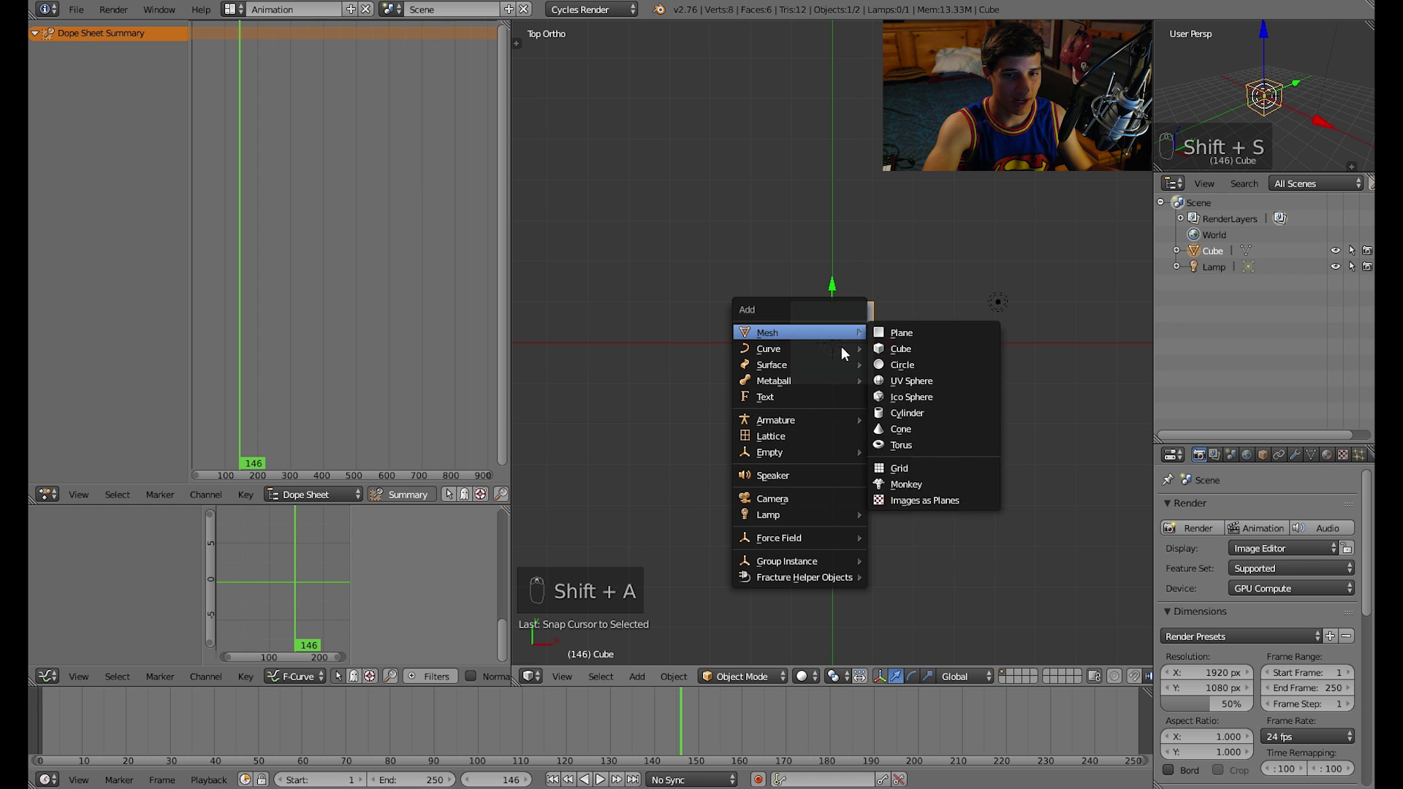
click(820, 498)
middle_drag(867, 361, 983, 218)
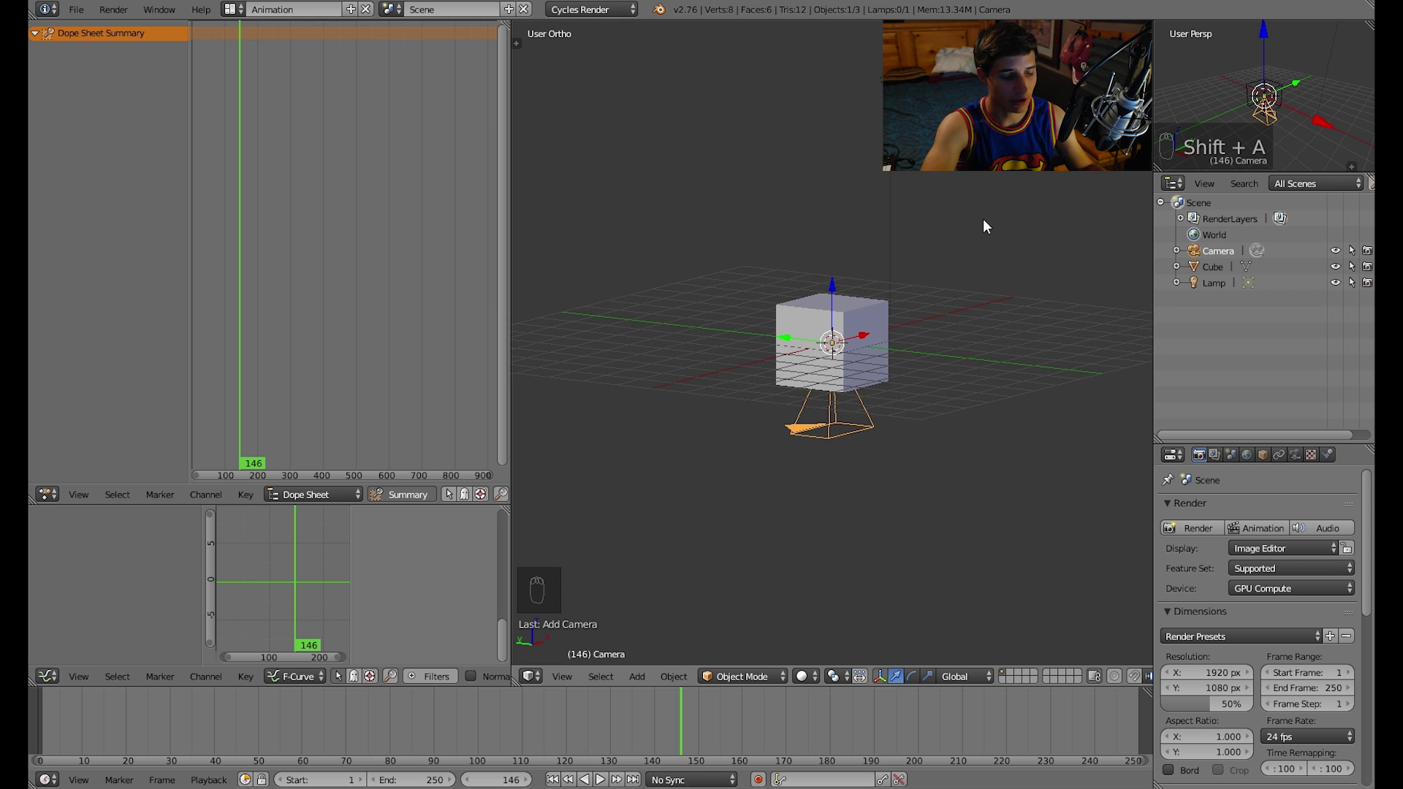
key(KP_5)
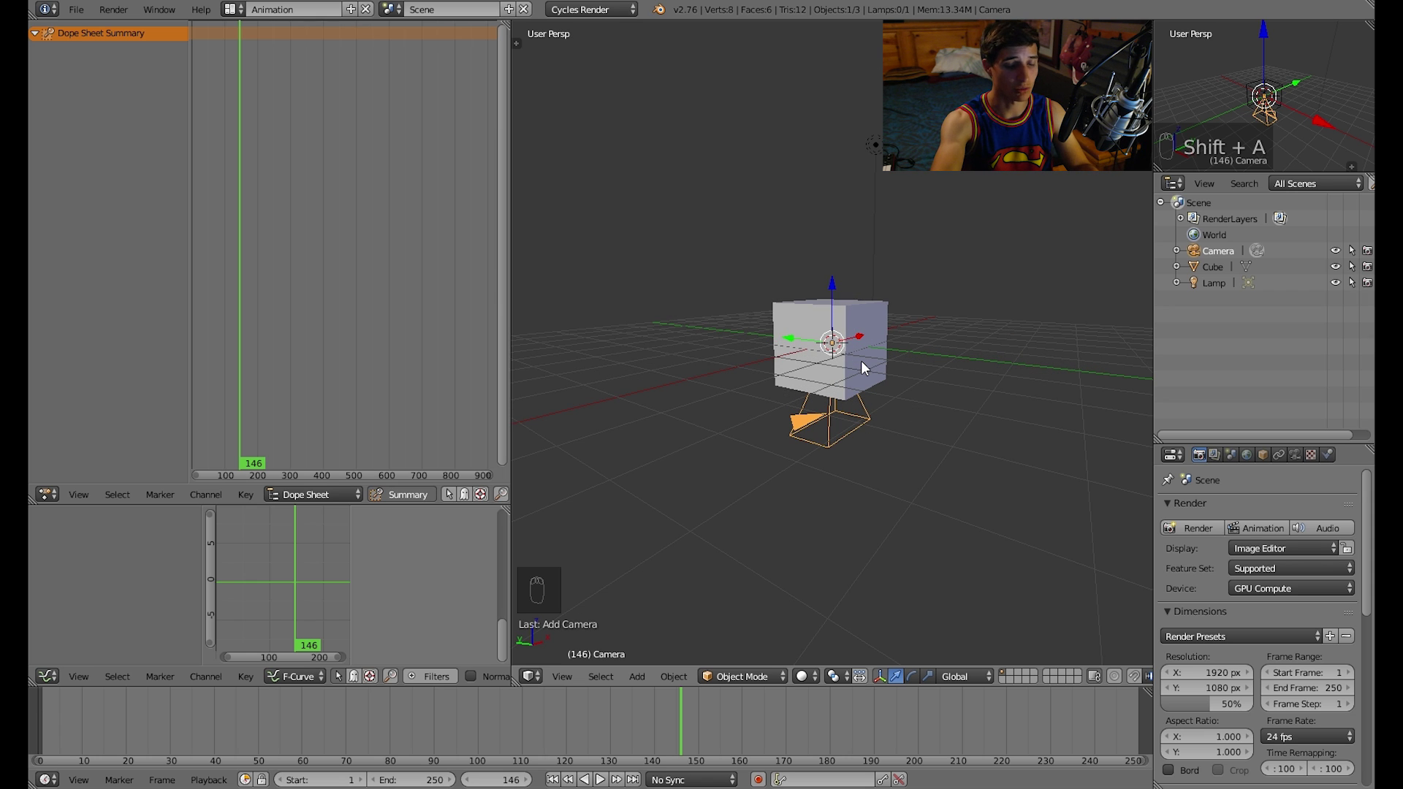
Look through the new camera and try Shift+F fly mode twice.
key(KP_0)
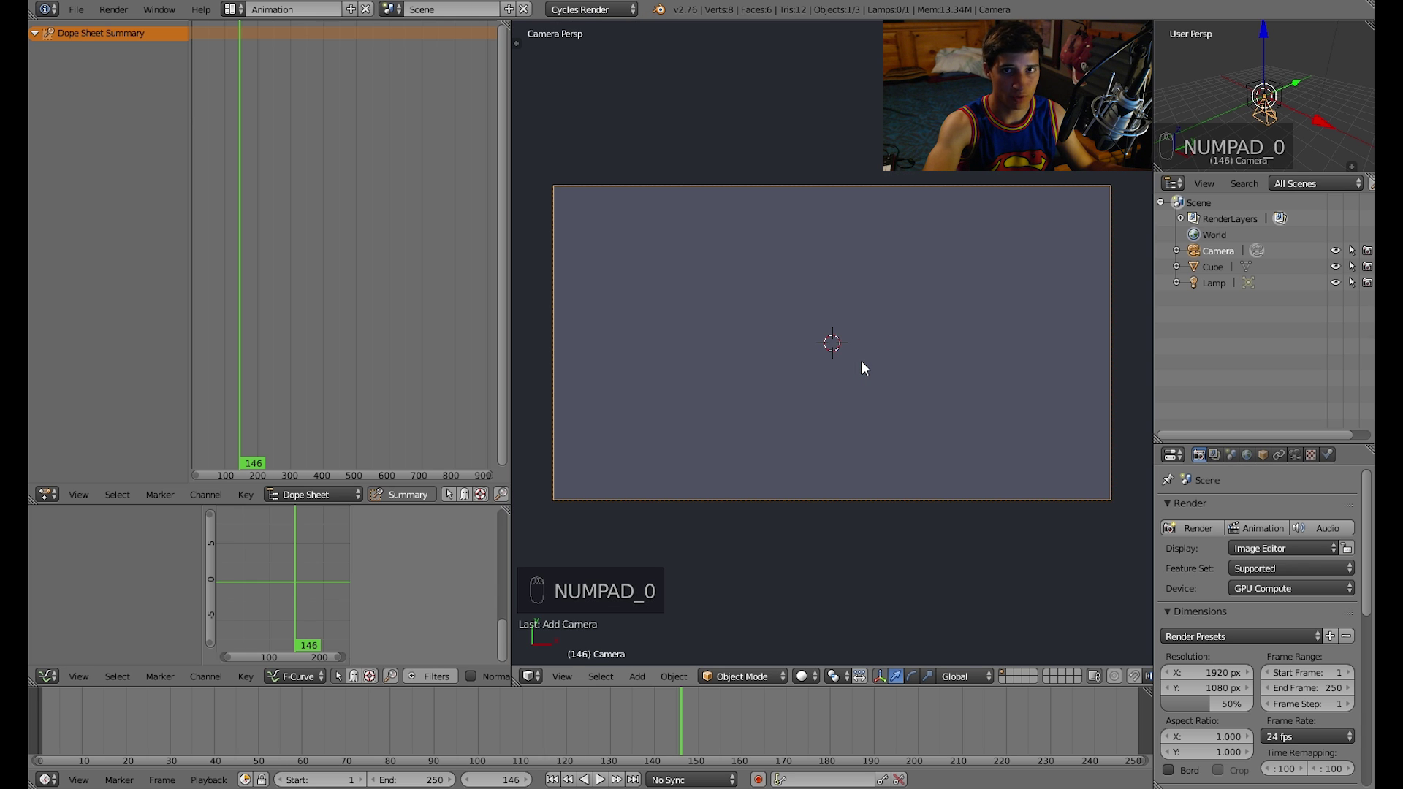
key(shift+f)
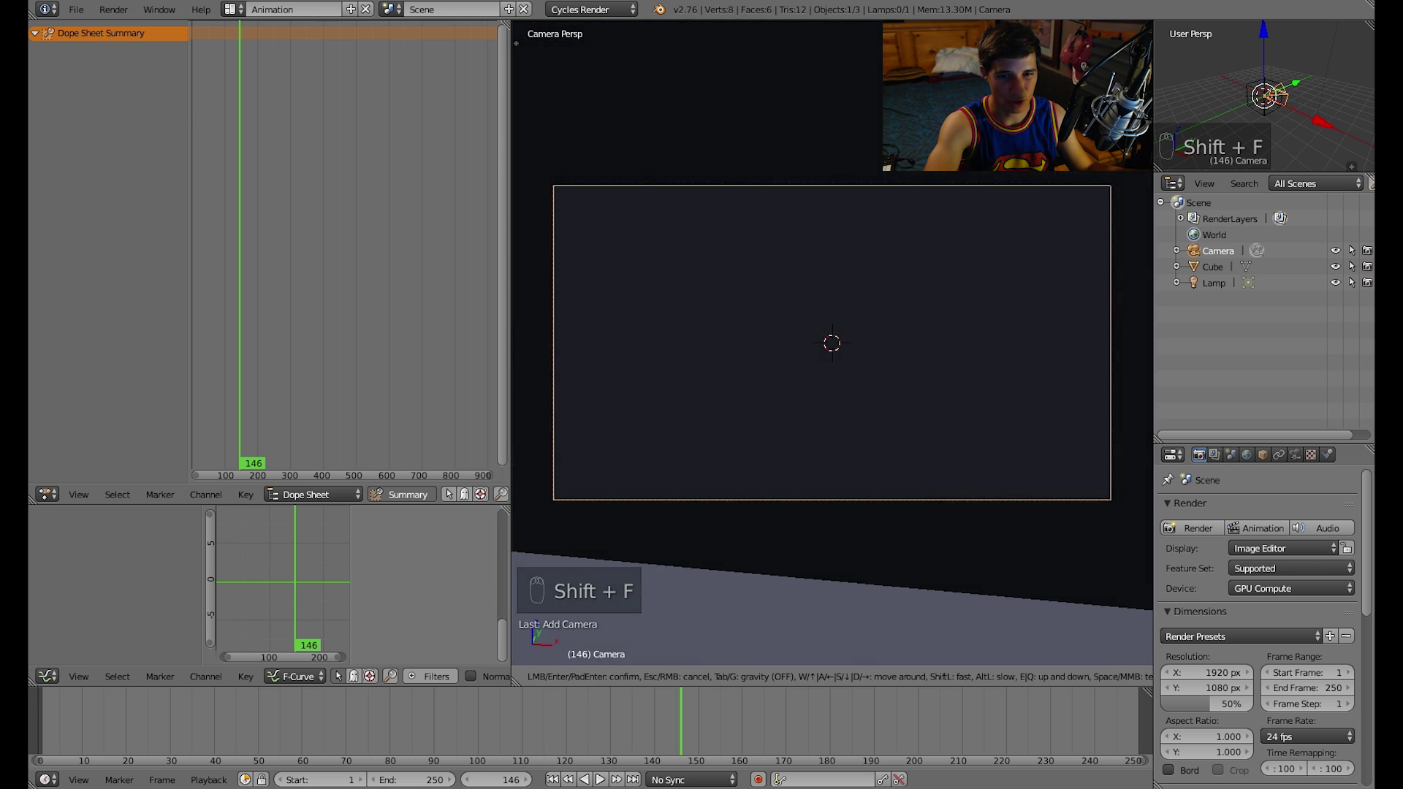
click(833, 343)
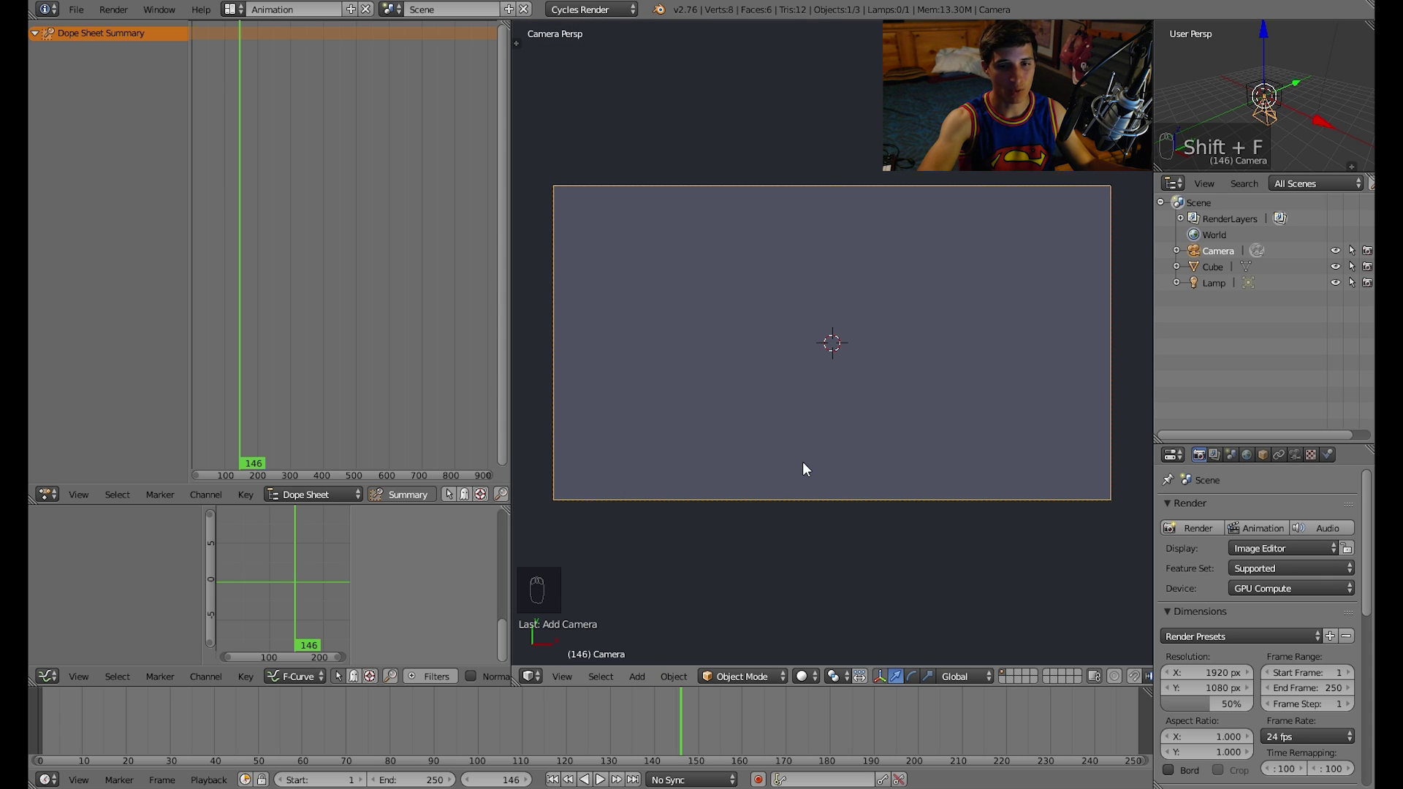
key(shift+f)
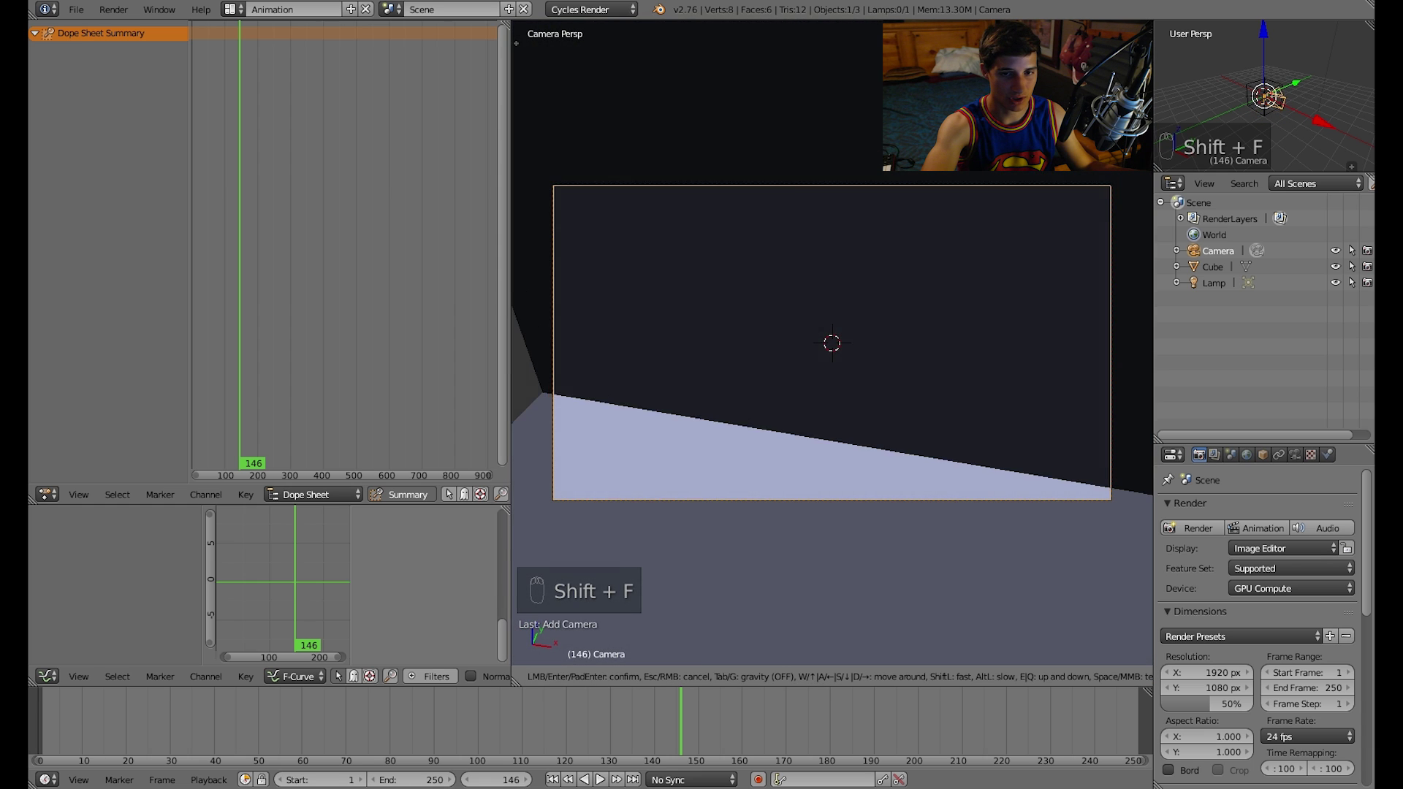
click(837, 349)
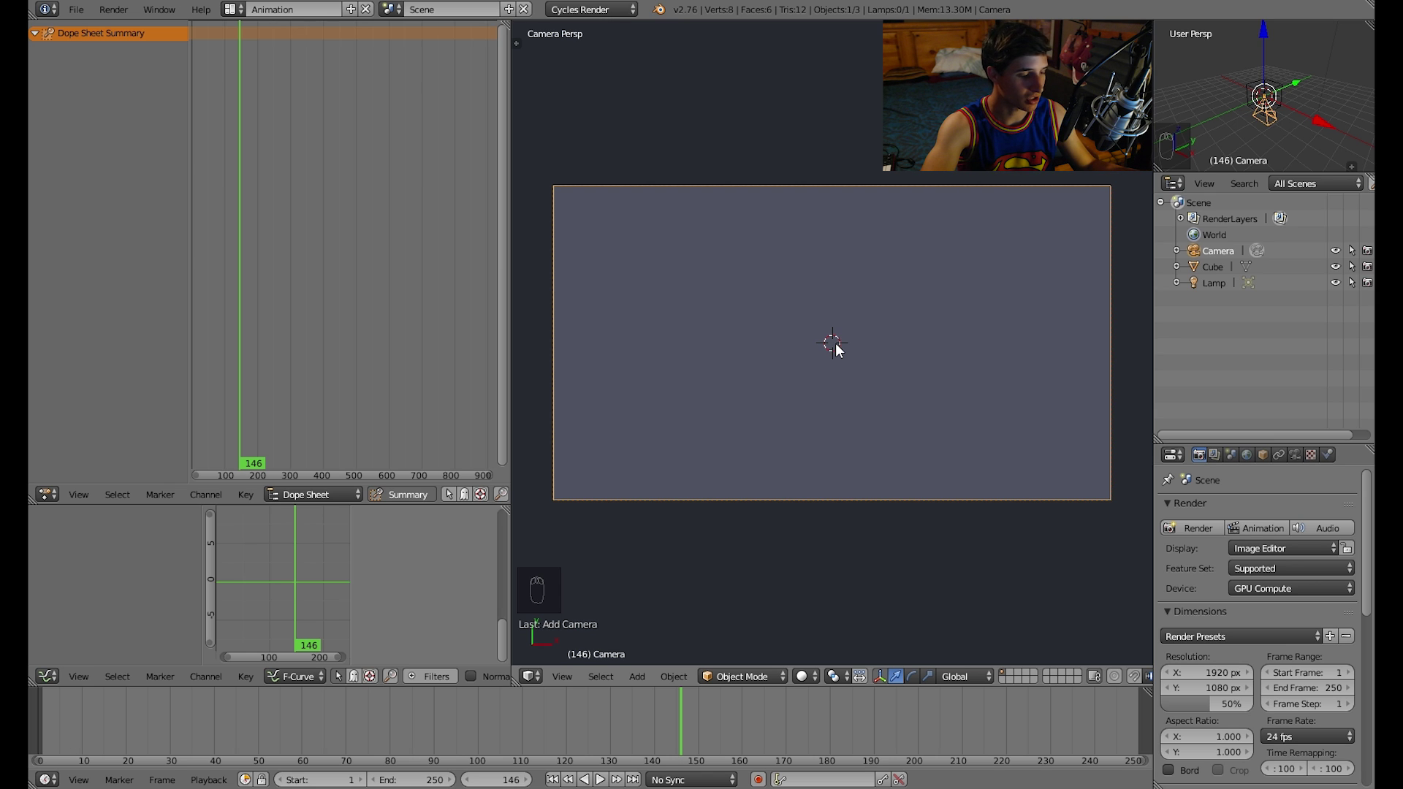
key(r)
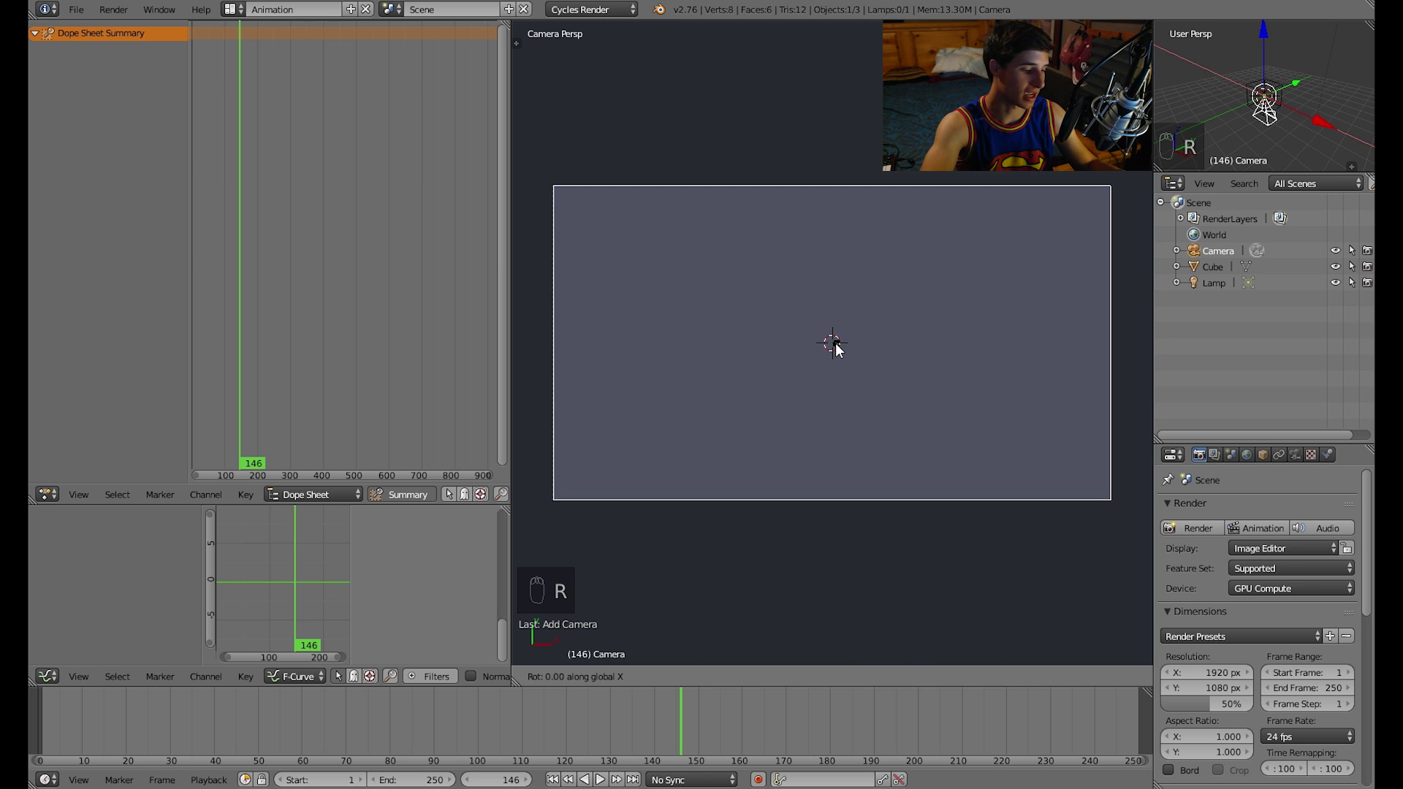
Turn the camera 90° about the global X axis.
text(90)
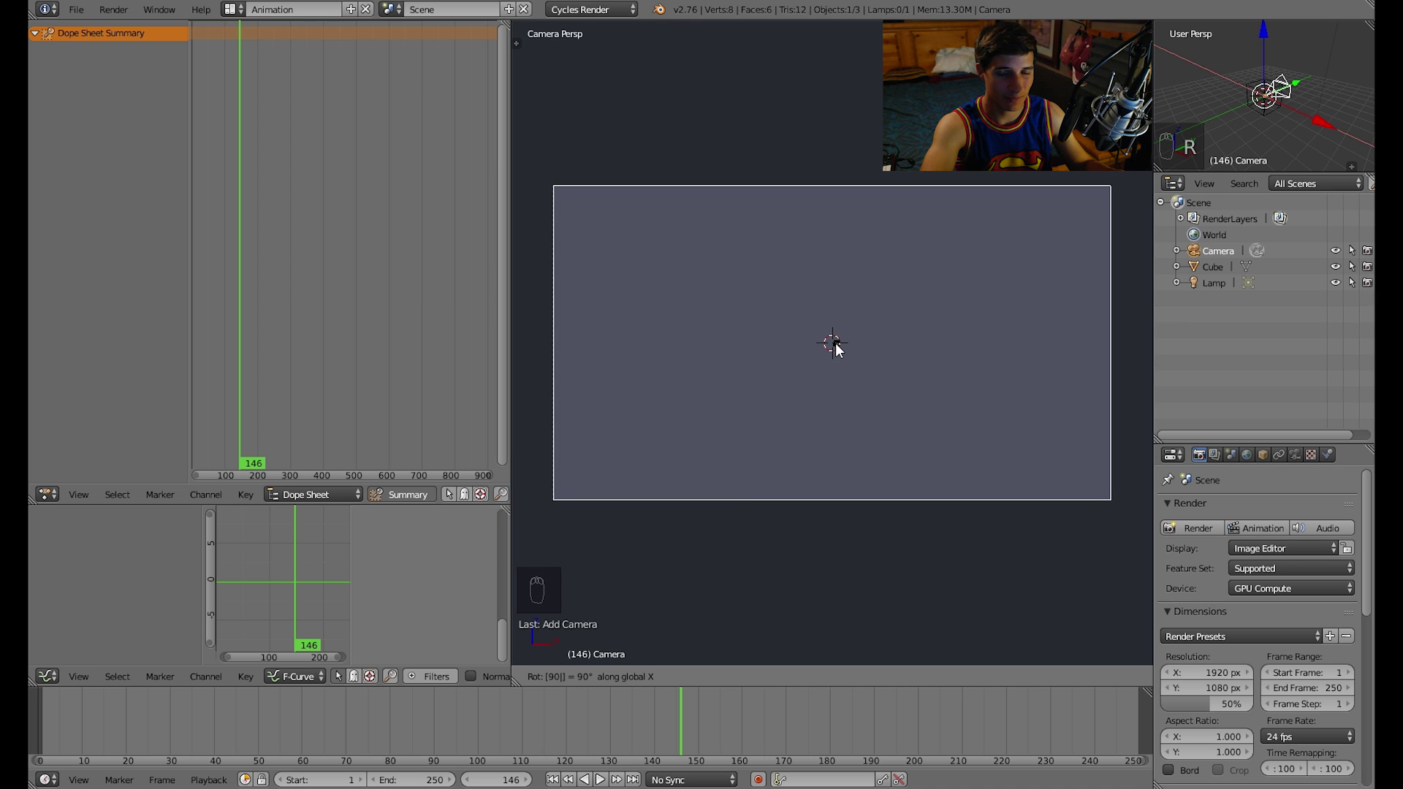
key(Return)
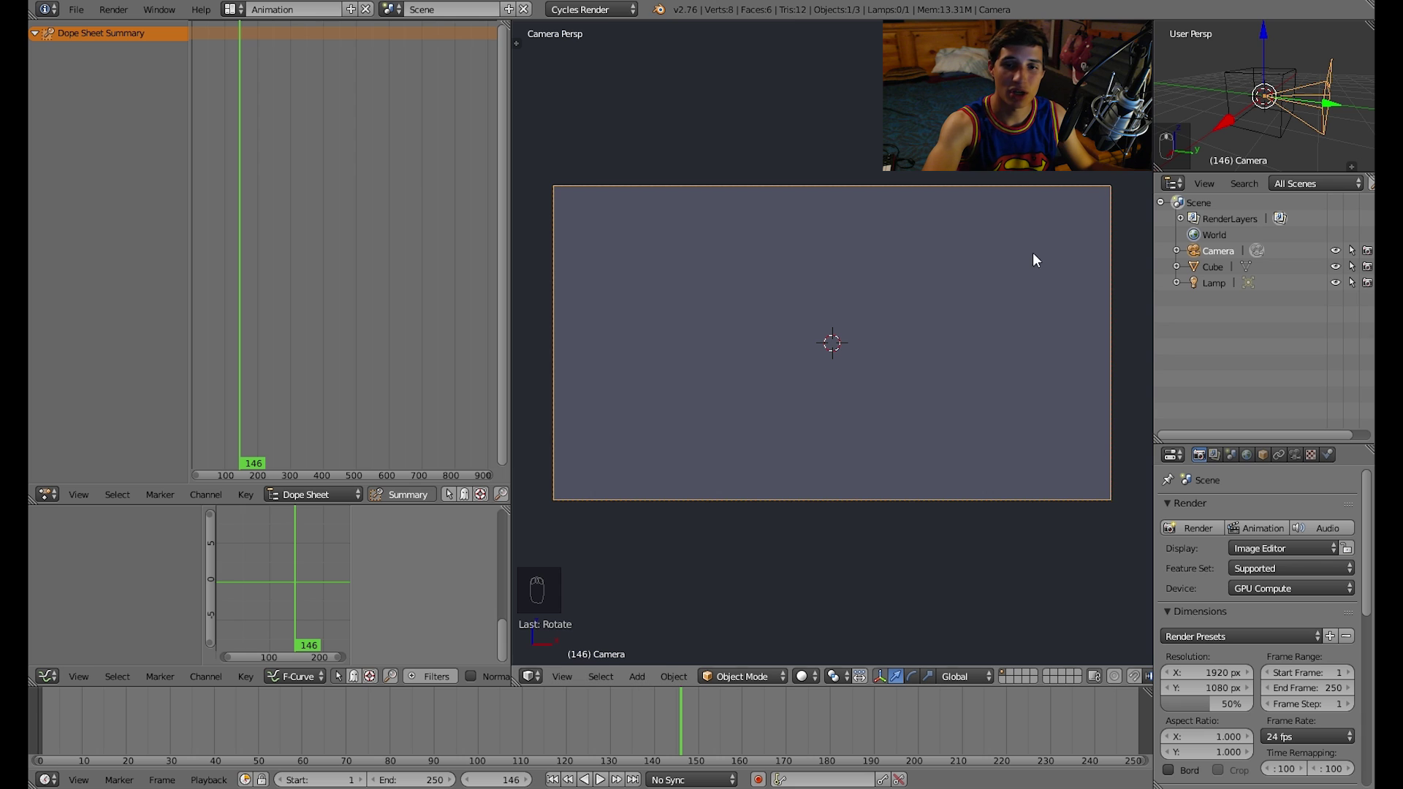
scroll(866, 266, down, 1)
Slide the camera back along the global Y axis.
key(g)
key(y)
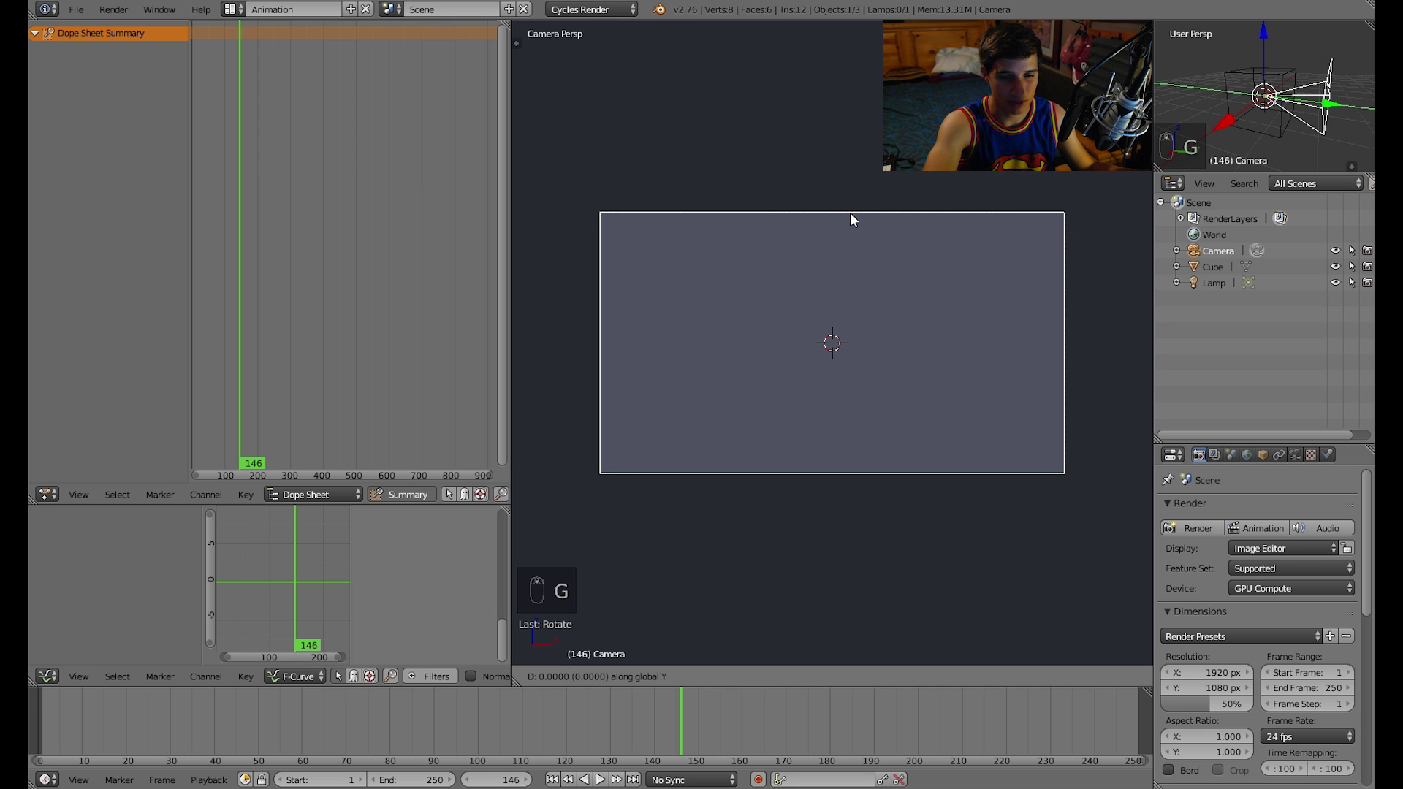
key(g)
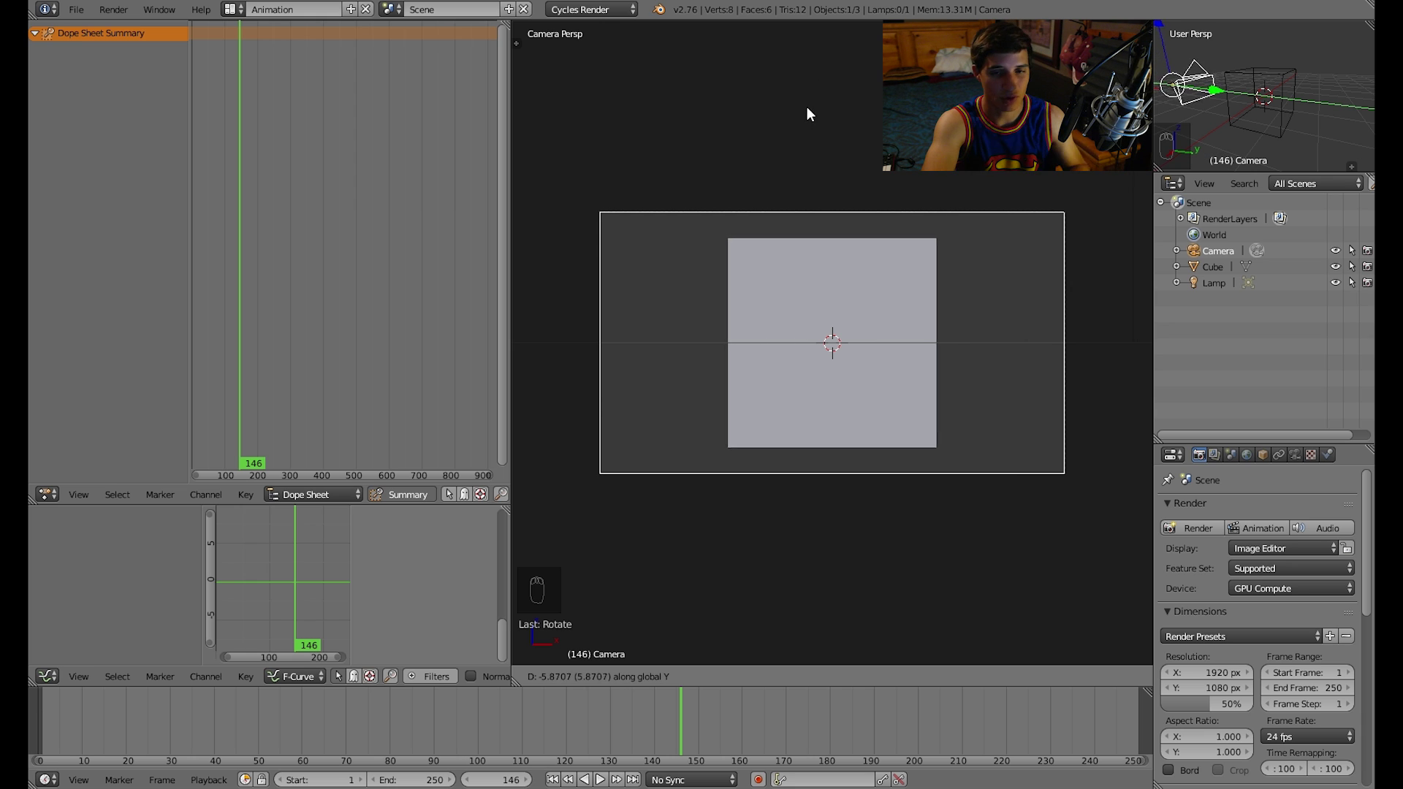
click(821, 64)
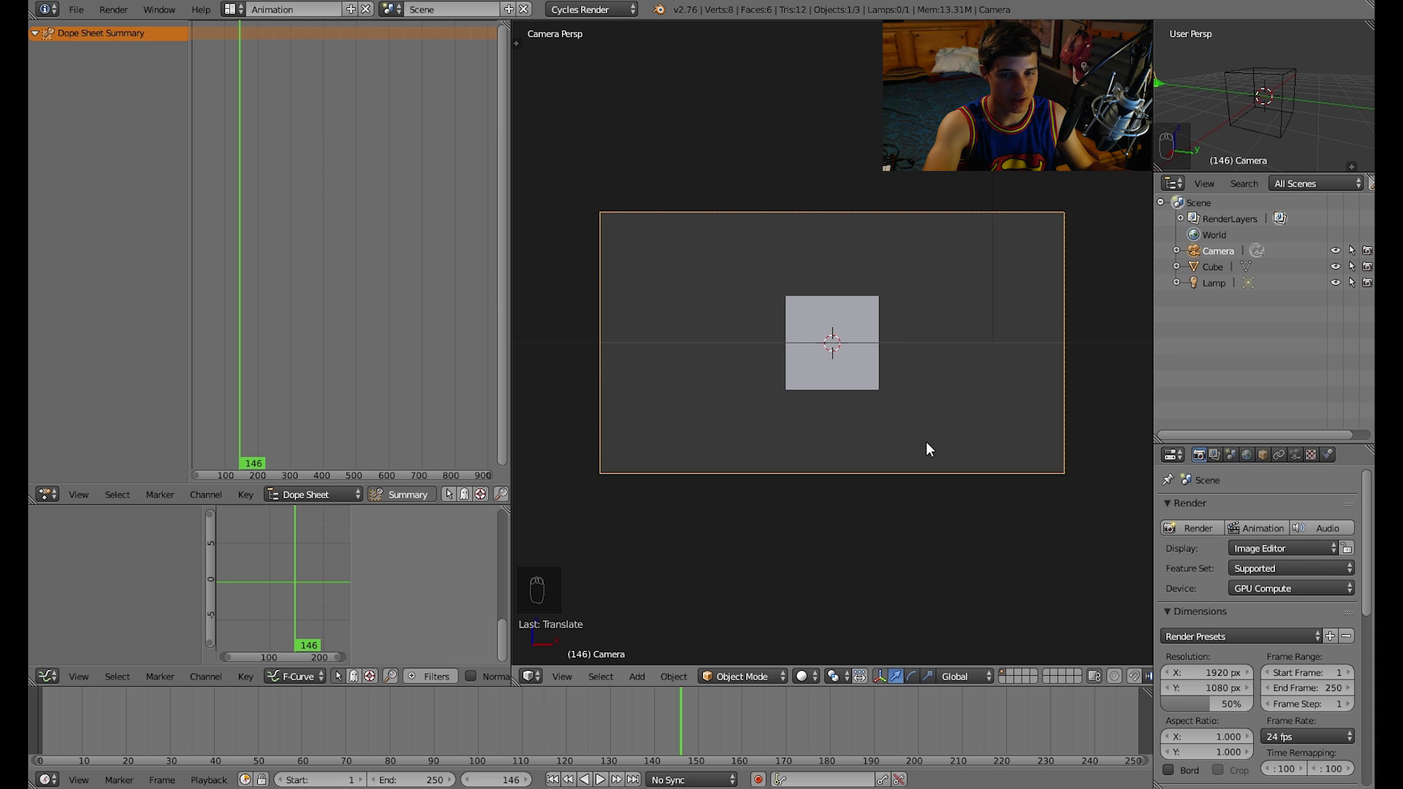
Hide and unhide the camera, then raise it about 1.84 units on global Z.
key(h)
key(x)
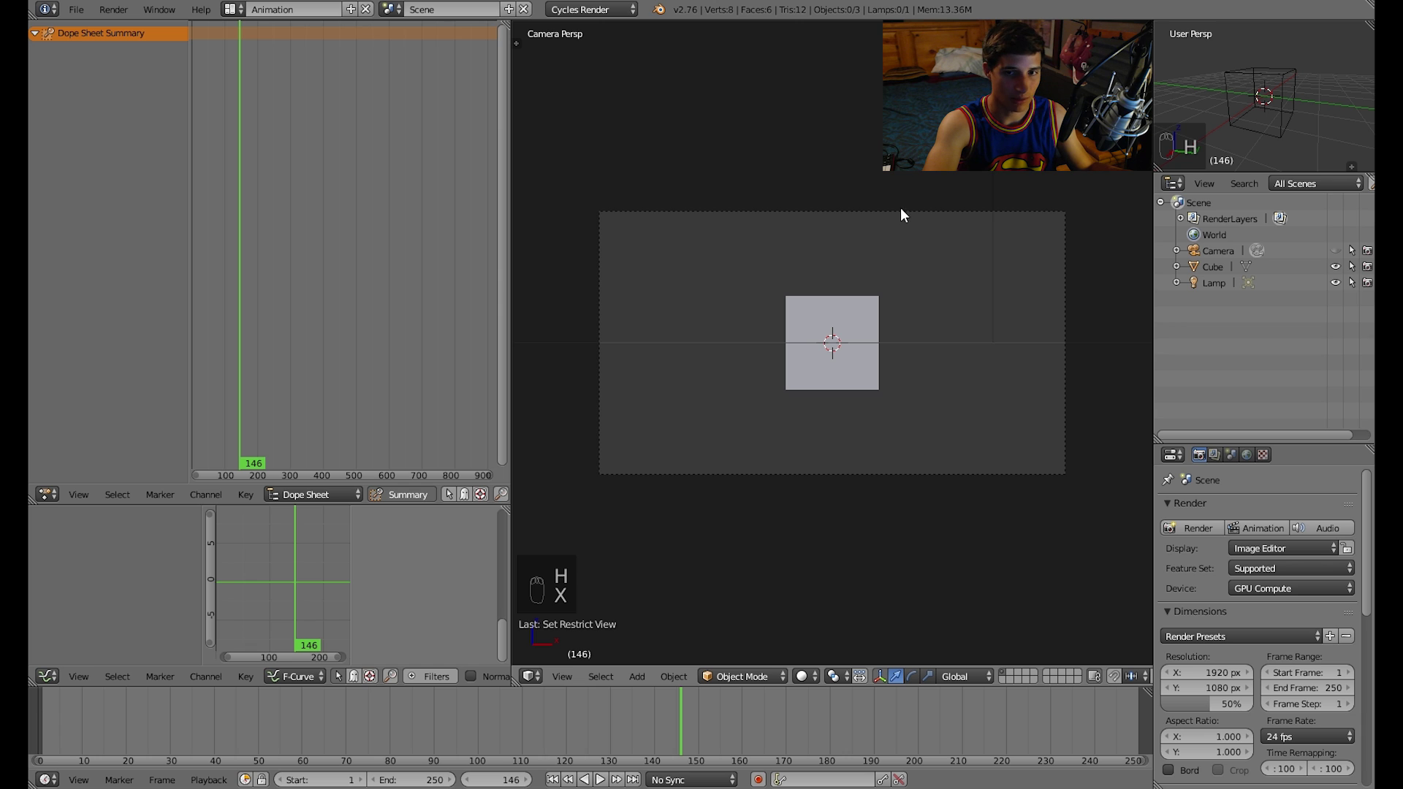
key(alt+h)
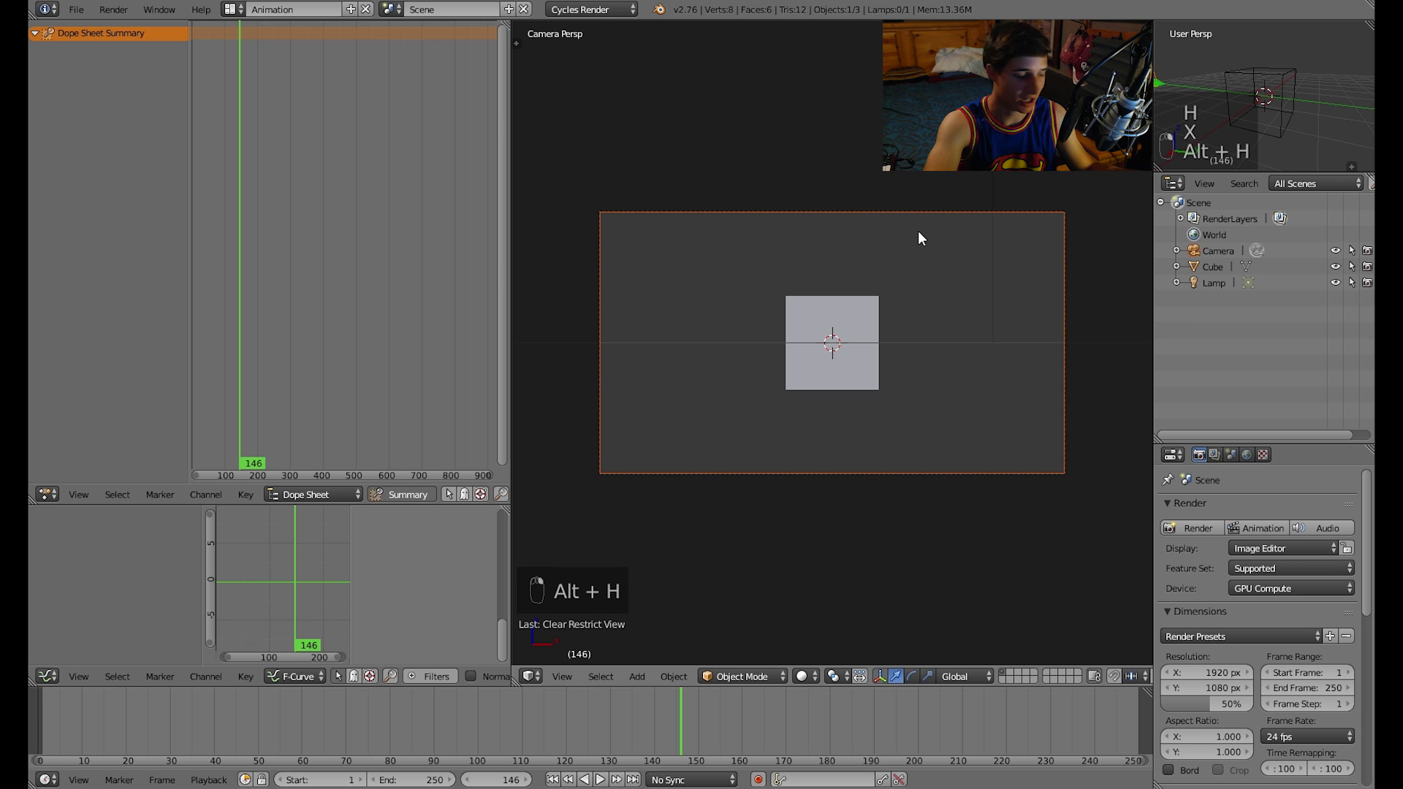
key(g)
key(z)
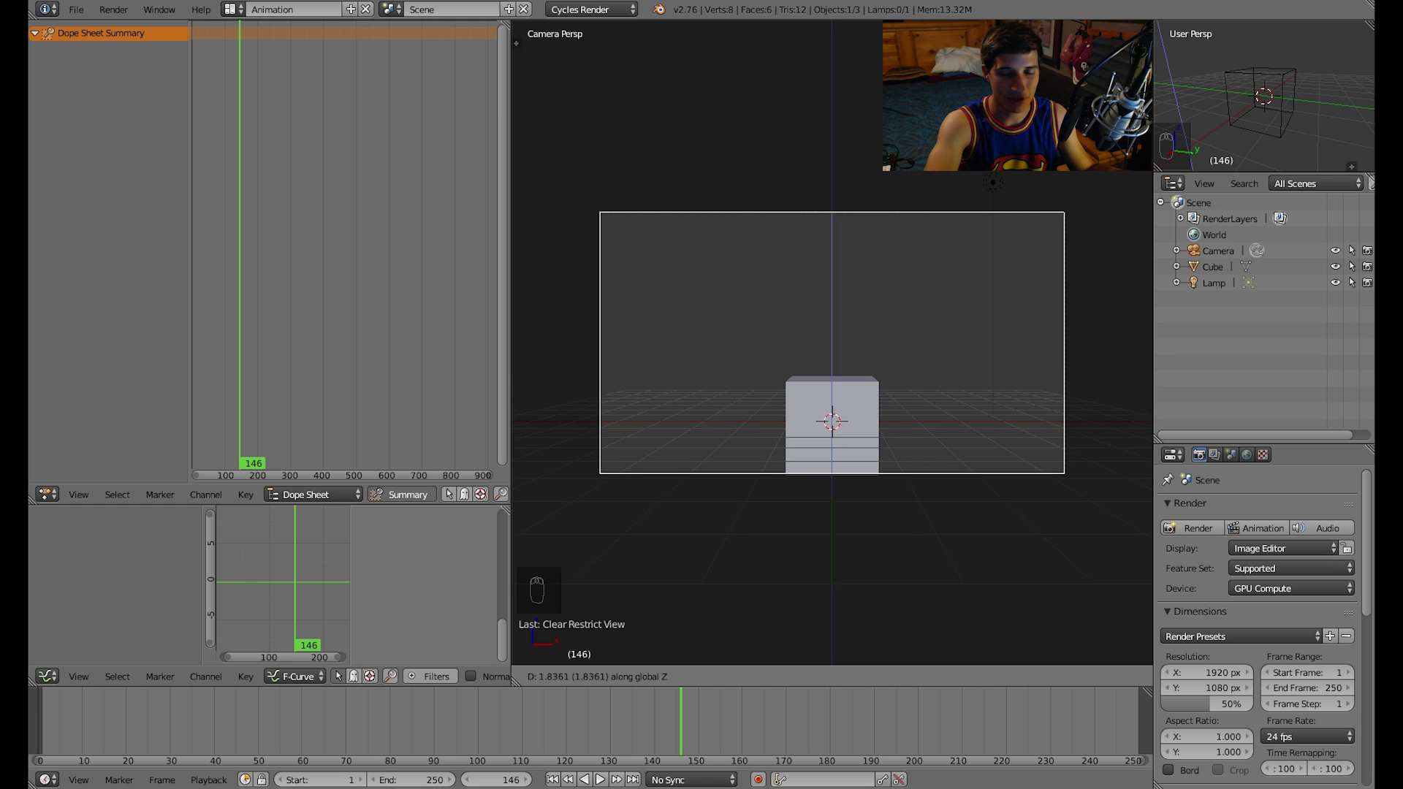
click(933, 193)
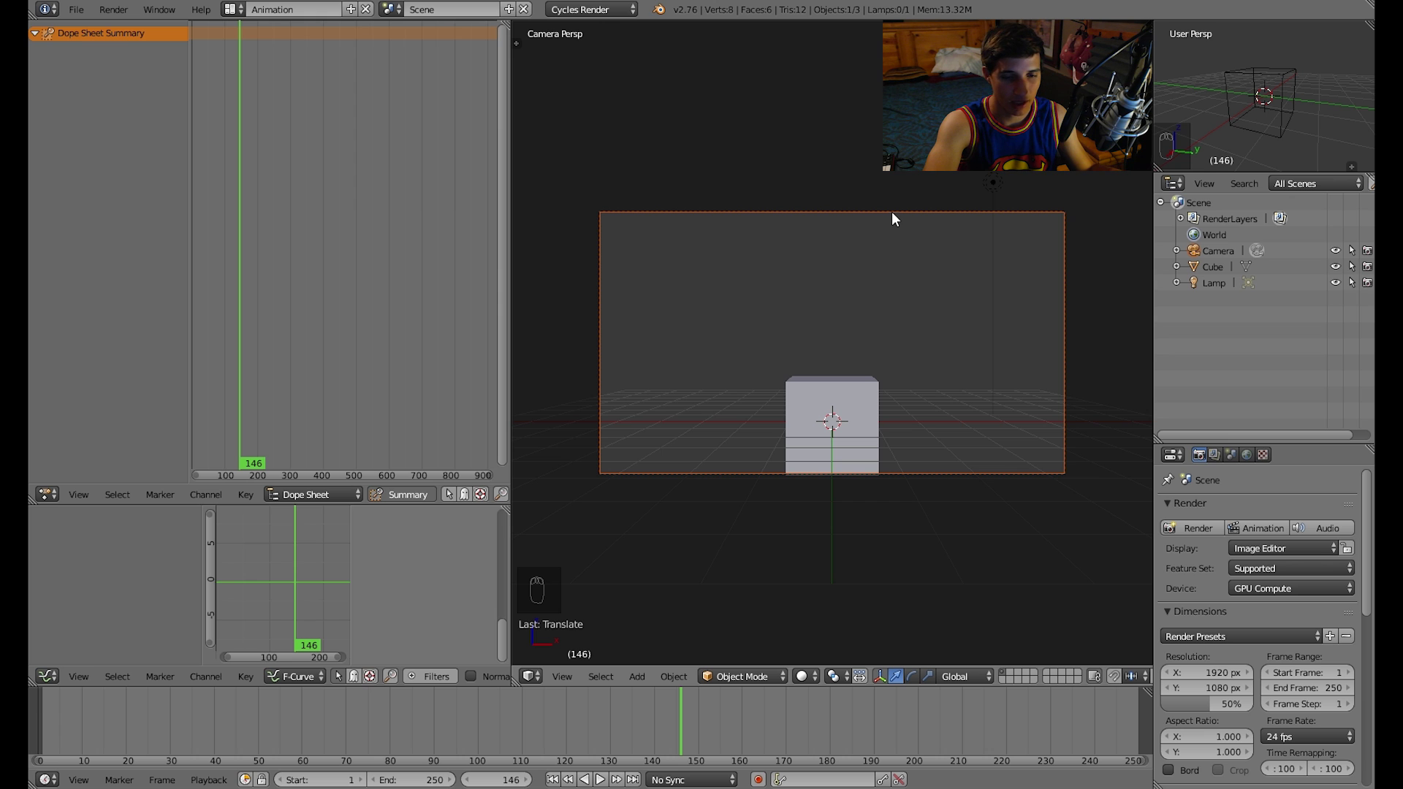
Tilt the camera down on X so the cube is centred, then nudge its position.
key(r)
key(x)
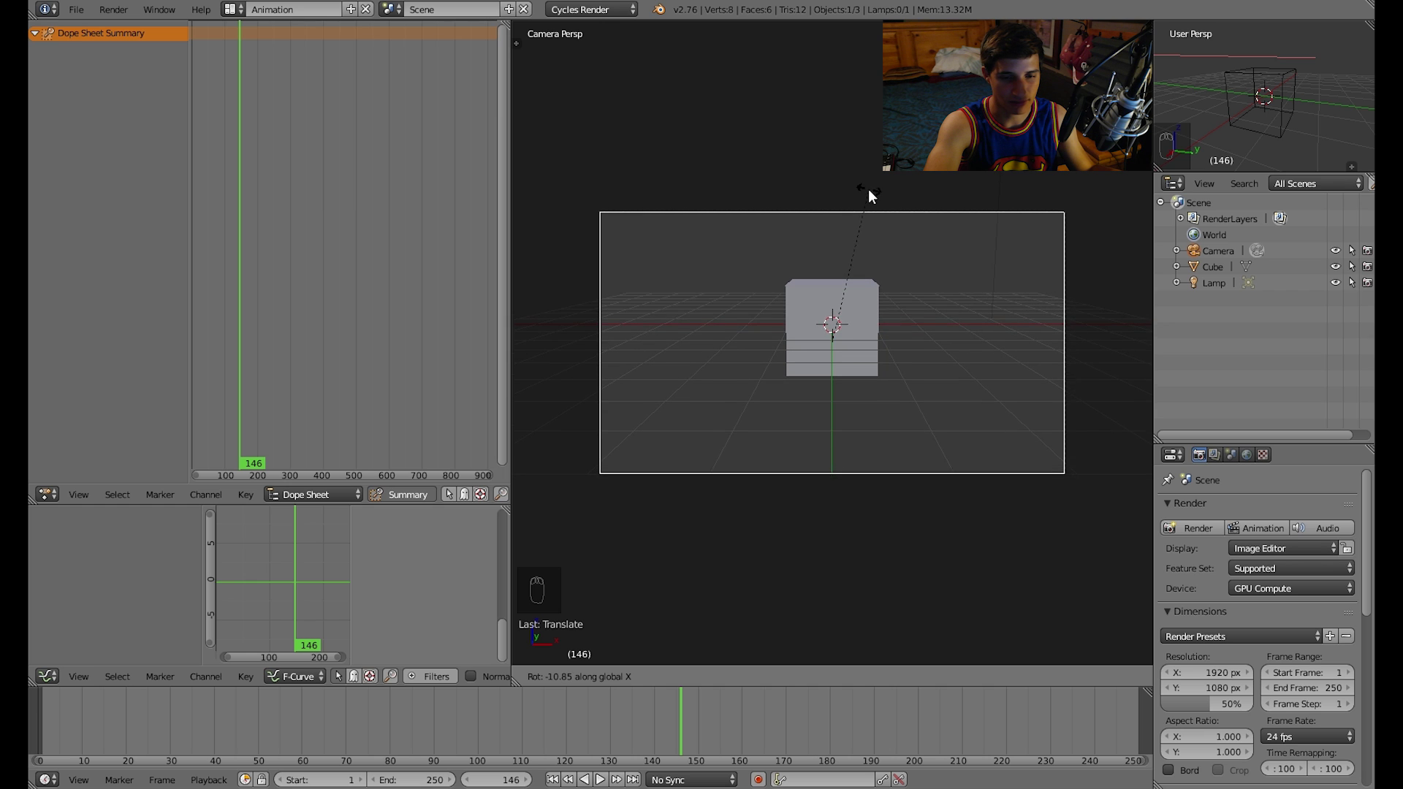
click(866, 190)
key(g)
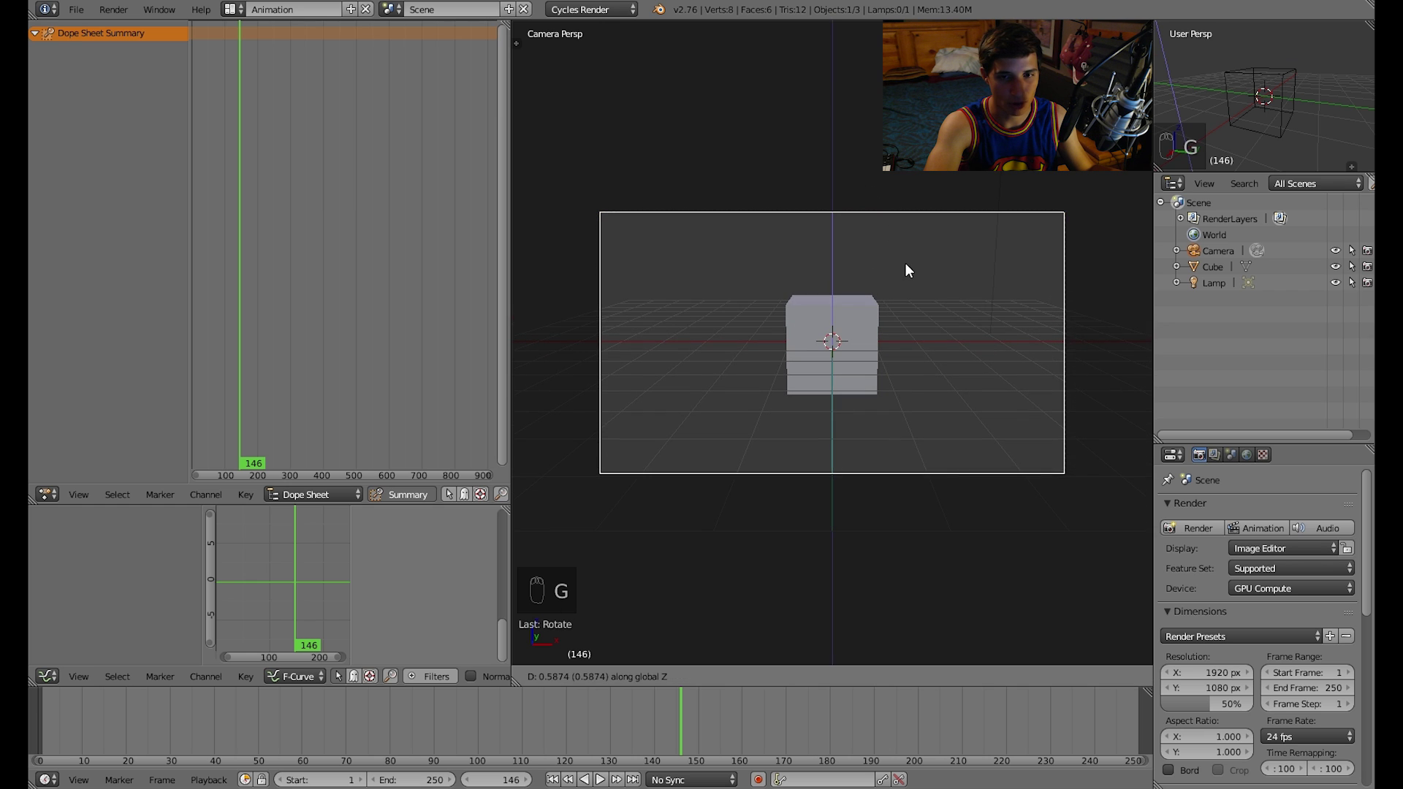
click(905, 262)
Try another camera move, cancel it, and jump to frame 1.
key(a)
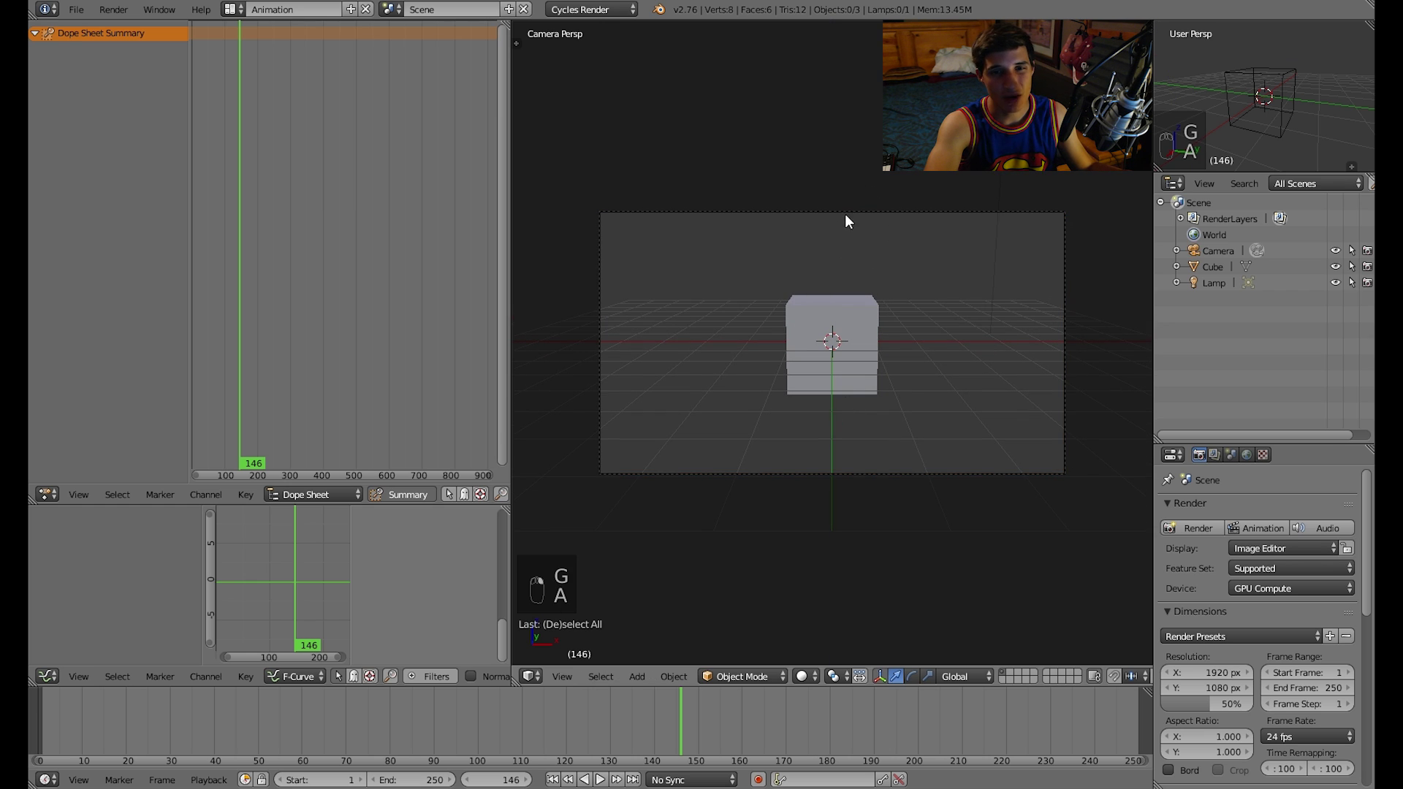
key(a)
key(a)
right_drag(893, 211, 902, 210)
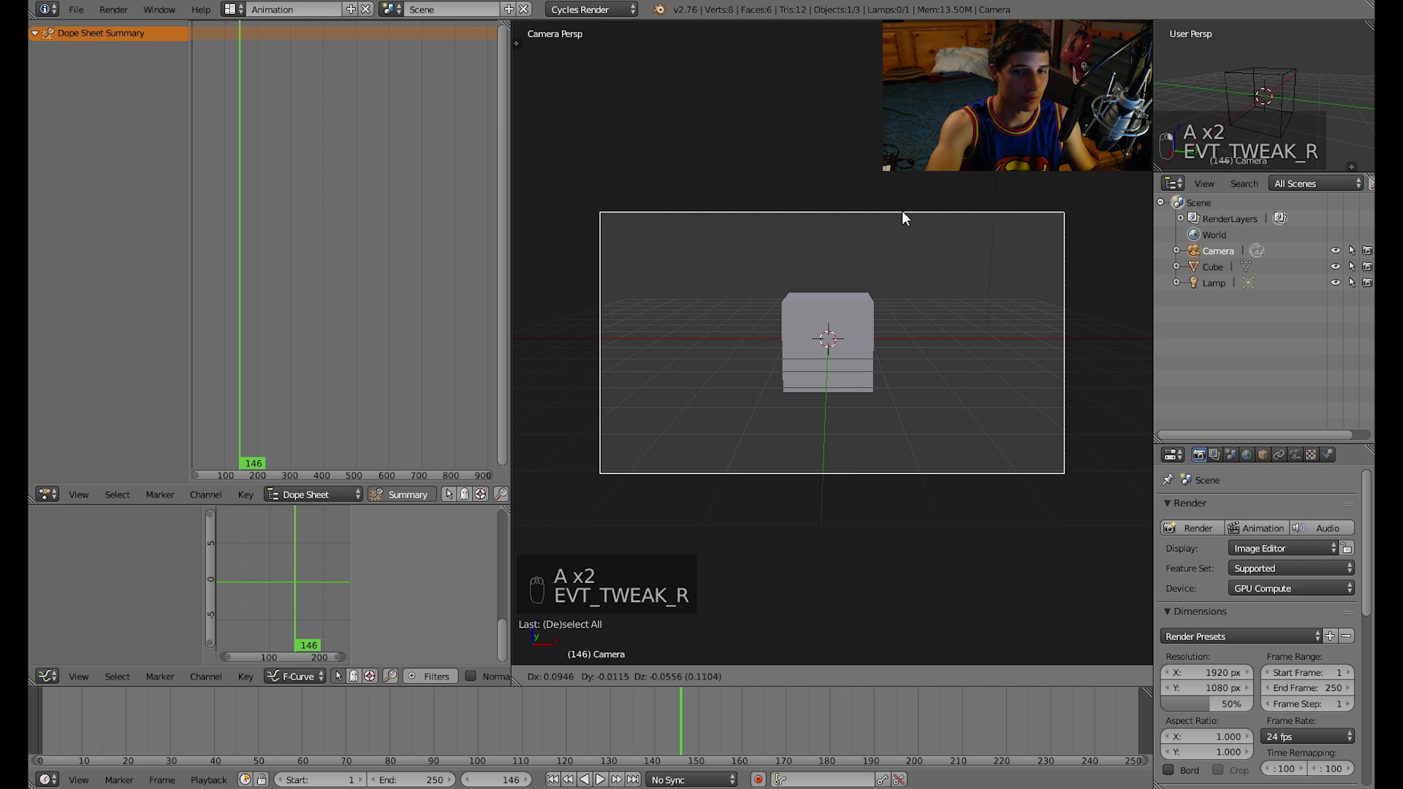
right_drag(901, 211, 906, 260)
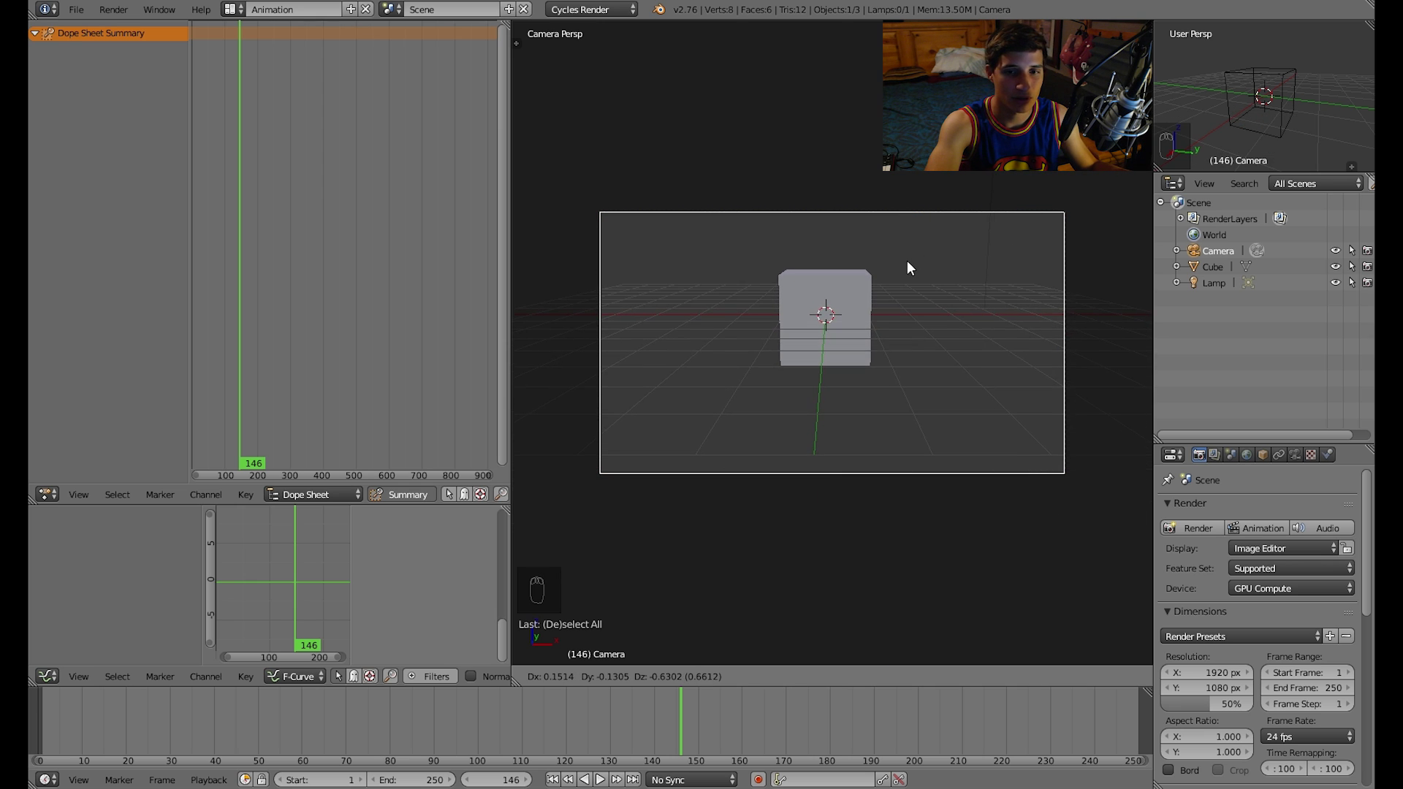
key(Escape)
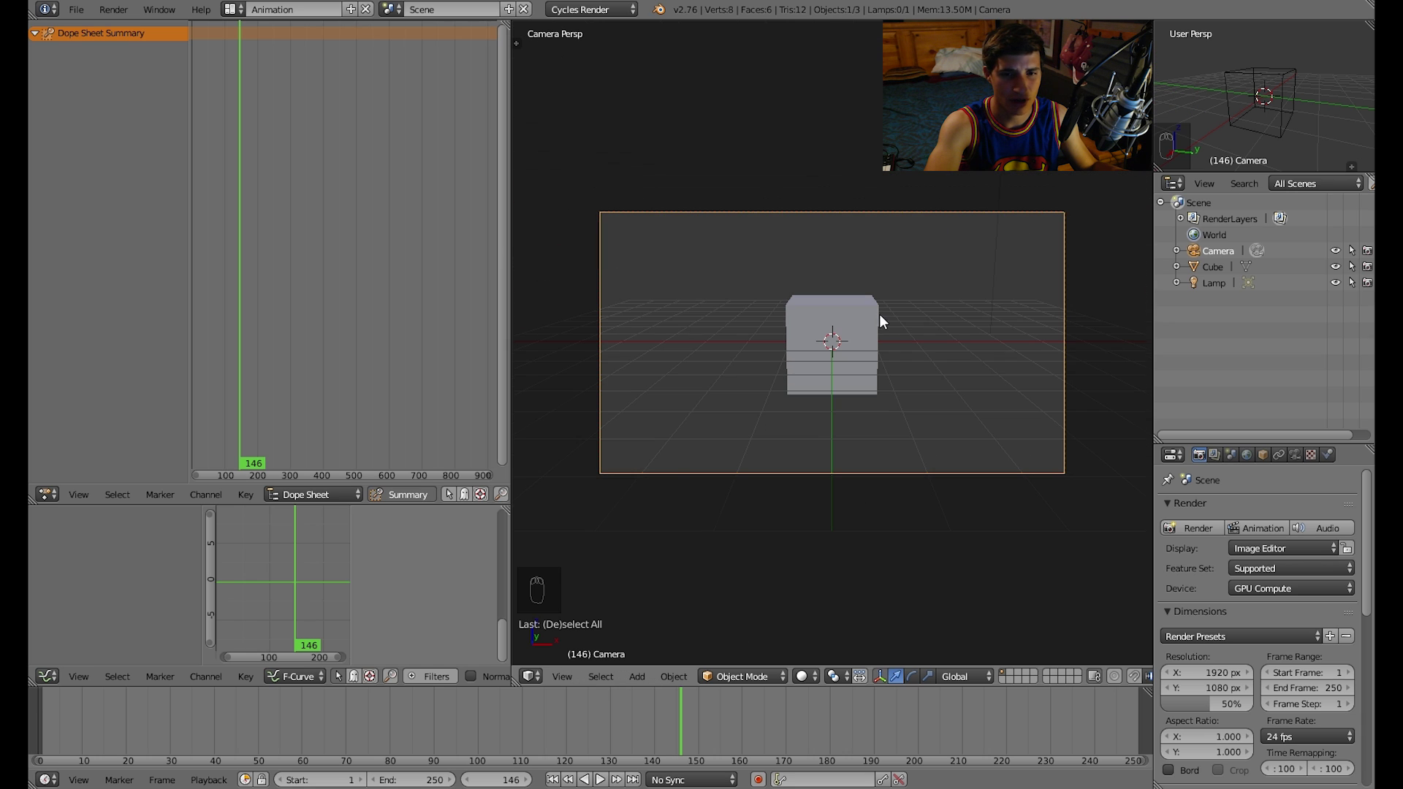
click(559, 780)
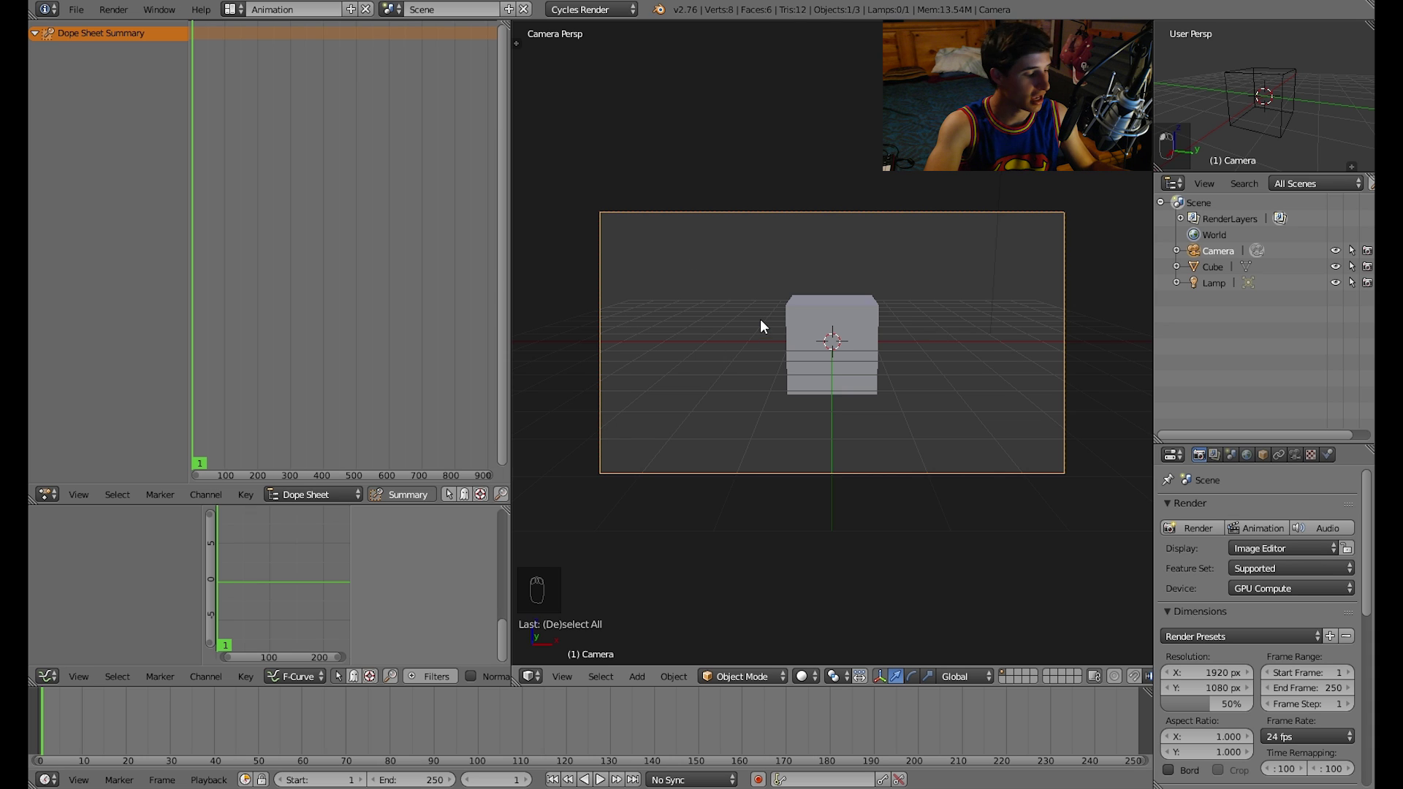
Key the camera's rotation at frame 1 and expand its Rotation channel group.
key(i)
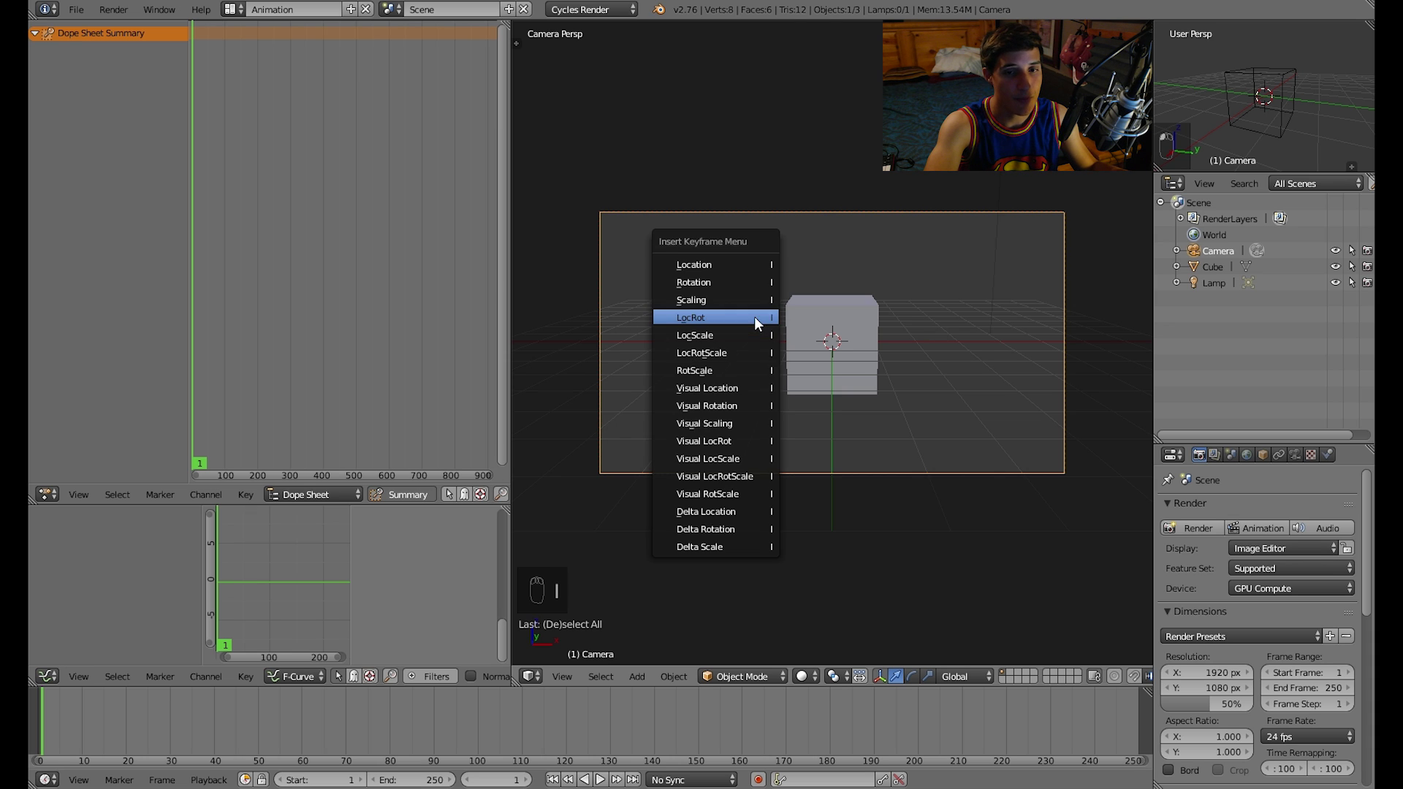
click(731, 280)
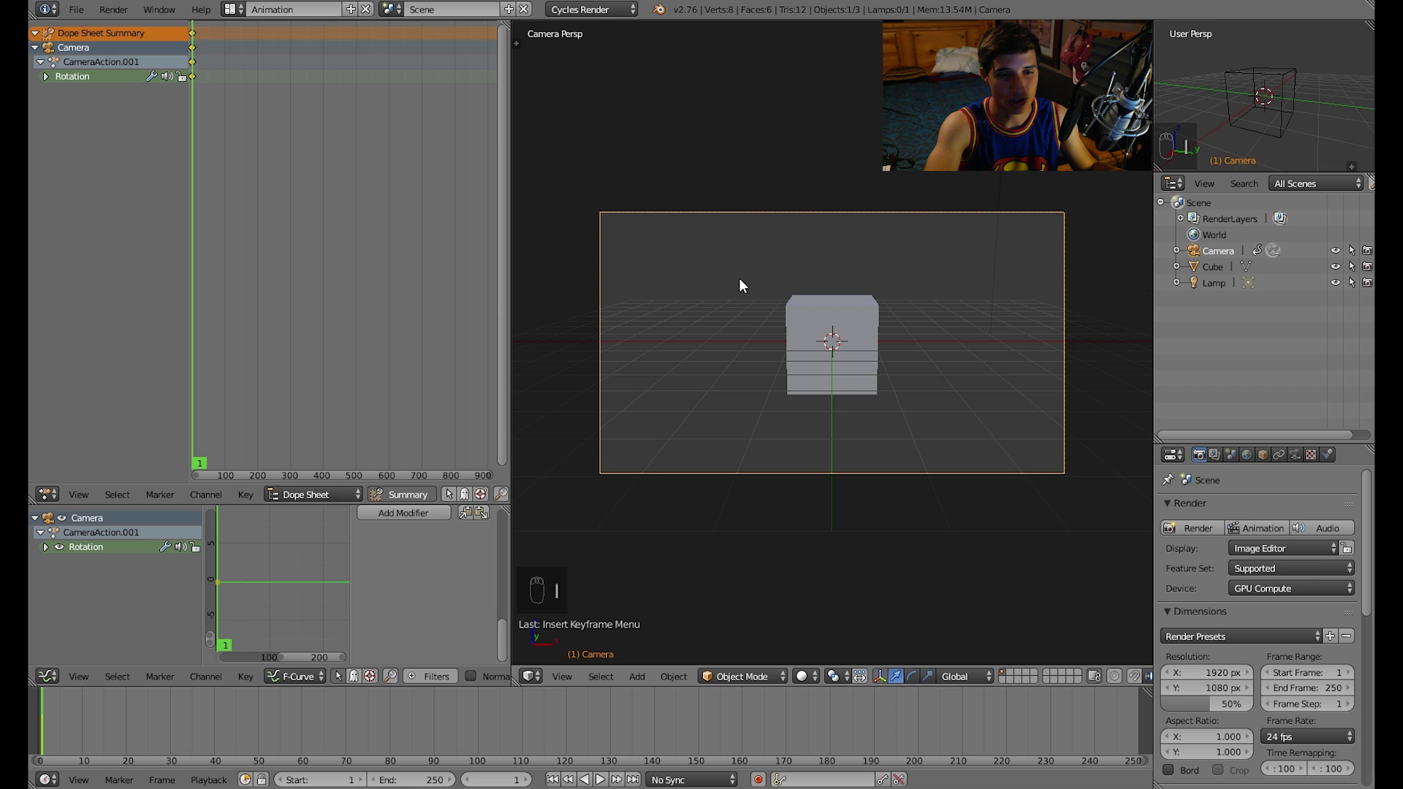
click(46, 77)
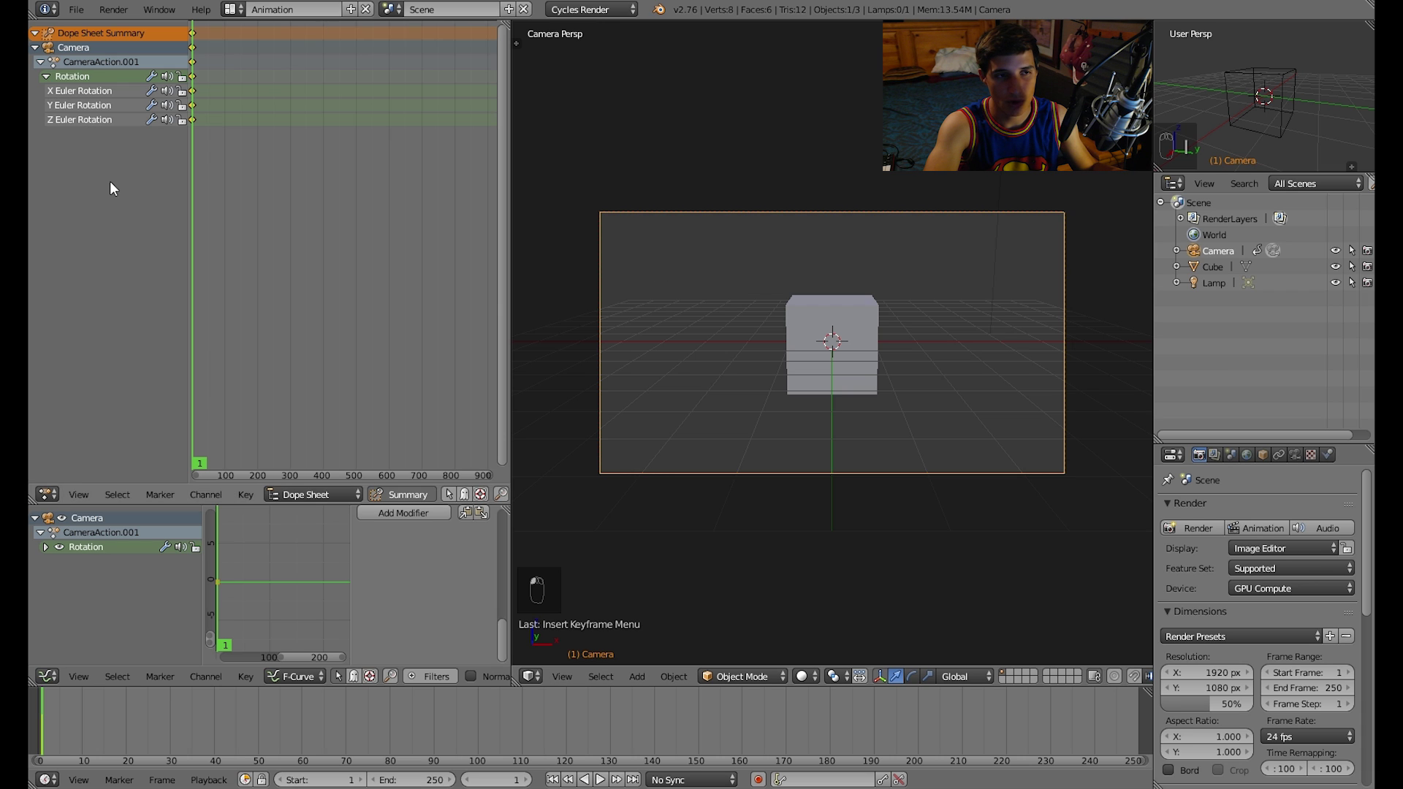
click(86, 121)
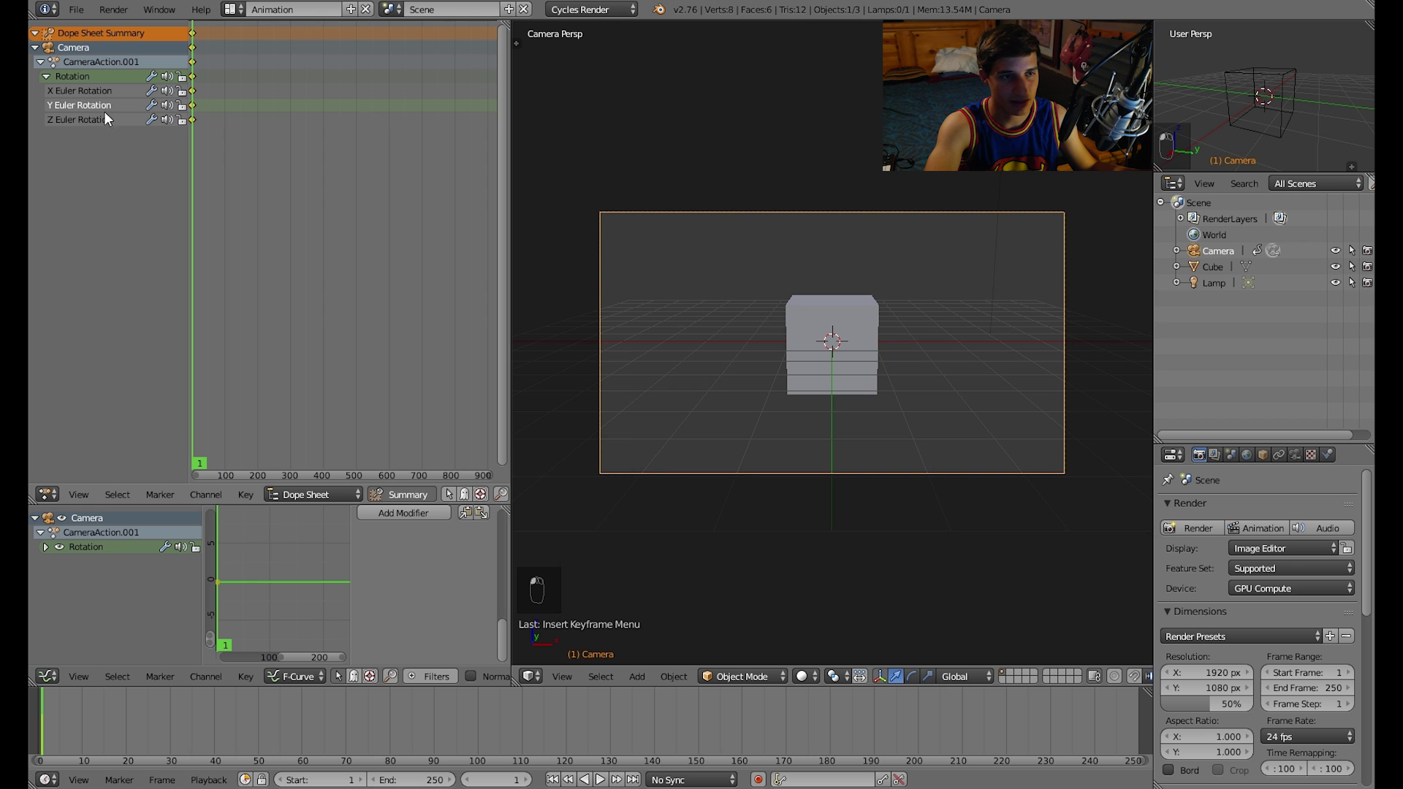
Reselect the camera and pick the X Euler Rotation channel.
key(g)
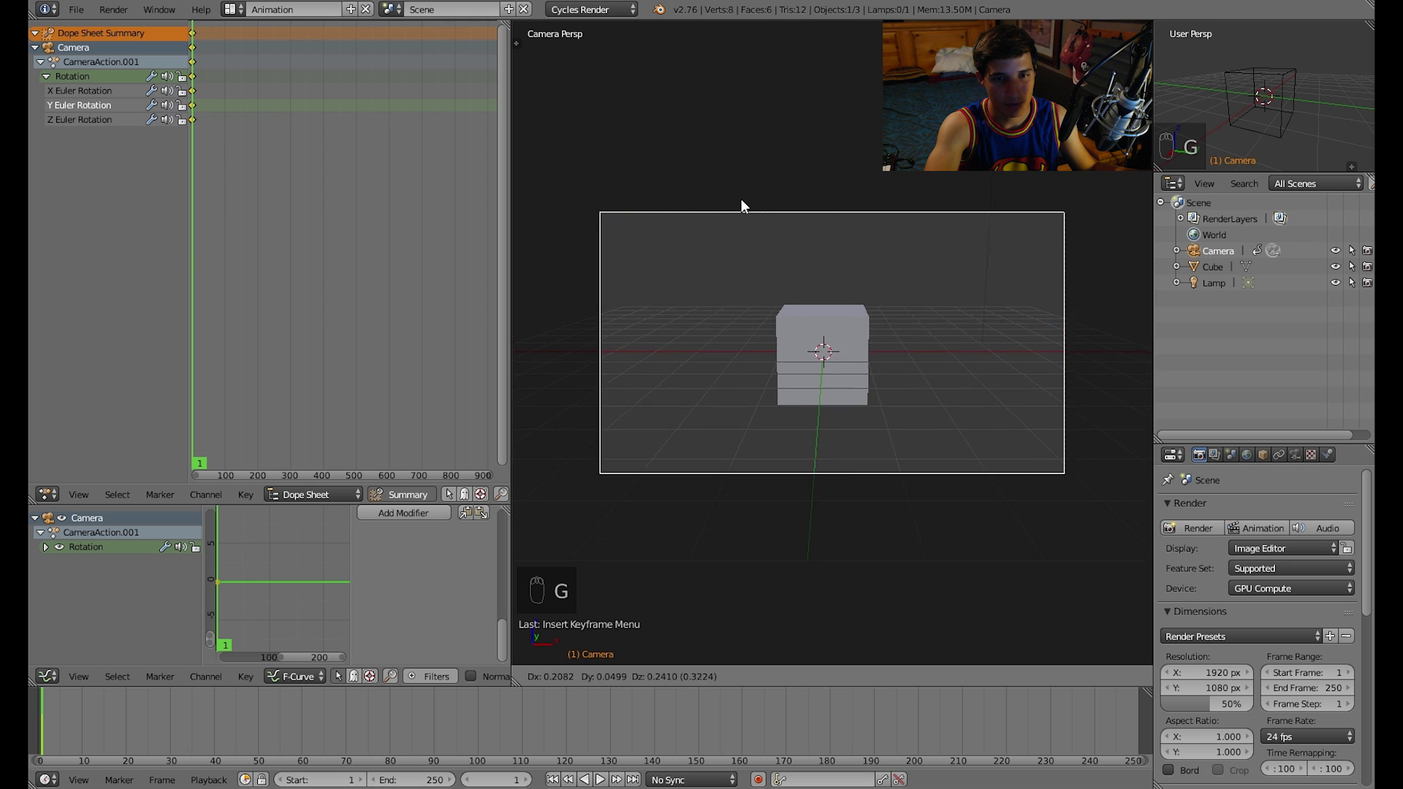
key(r)
right_click(829, 225)
key(a)
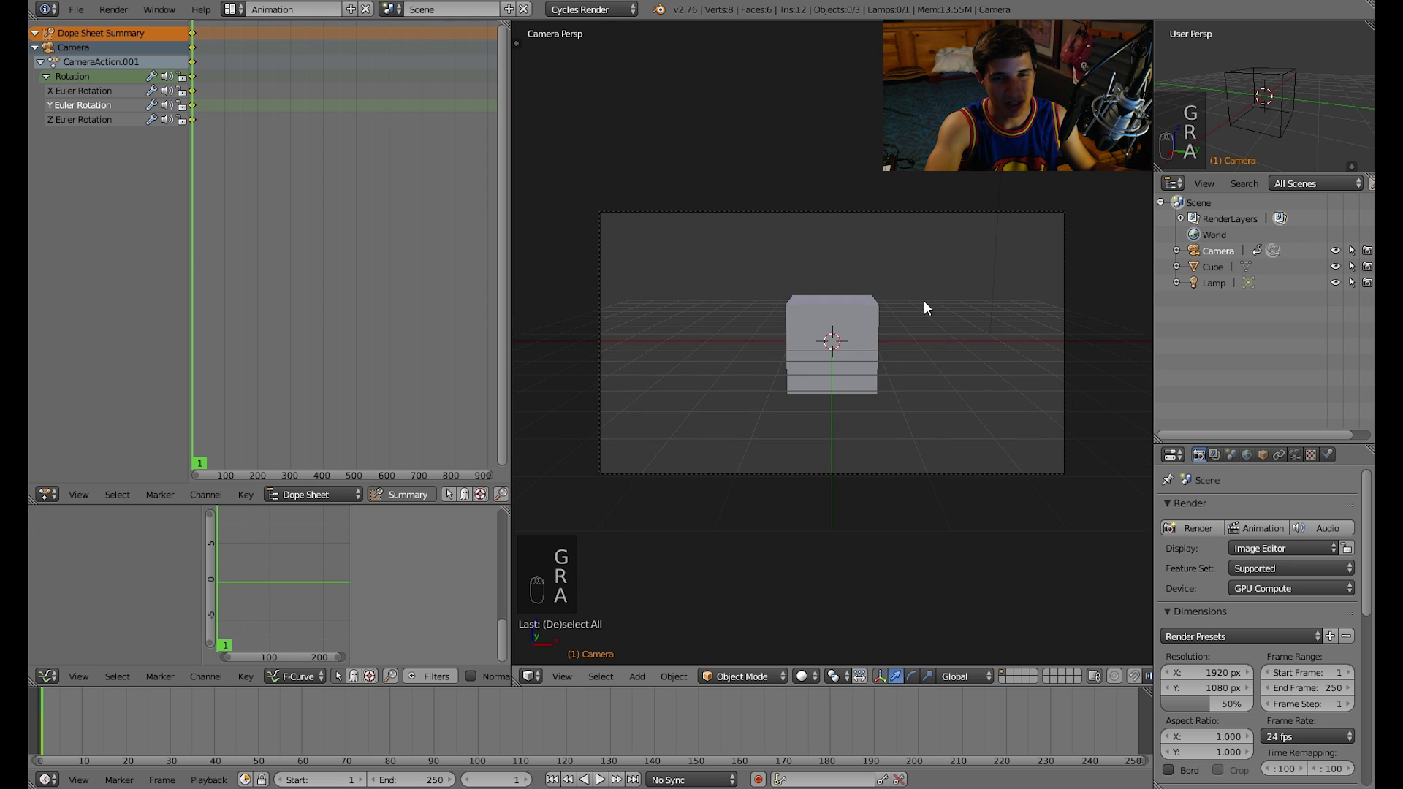
right_click(811, 212)
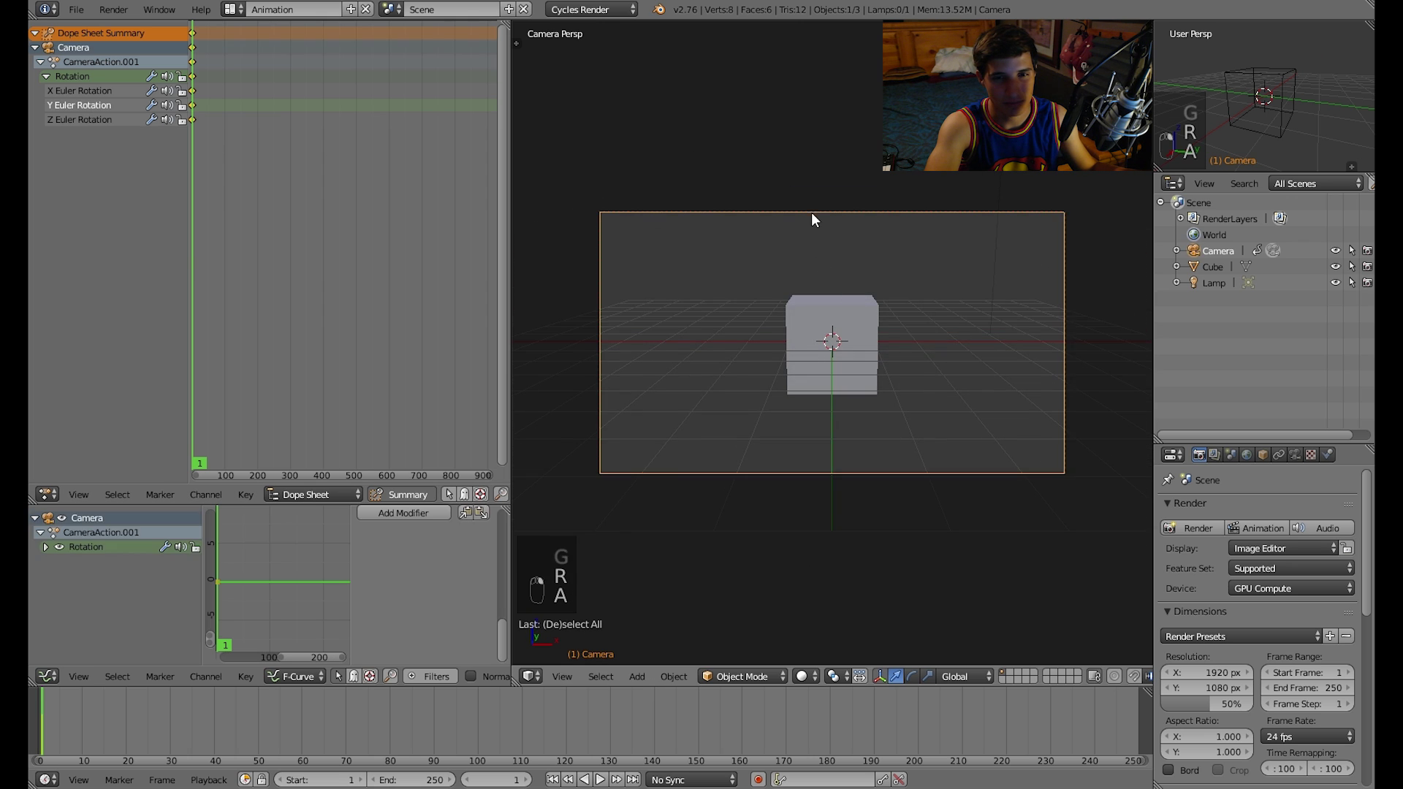
click(98, 90)
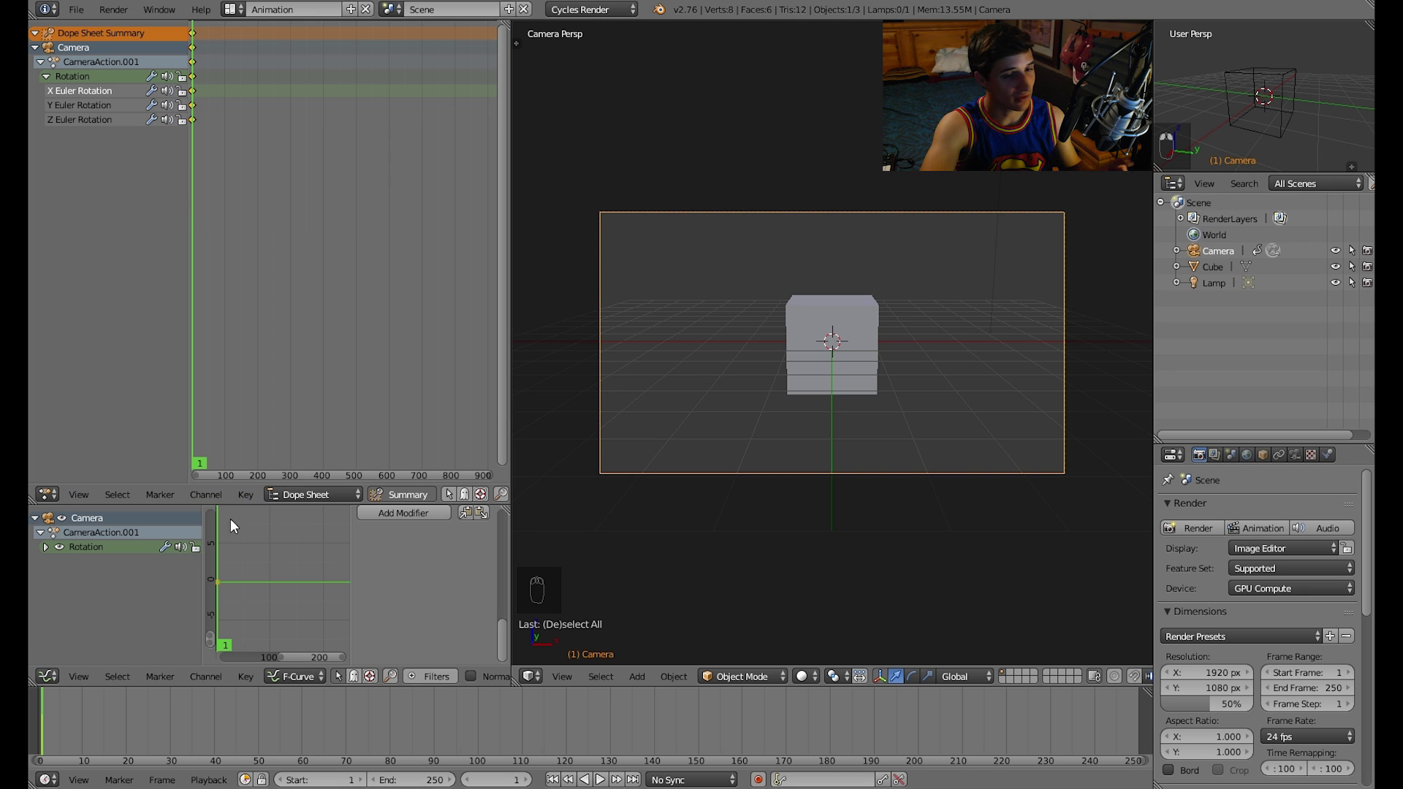
Add a Noise modifier from the Graph Editor sidebar's Modifiers panel.
scroll(403, 537, up, 2)
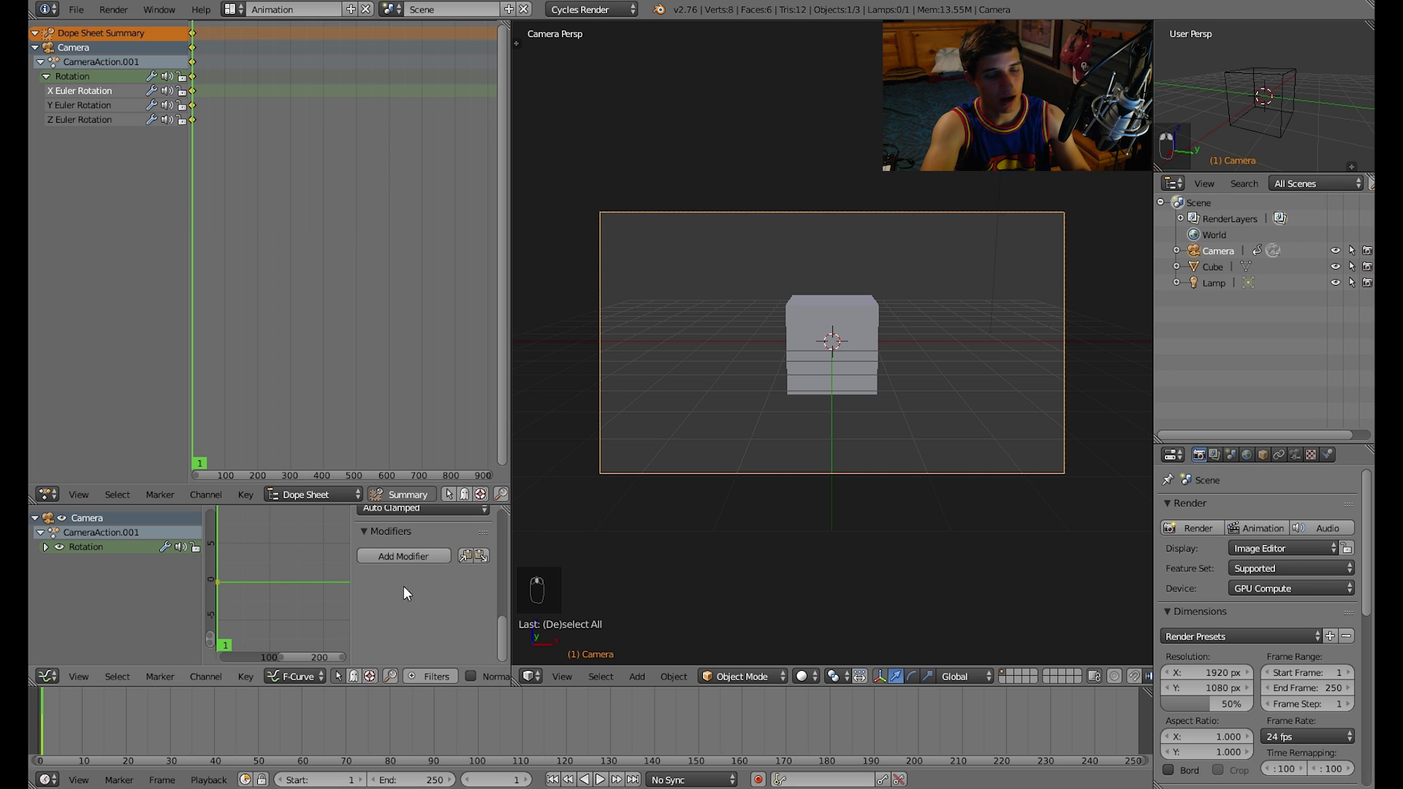
click(47, 676)
key(Escape)
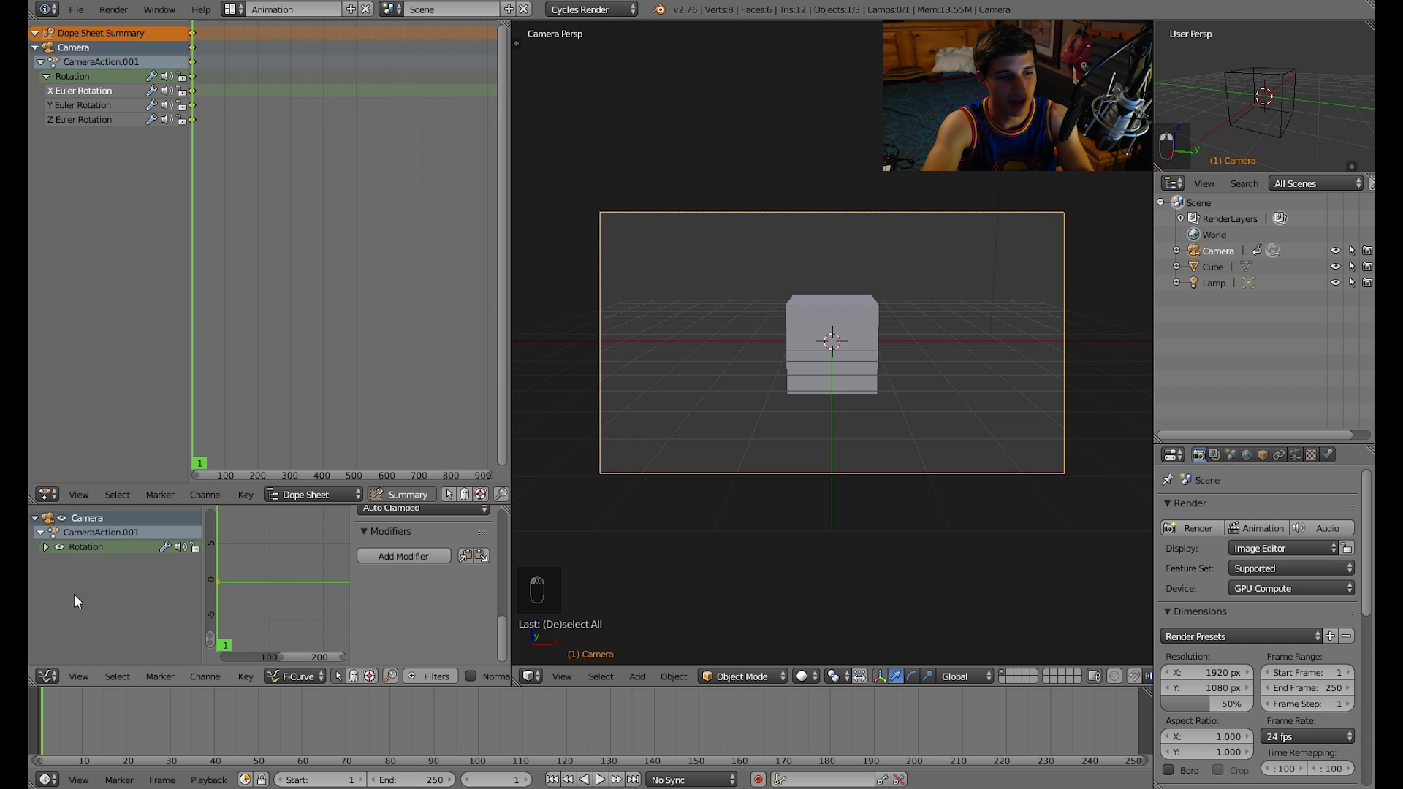
click(379, 555)
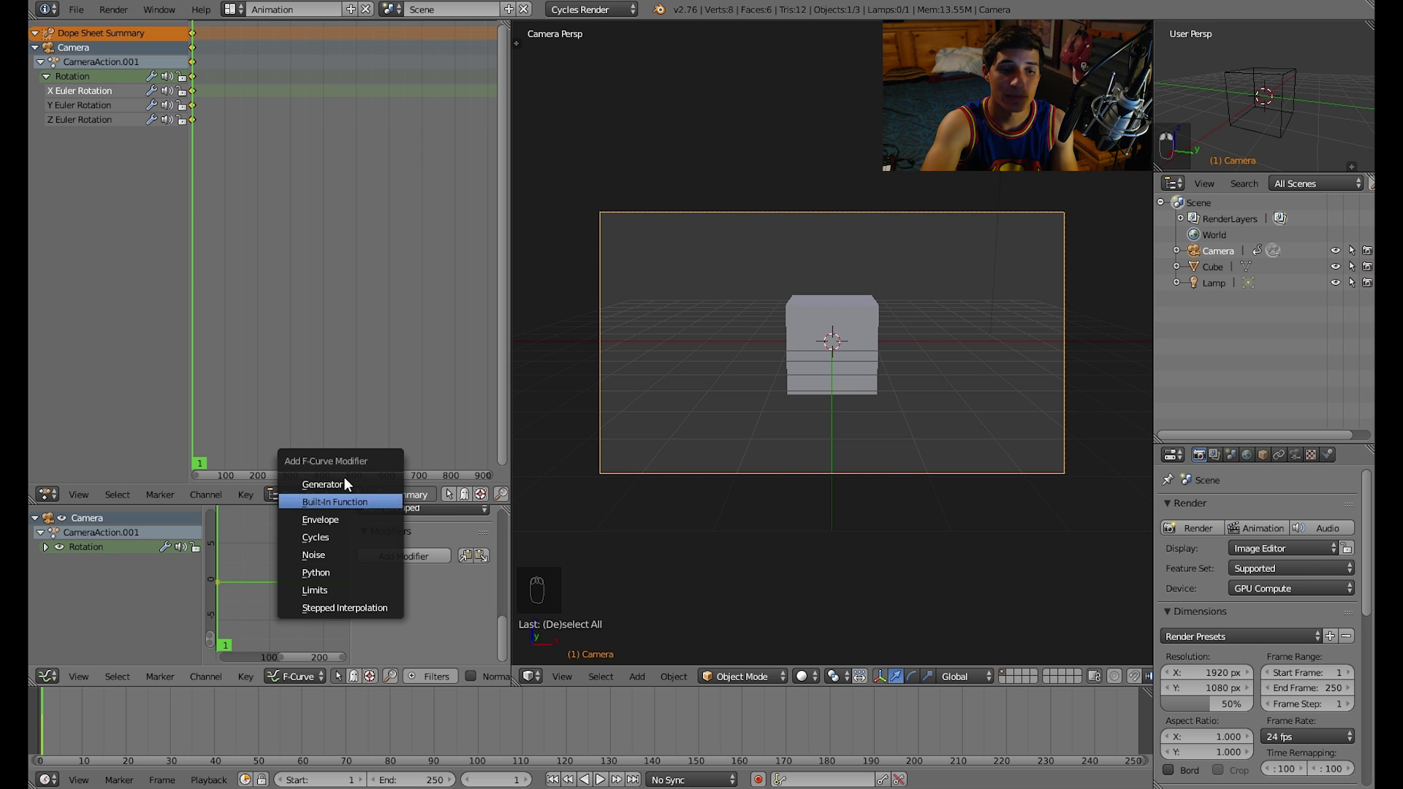
click(348, 553)
scroll(407, 584, down, 1)
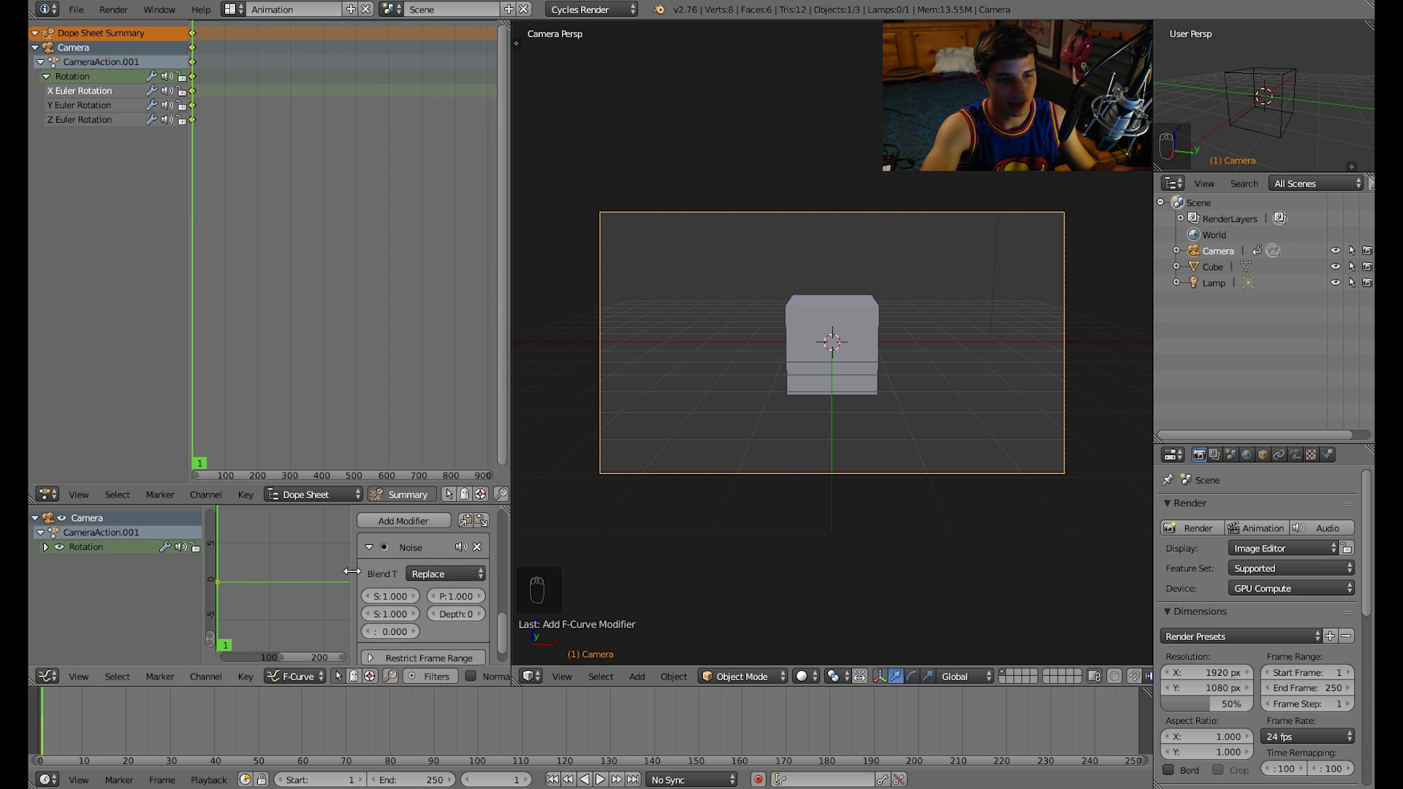
Preview playback, then expand Rotation in the graph and reselect X Euler Rotation.
key(alt+a)
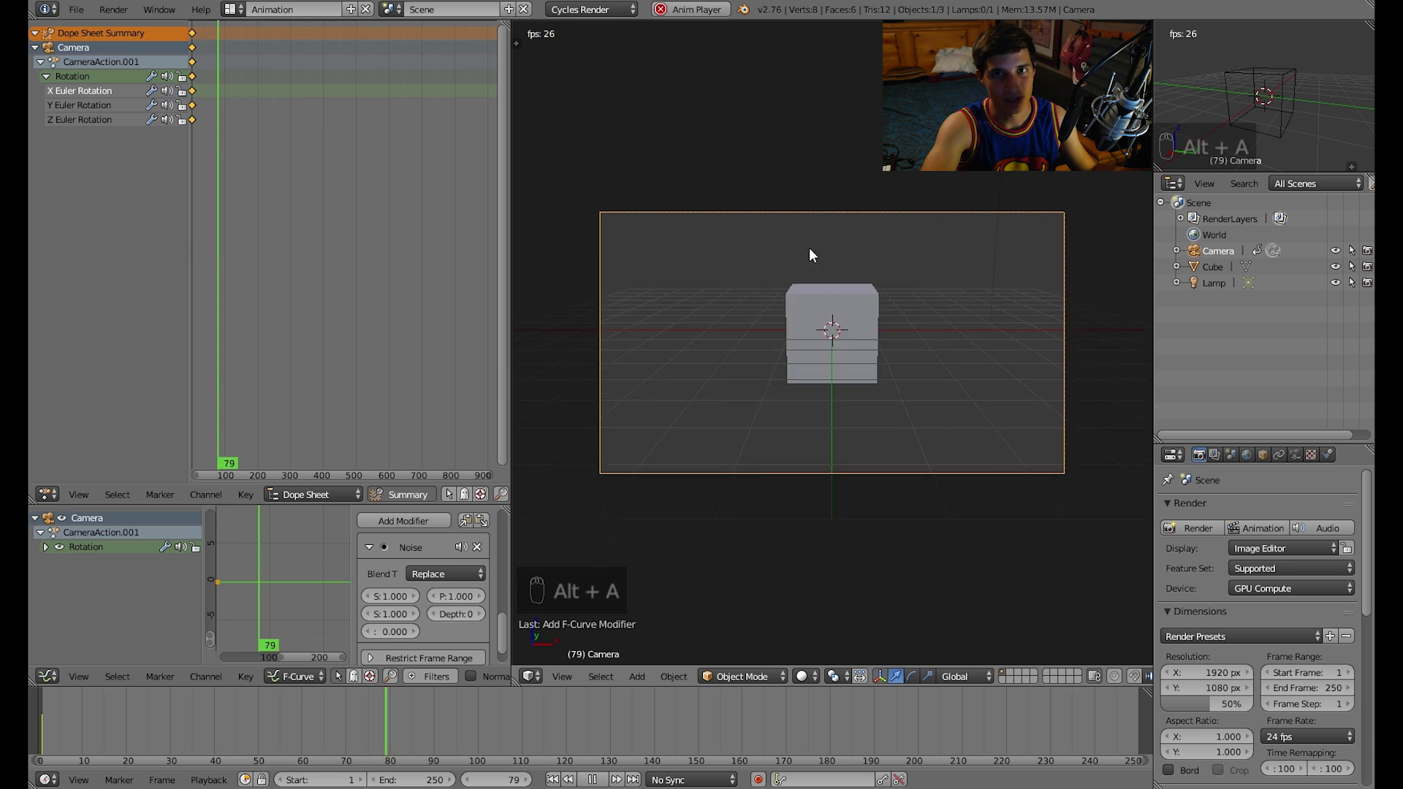
key(Escape)
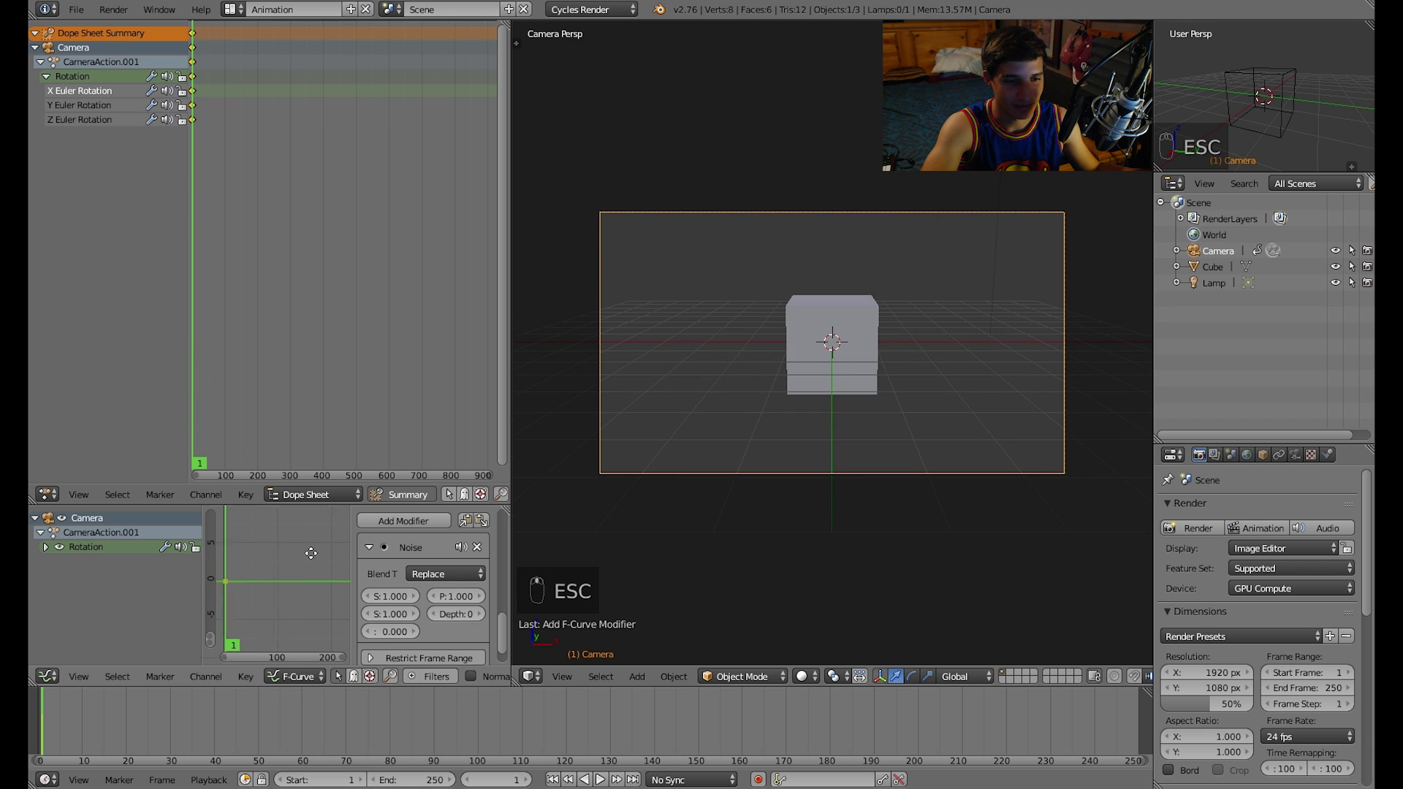
middle_drag(333, 616, 325, 502)
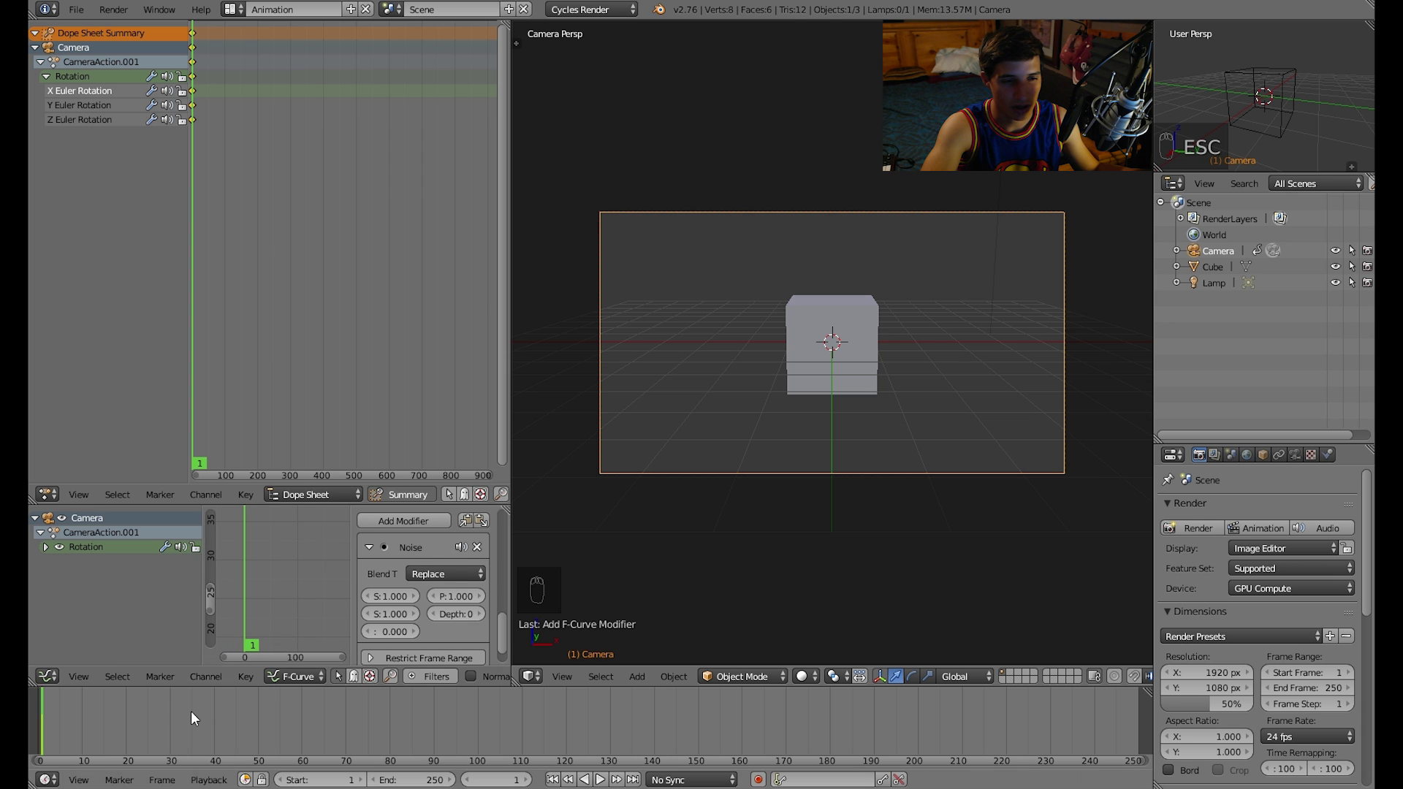
click(45, 547)
click(84, 574)
click(101, 589)
click(105, 563)
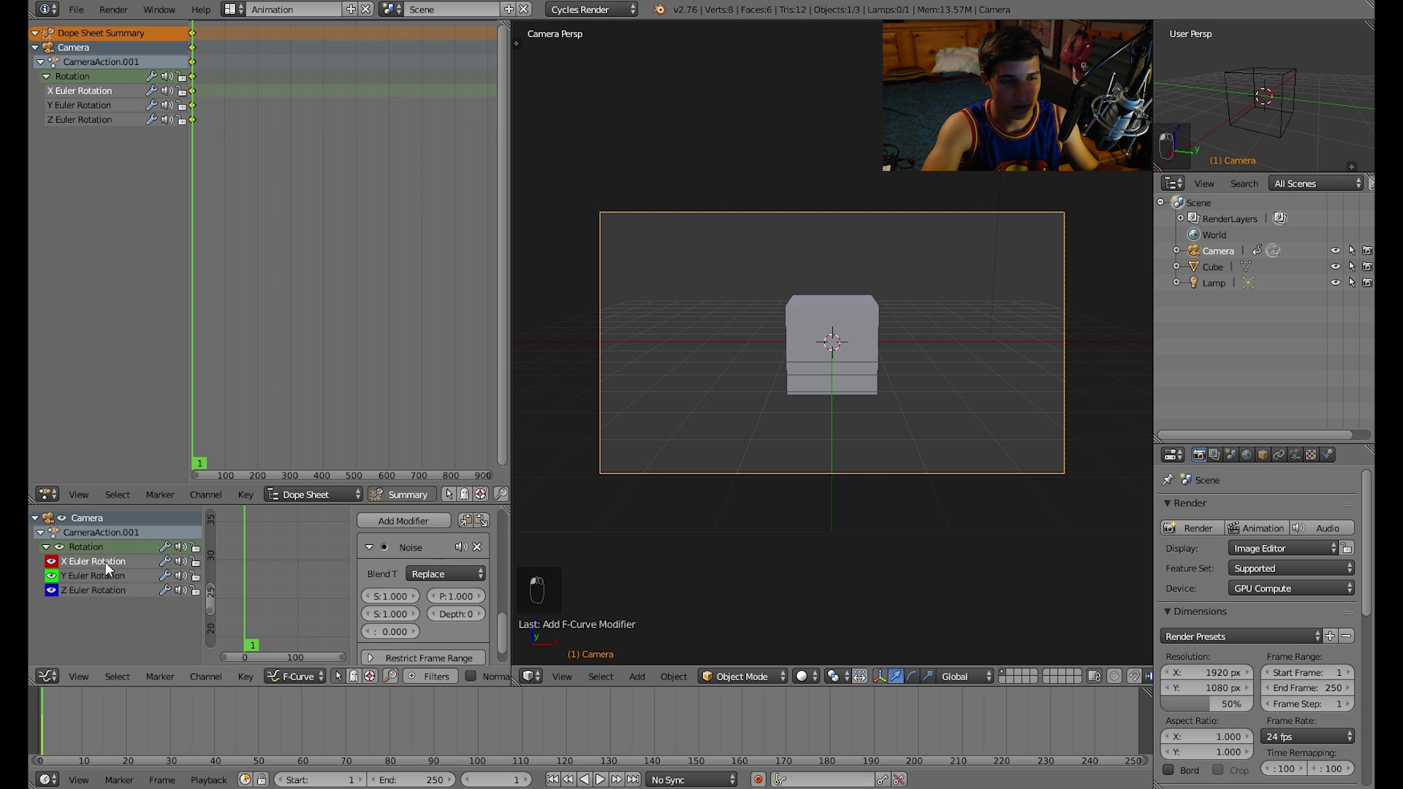
Bring the jagged red noise curve into view and preview the shake again.
scroll(257, 564, down, 3)
middle_drag(266, 567, 305, 559)
scroll(305, 559, down, 3)
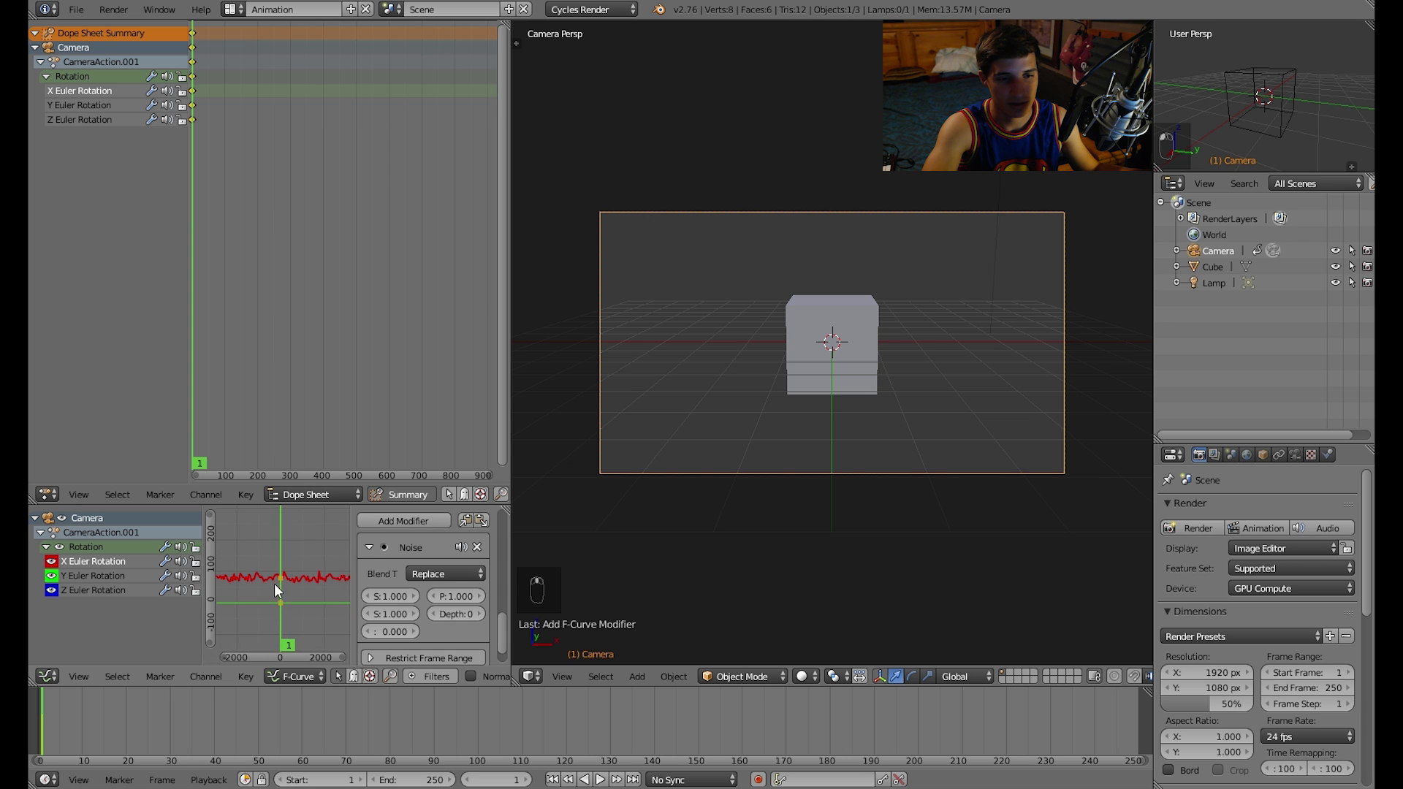
scroll(331, 577, up, 6)
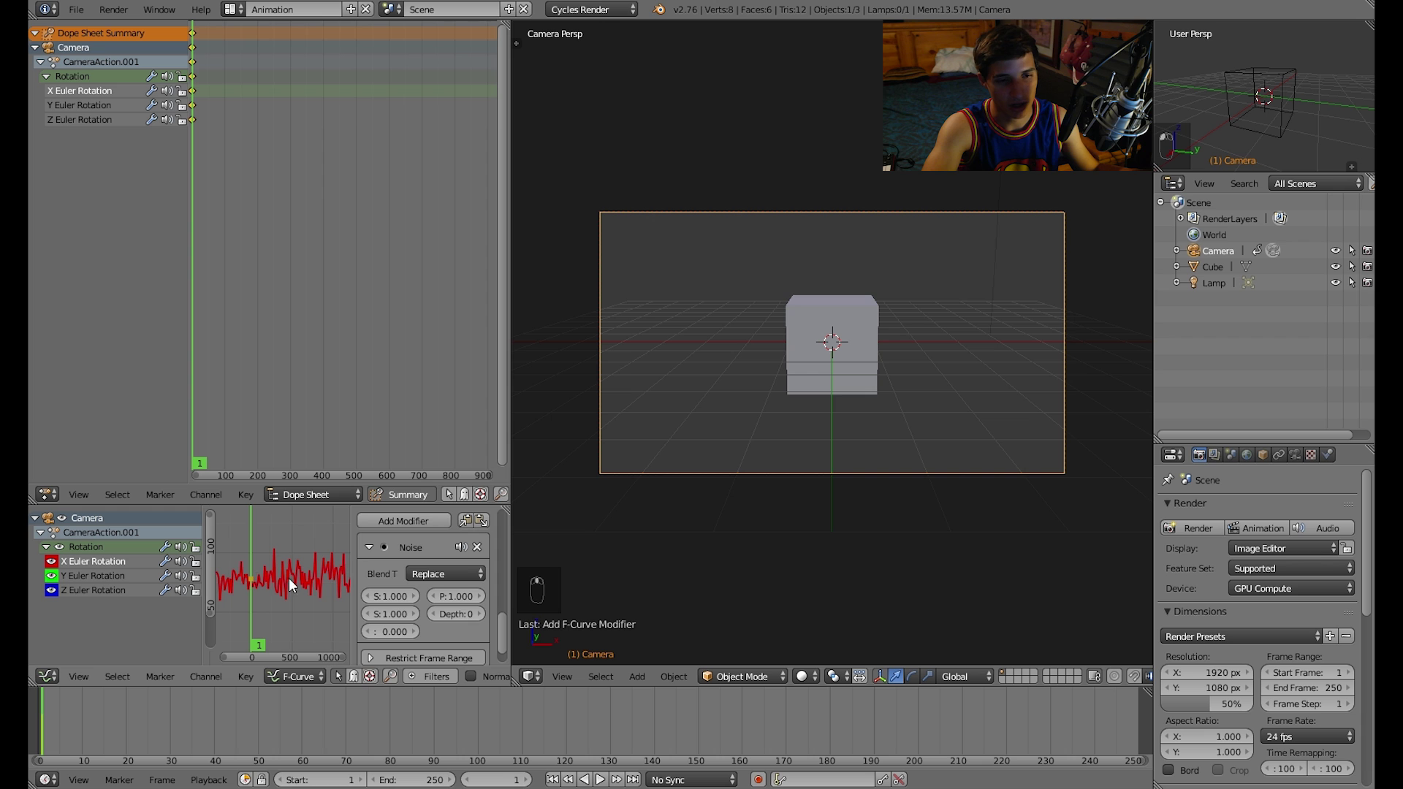
key(alt+a)
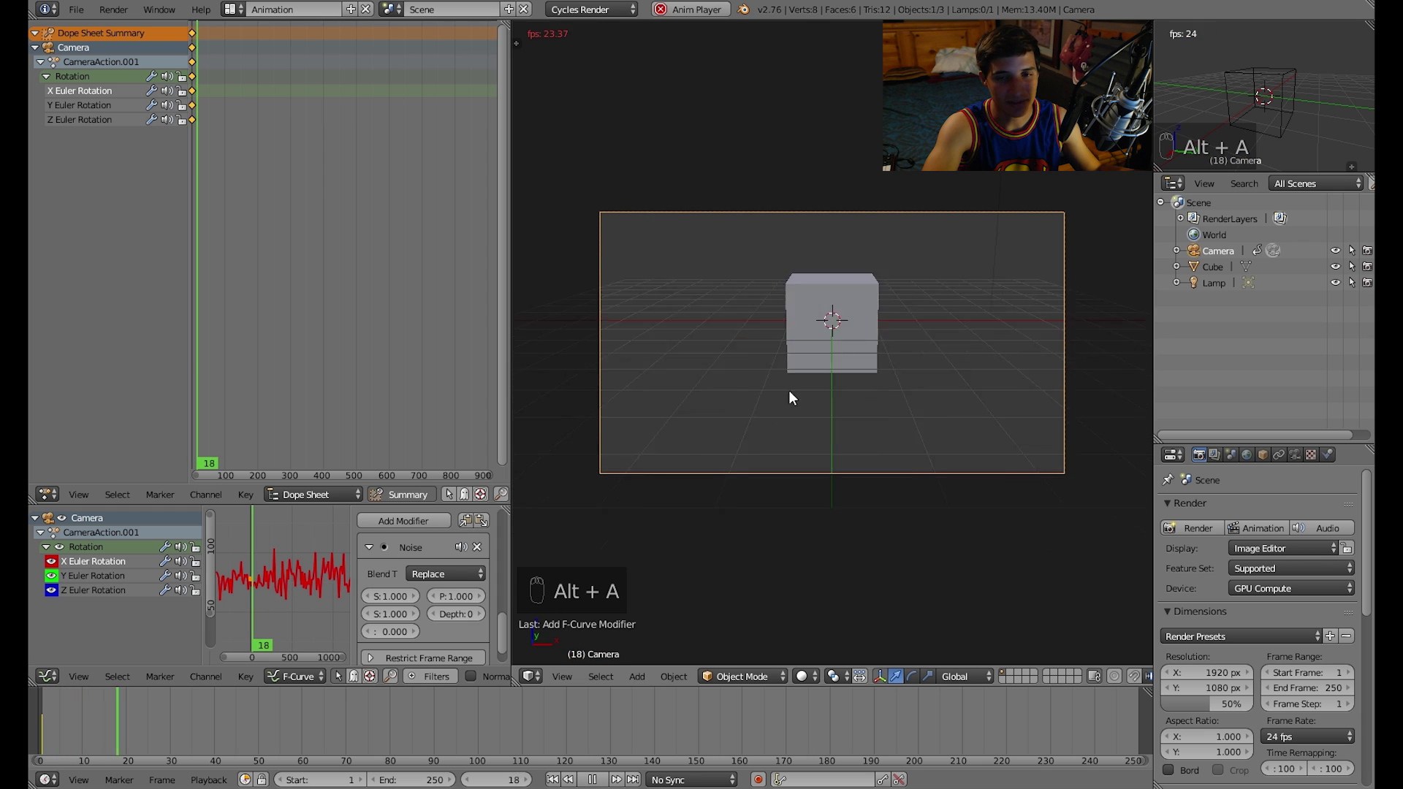
key(Escape)
scroll(422, 588, down, 2)
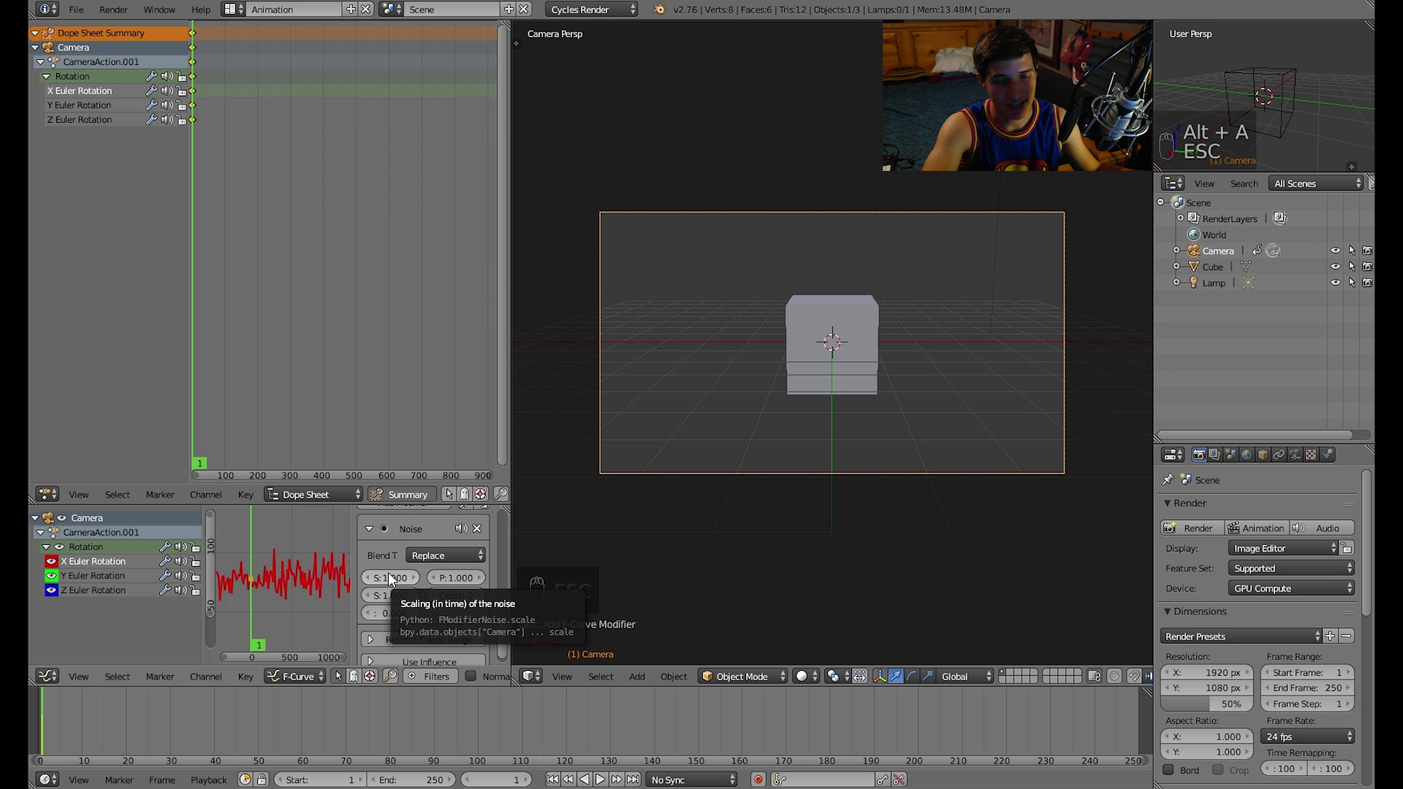
Preview the Noise Scale at 110.8, then drag it down to about 1.1.
drag(380, 580, 608, 580)
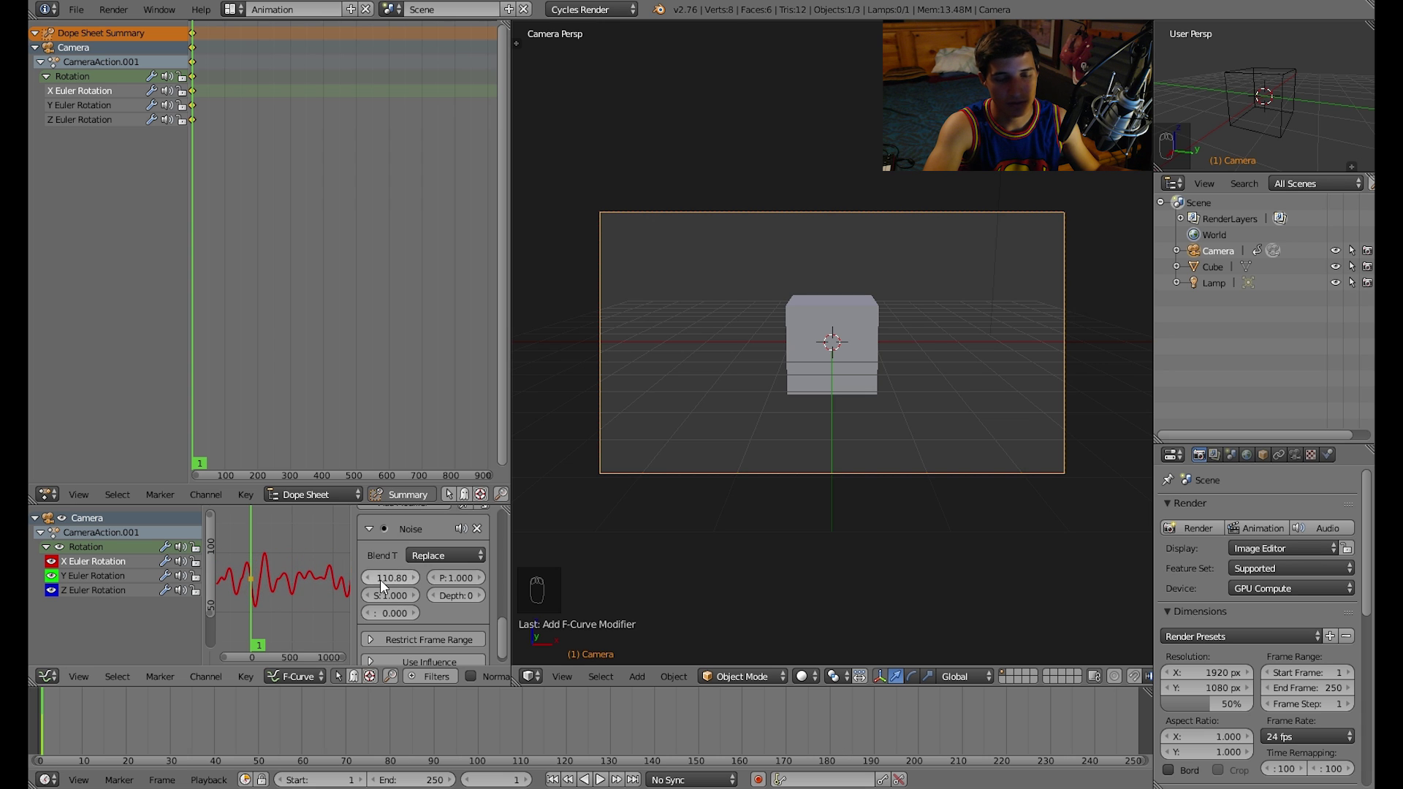
key(alt+a)
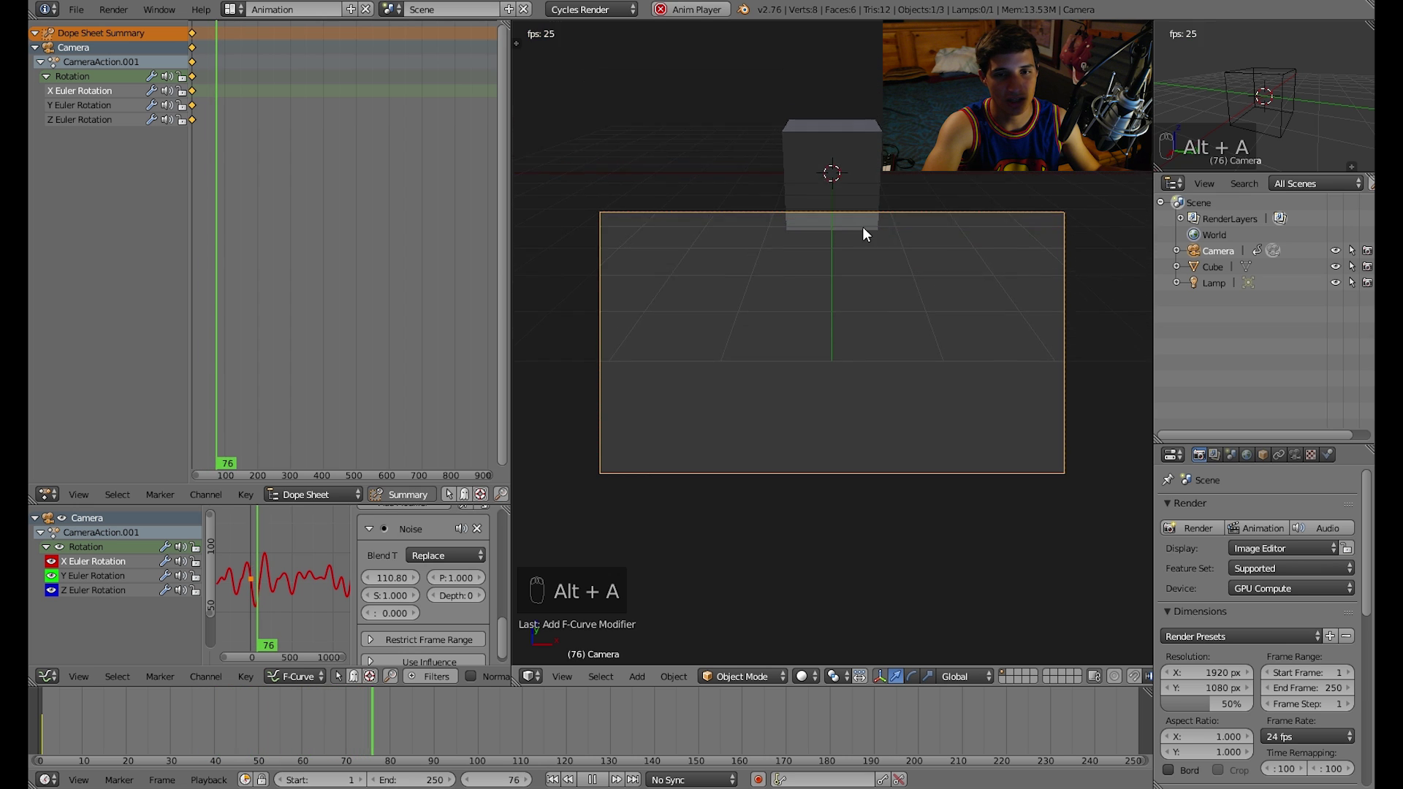
key(Escape)
mouse_move(393, 579)
mouse_down()
mouse_move(326, 578)
mouse_move(381, 579)
mouse_up()
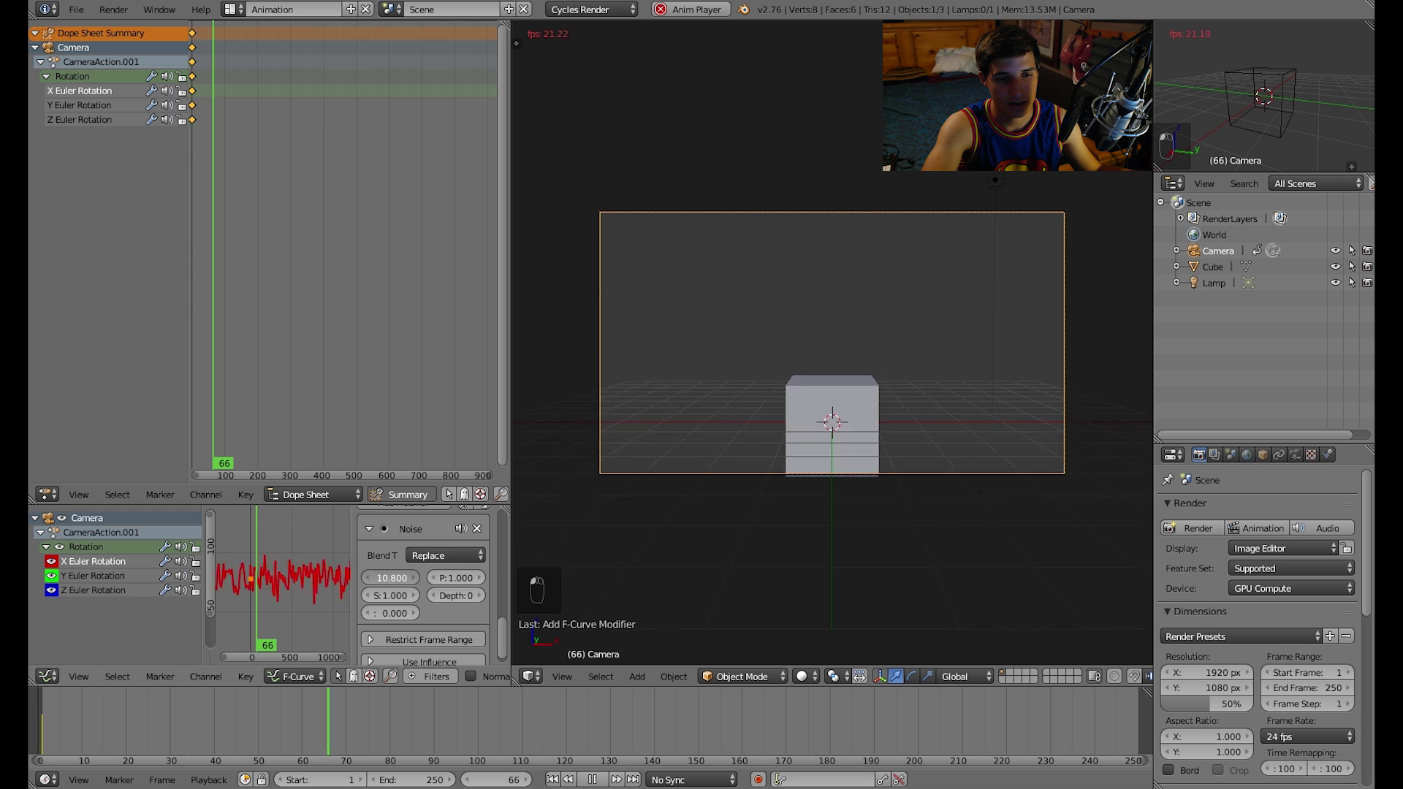
drag(392, 578, 343, 578)
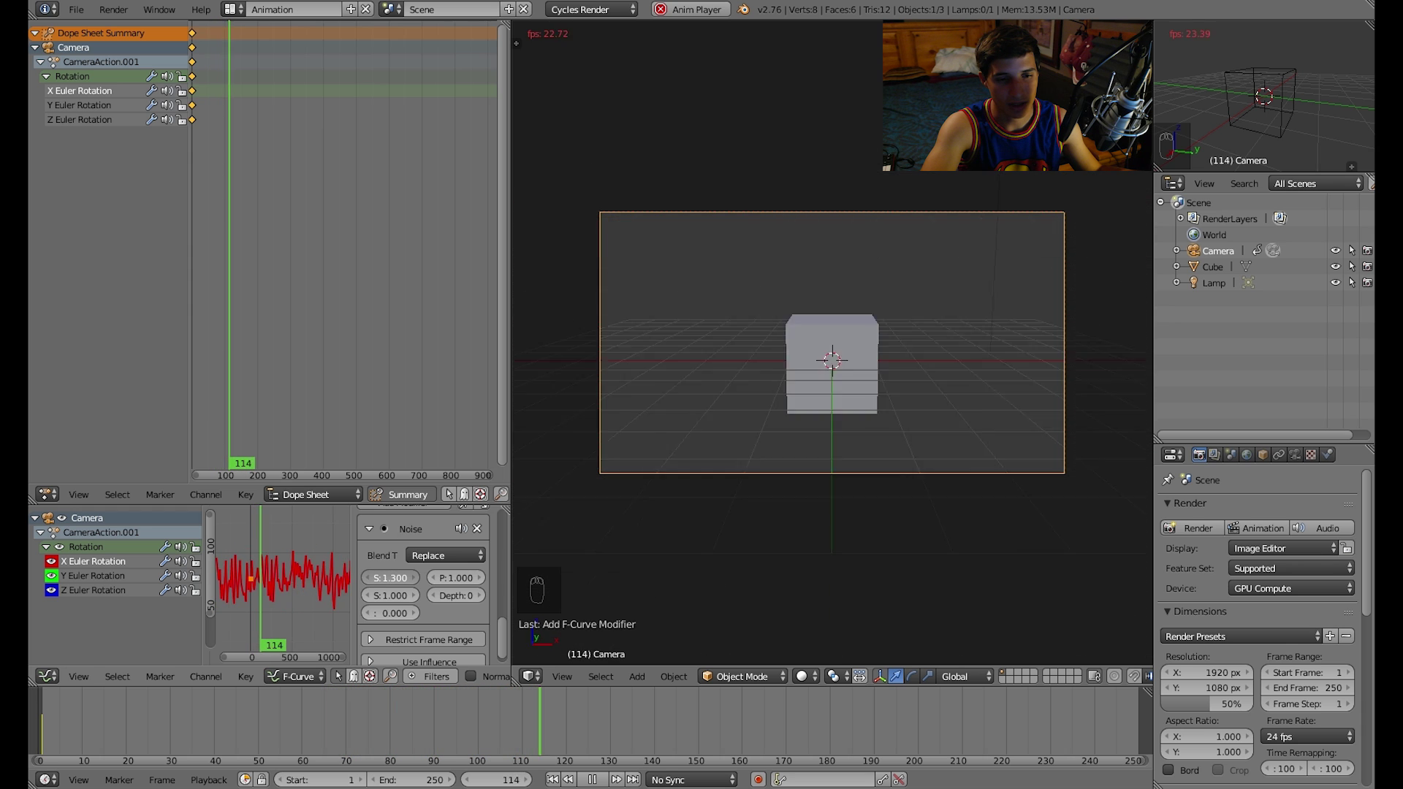
Restore the camera selection, set Noise Phase 3.1 and Strength 0.2, and preview.
key(Escape)
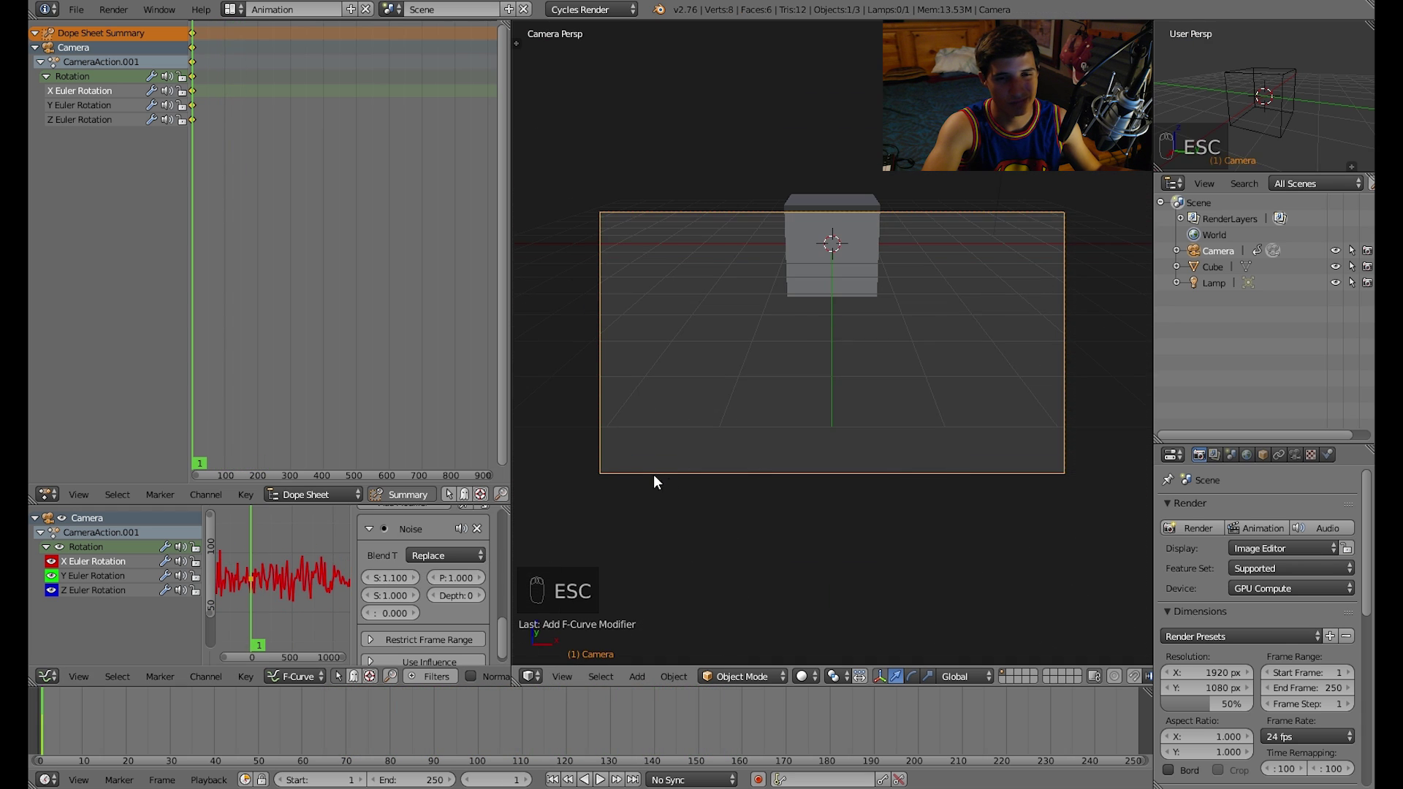
key(a)
key(ctrl+z)
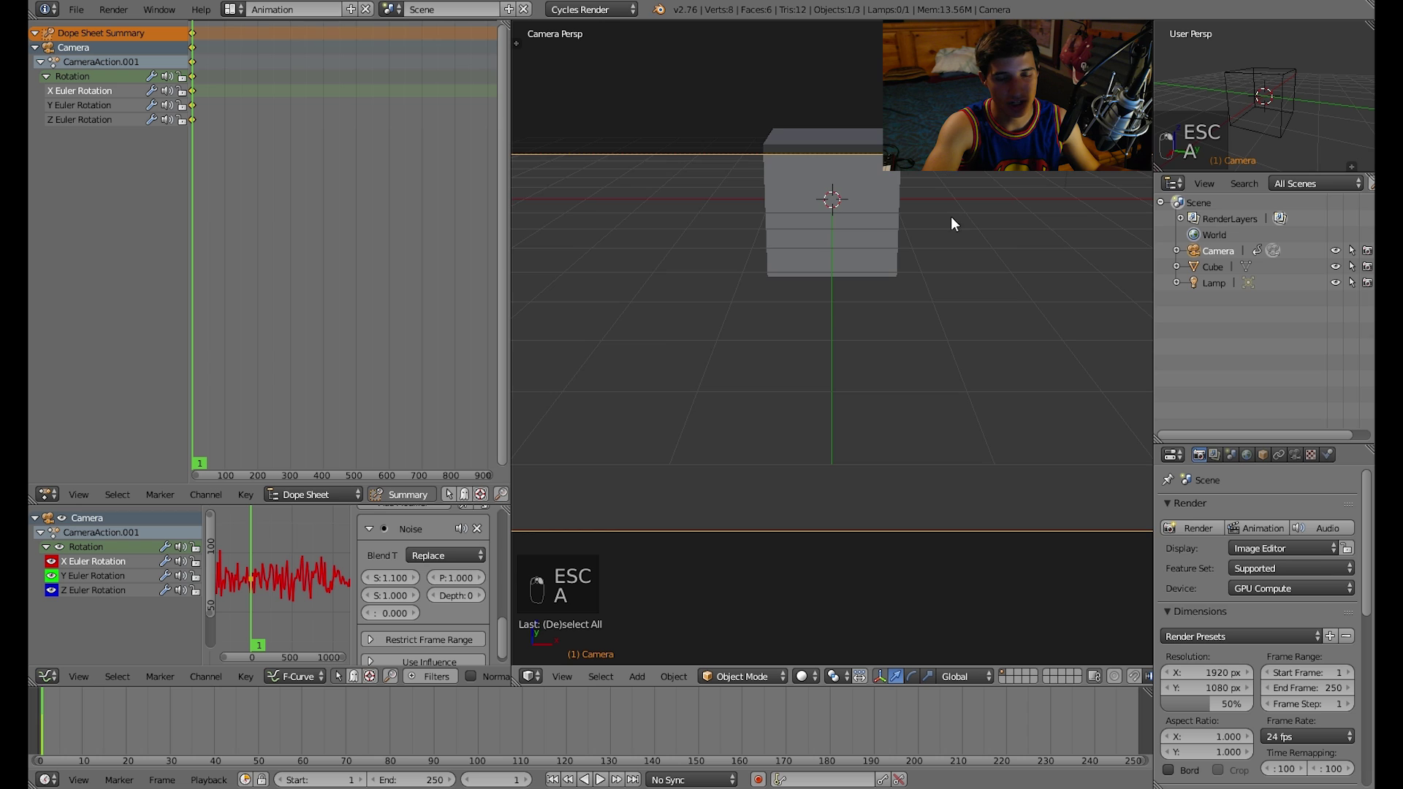
key(Home)
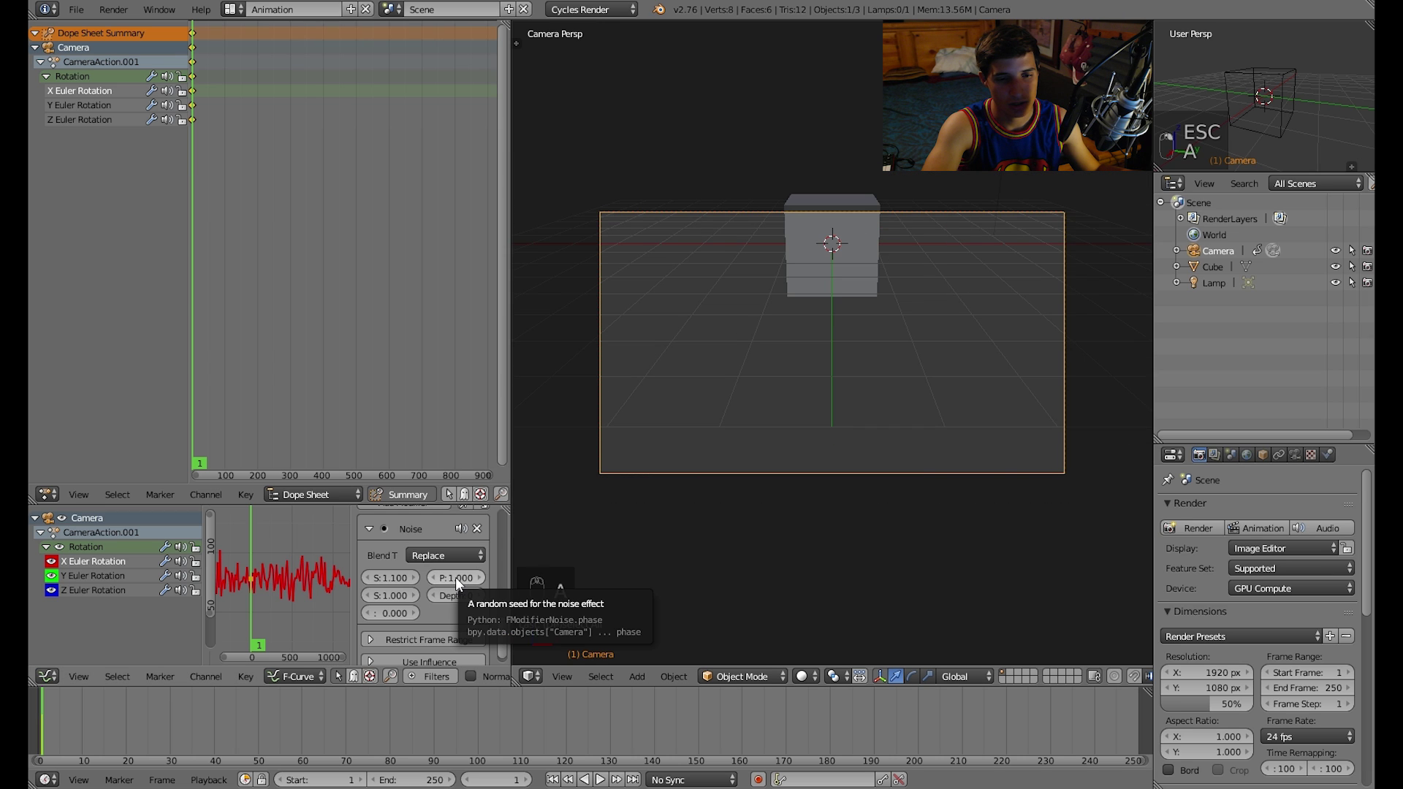
drag(455, 577, 504, 577)
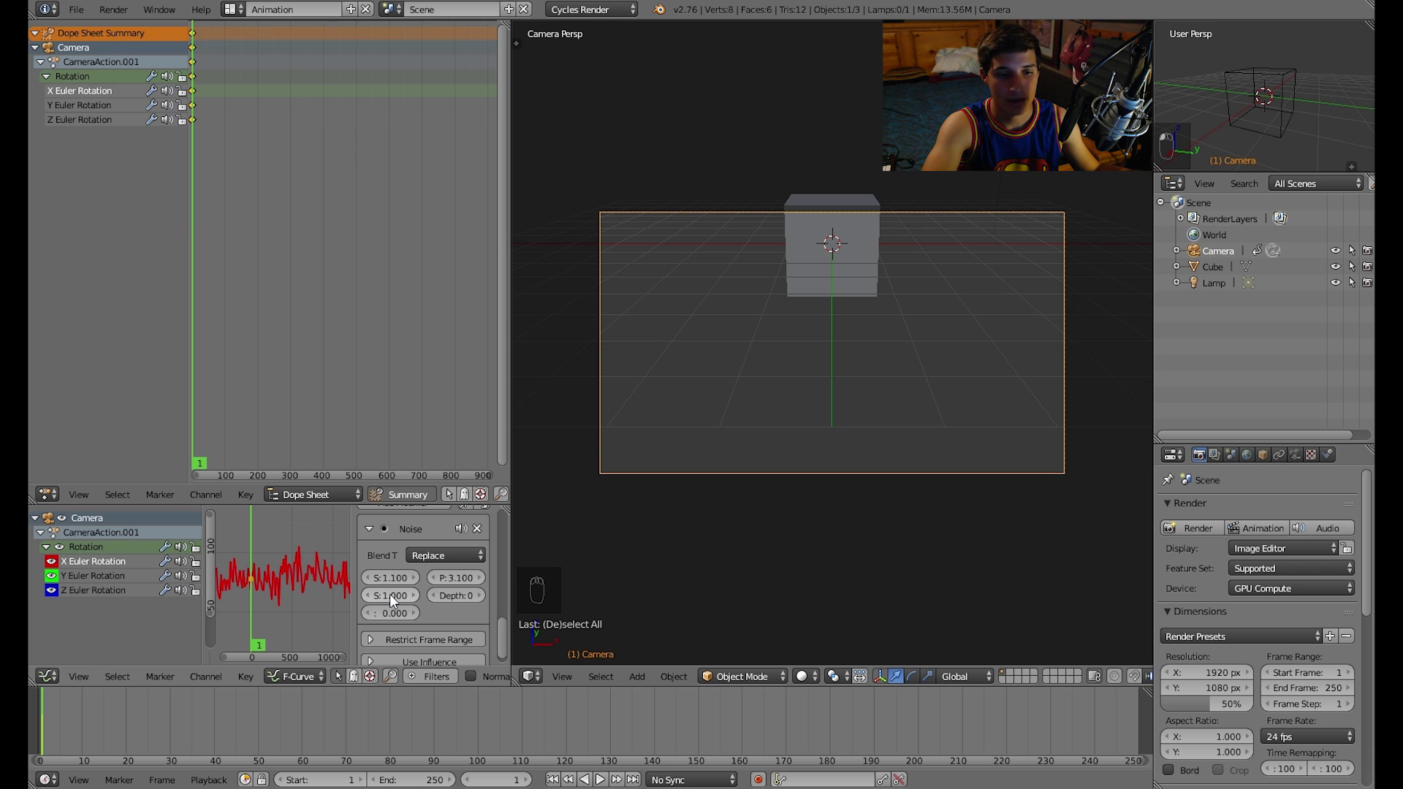
drag(389, 594, 363, 594)
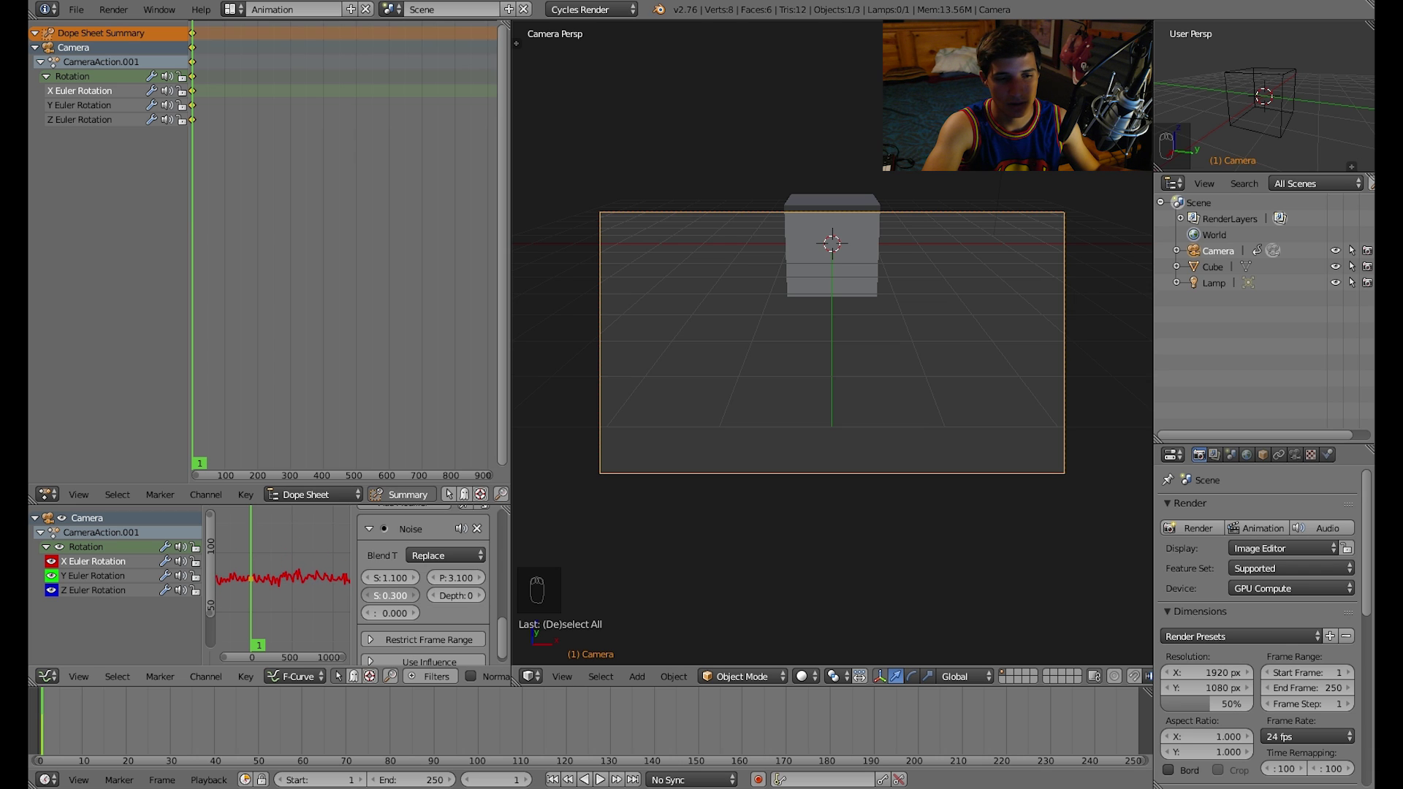
key(alt+a)
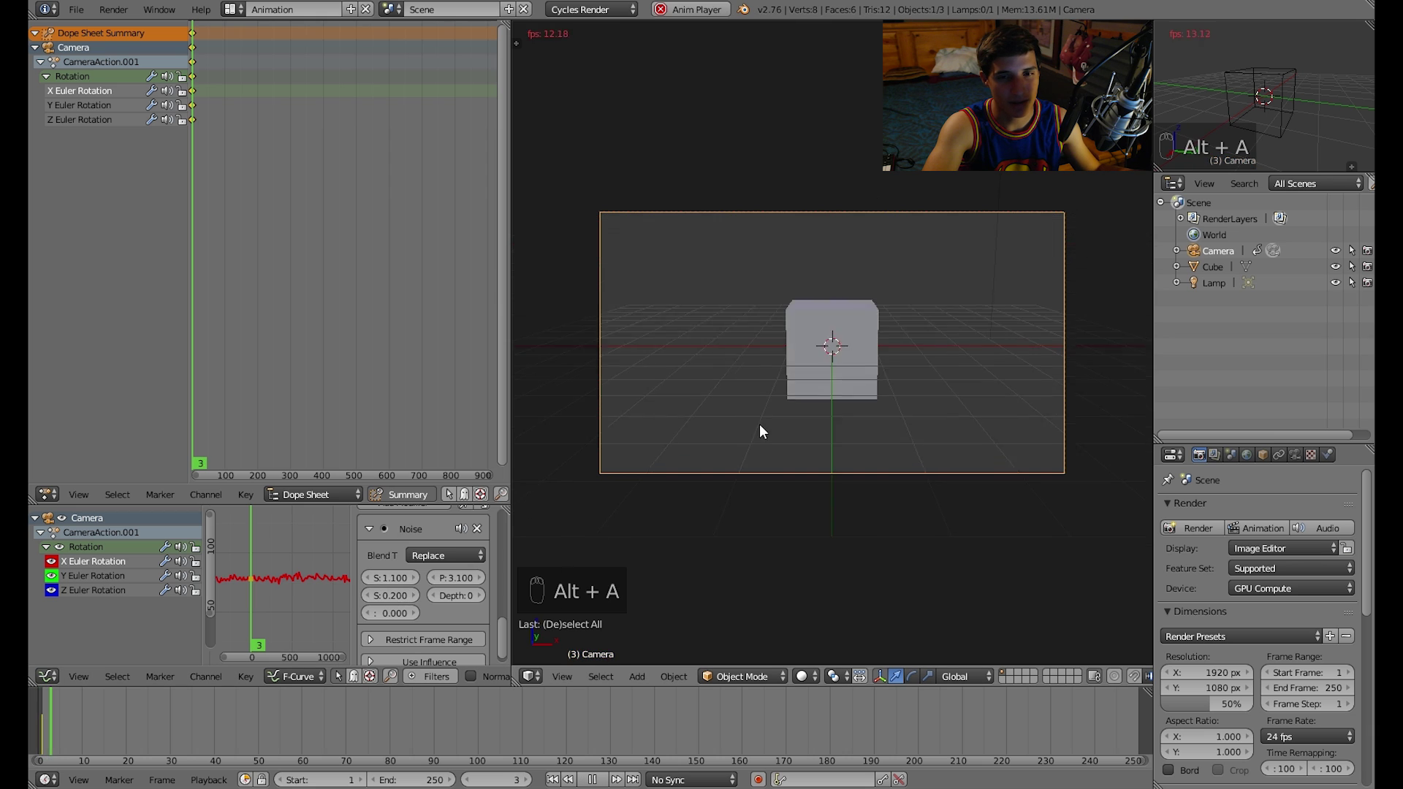
key(Escape)
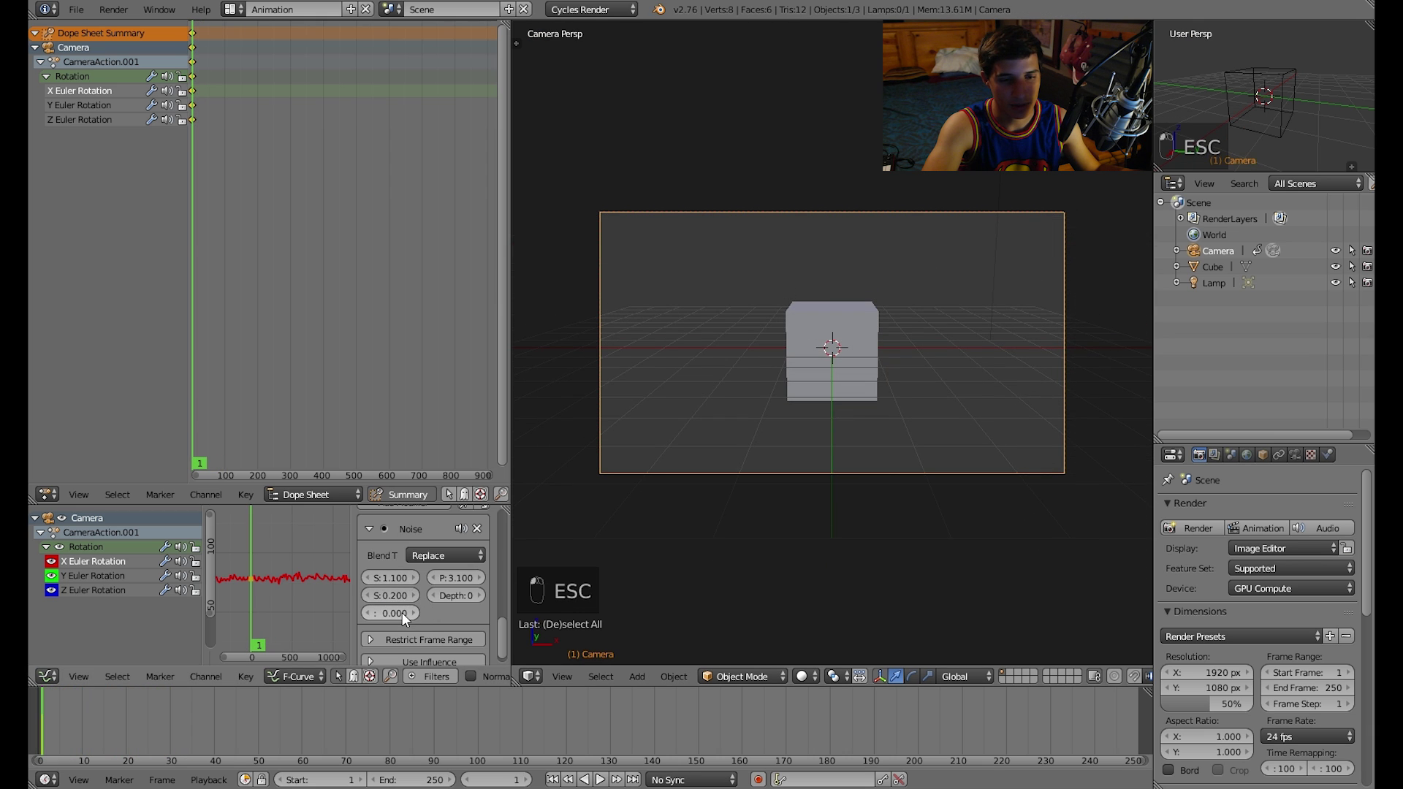
Drag the Noise modifier Offset to -12.400 and preview the shifted camera shake.
drag(403, 616, 438, 615)
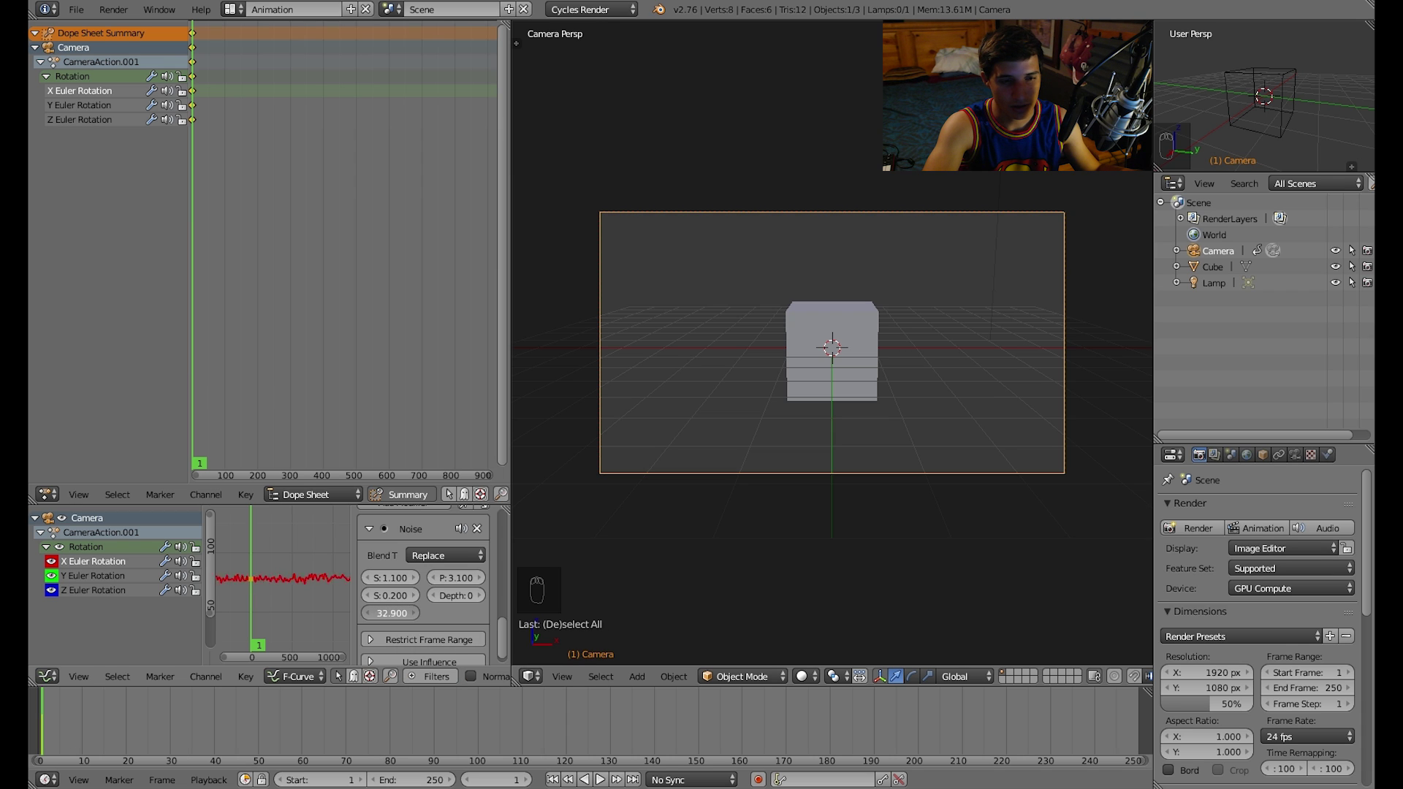
drag(398, 614, 391, 613)
key(alt+a)
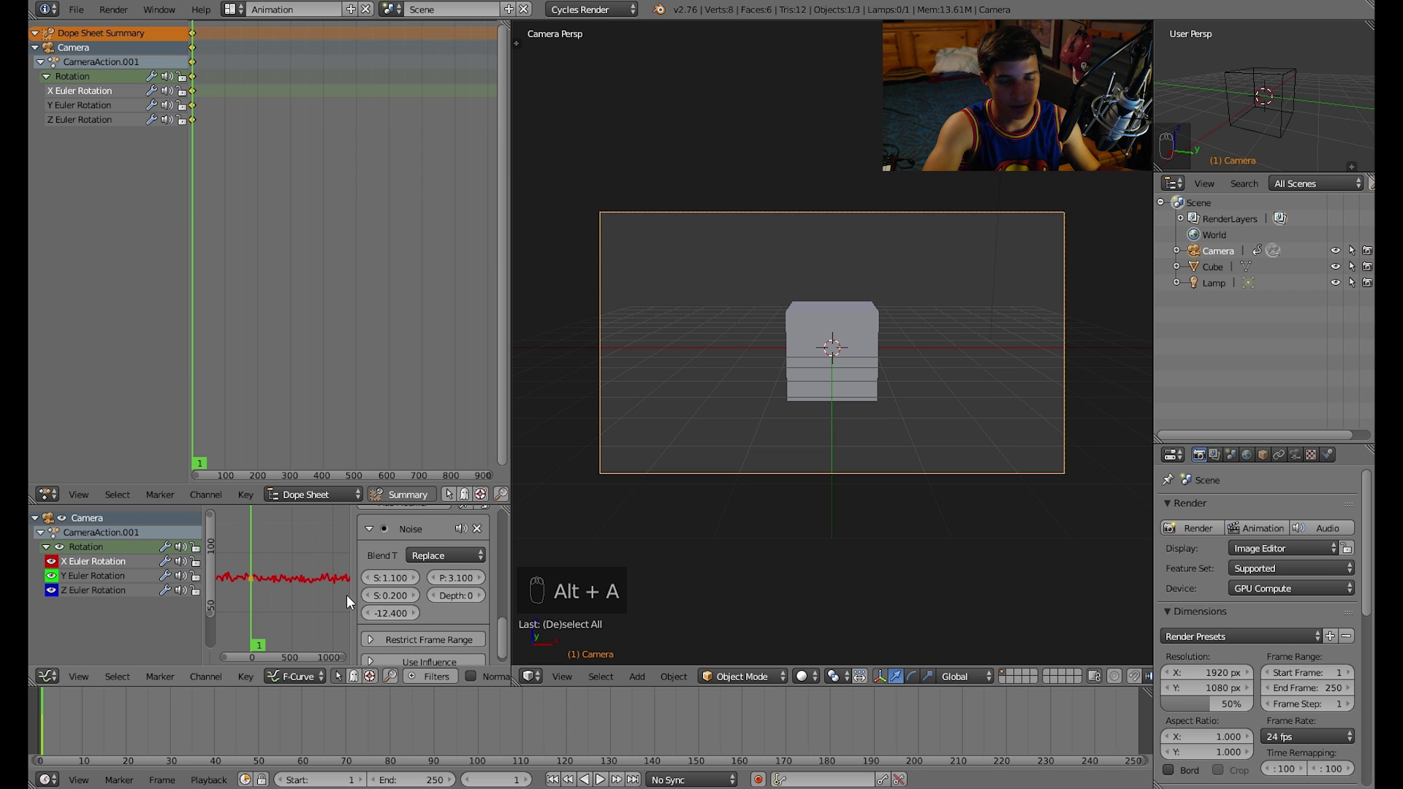
key(alt+a)
key(alt+a)
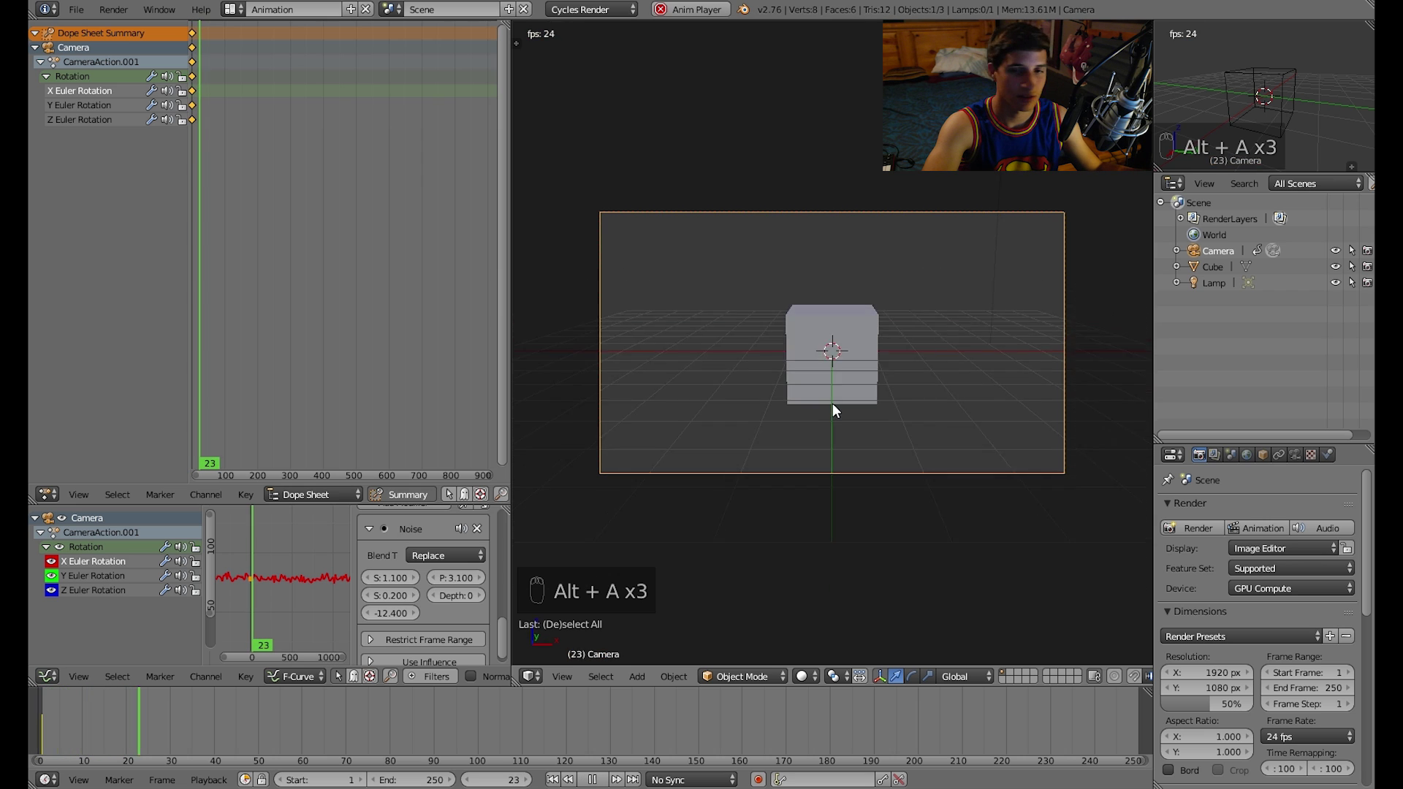
key(Escape)
middle_drag(461, 617, 453, 584)
Enable Restrict Frame Range on the Noise modifier and adjust its start and end frame values.
click(450, 622)
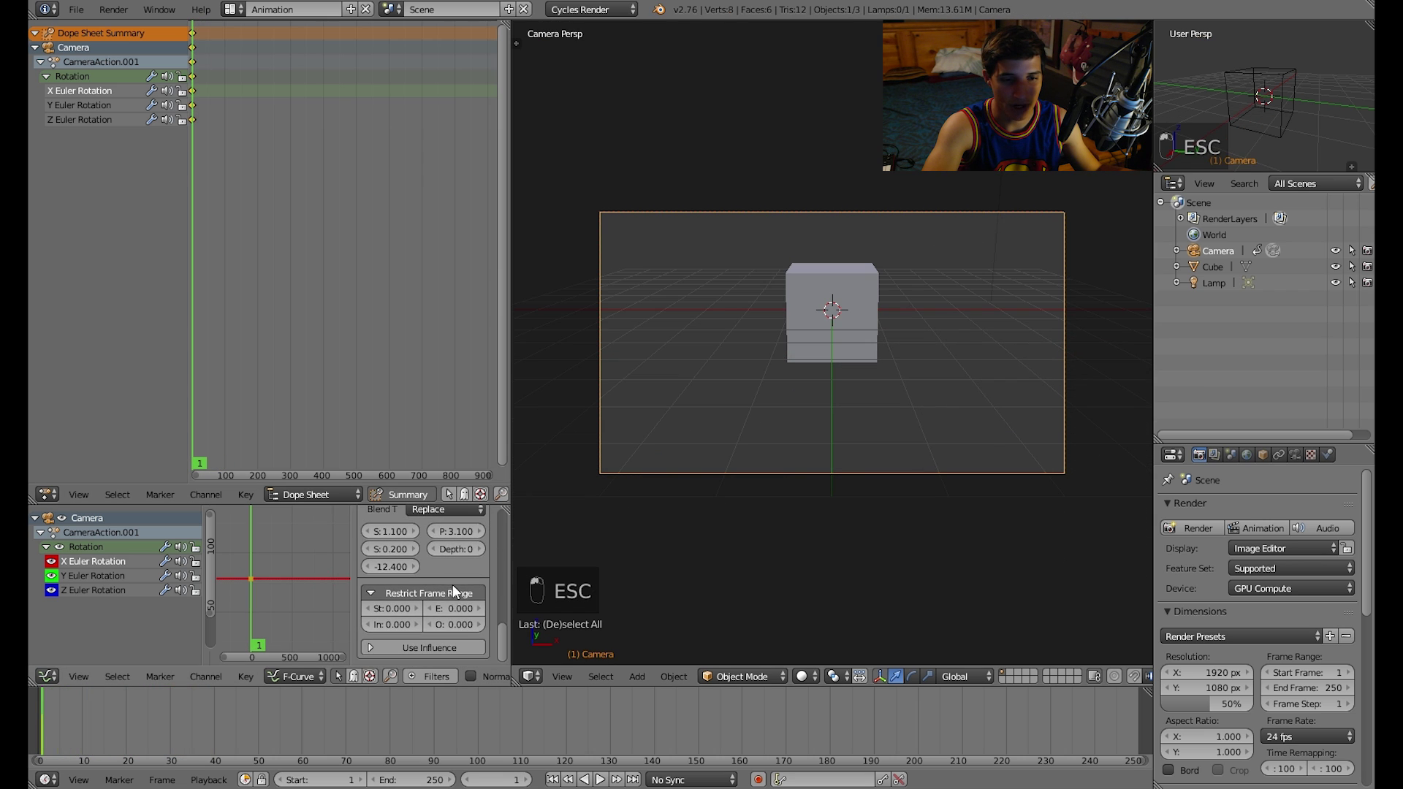
click(413, 608)
click(411, 607)
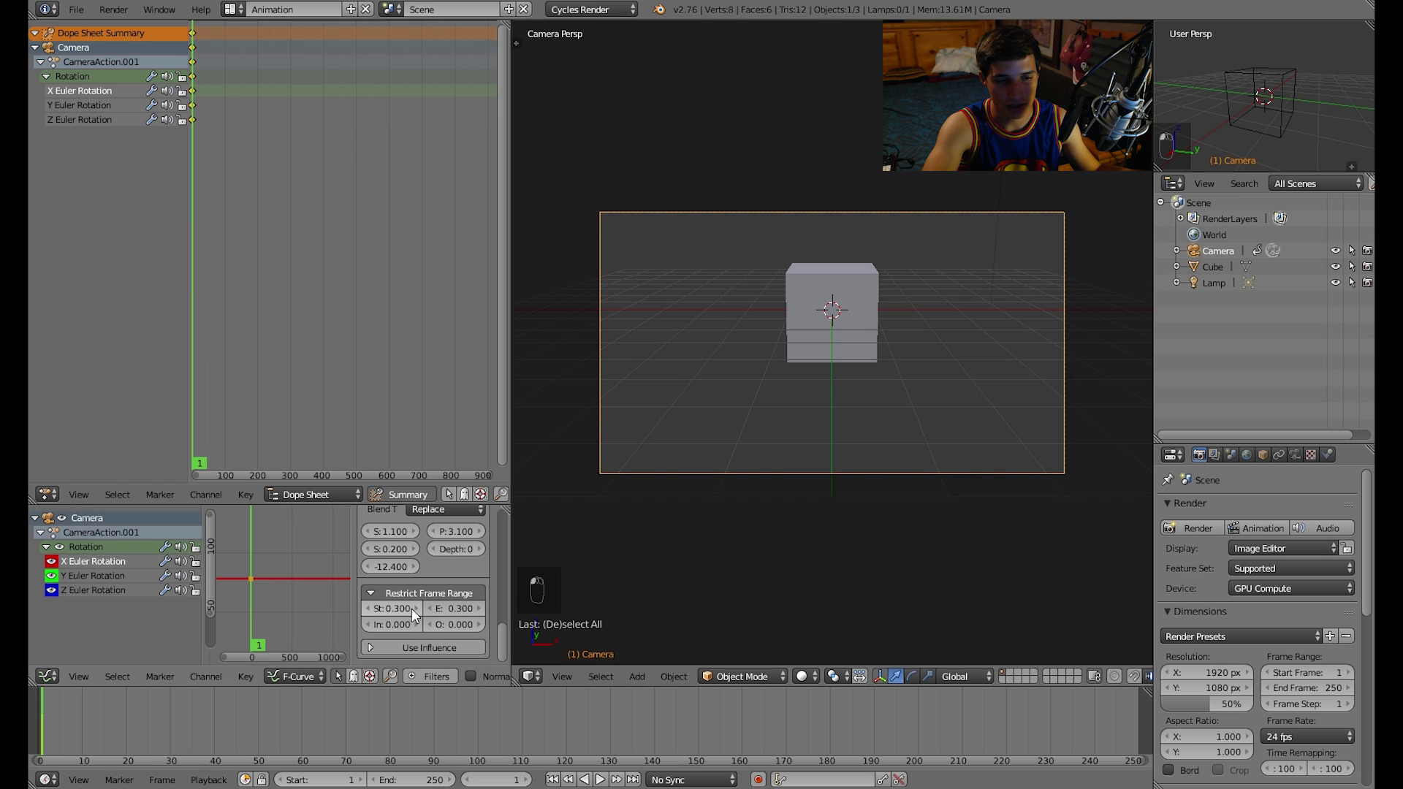
click(395, 608)
text(1)
click(456, 608)
mouse_move(353, 590)
ctrl+middle_down()
mouse_move(336, 577)
mouse_move(258, 604)
mouse_move(292, 589)
mouse_move(246, 585)
mouse_move(373, 607)
ctrl+middle_up()
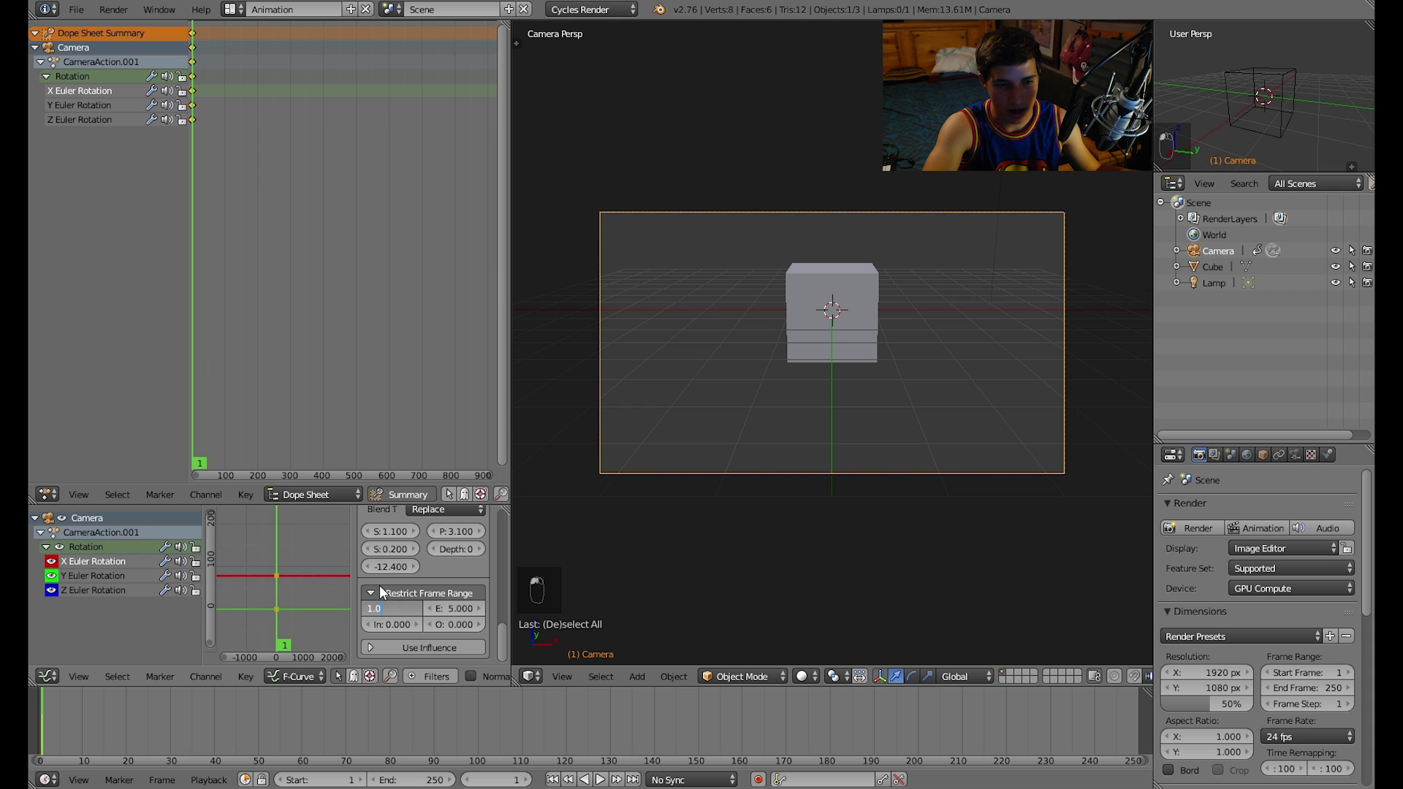
Set the range start frame to 5 and preview the restricted shake playback.
click(406, 614)
text(5)
key(Return)
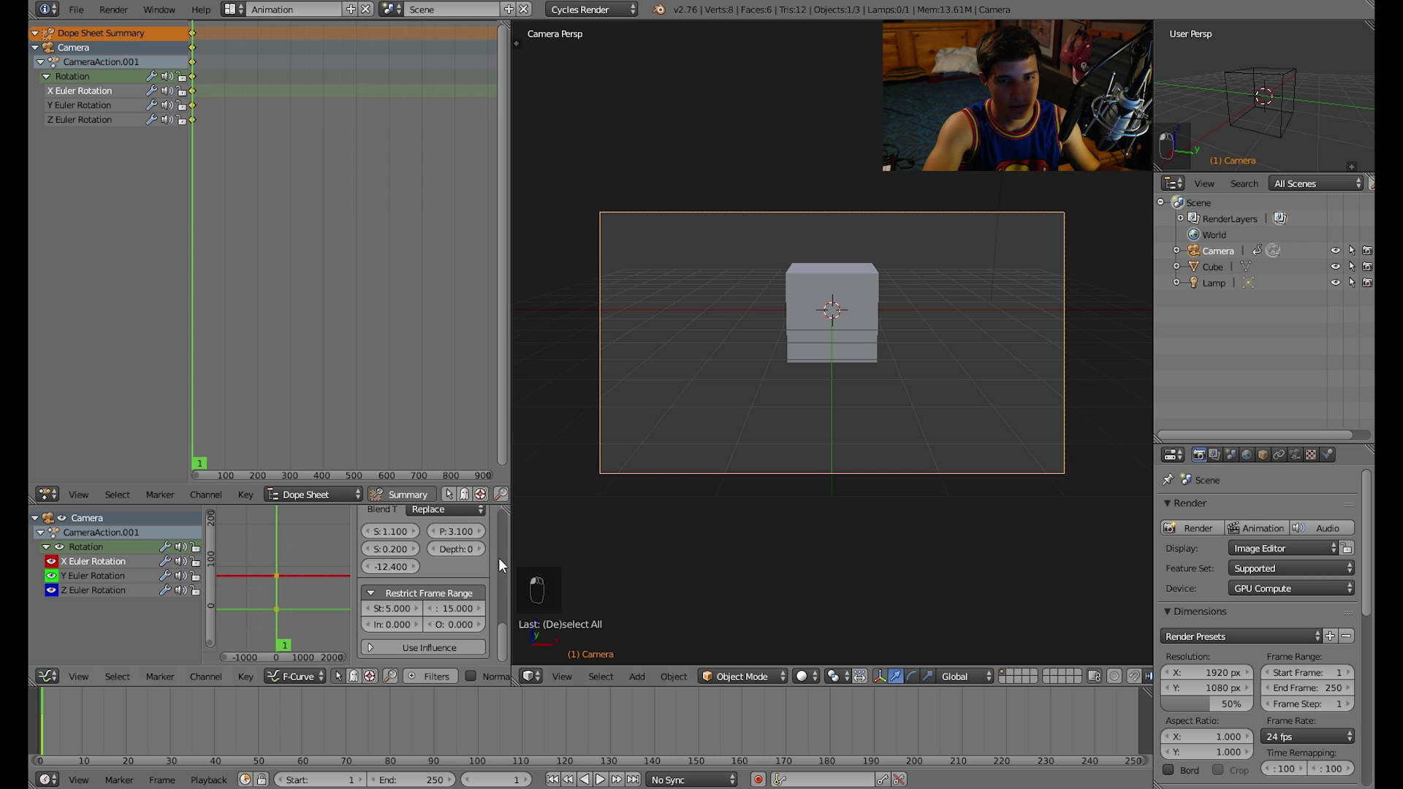
key(alt+a)
key(alt+a)
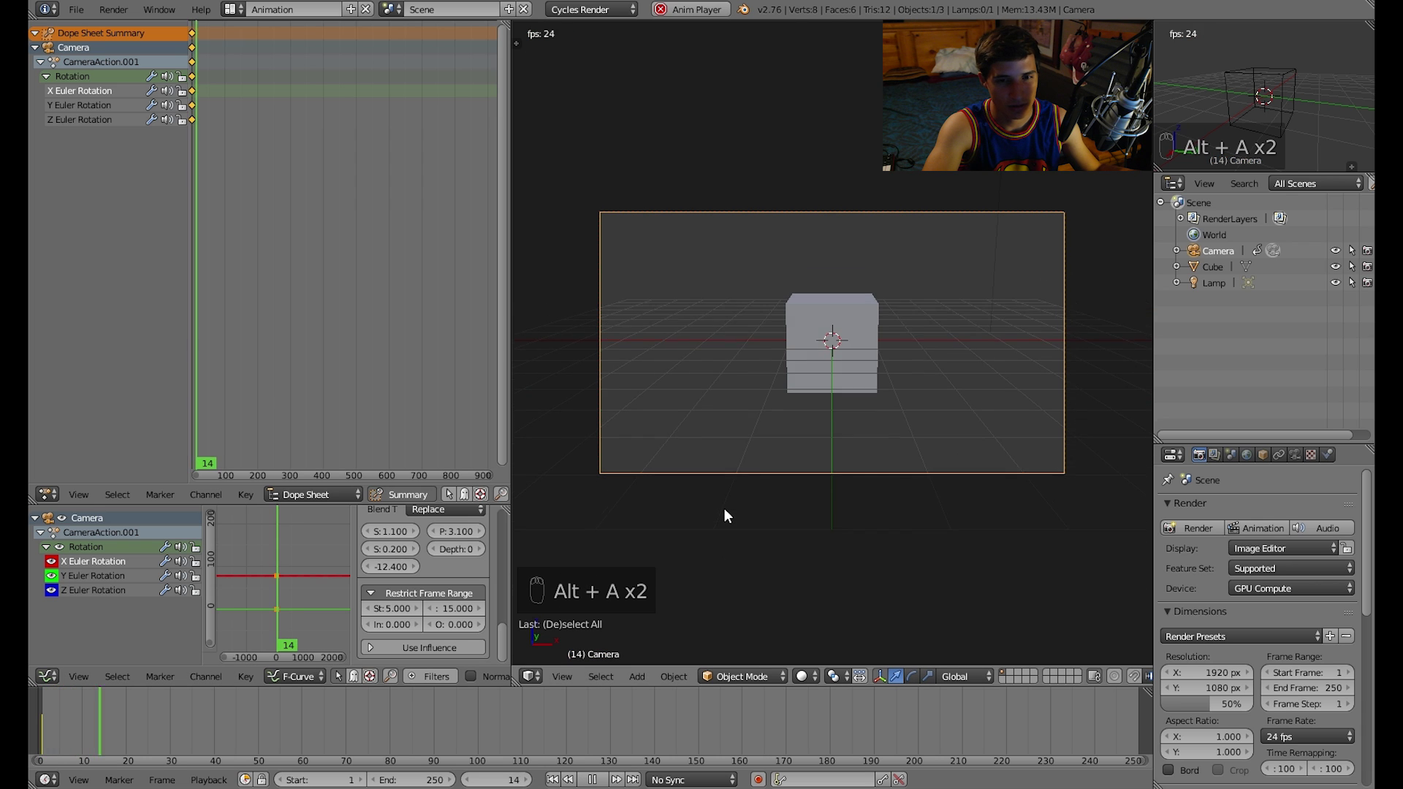
key(Escape)
scroll(321, 638, up, 2)
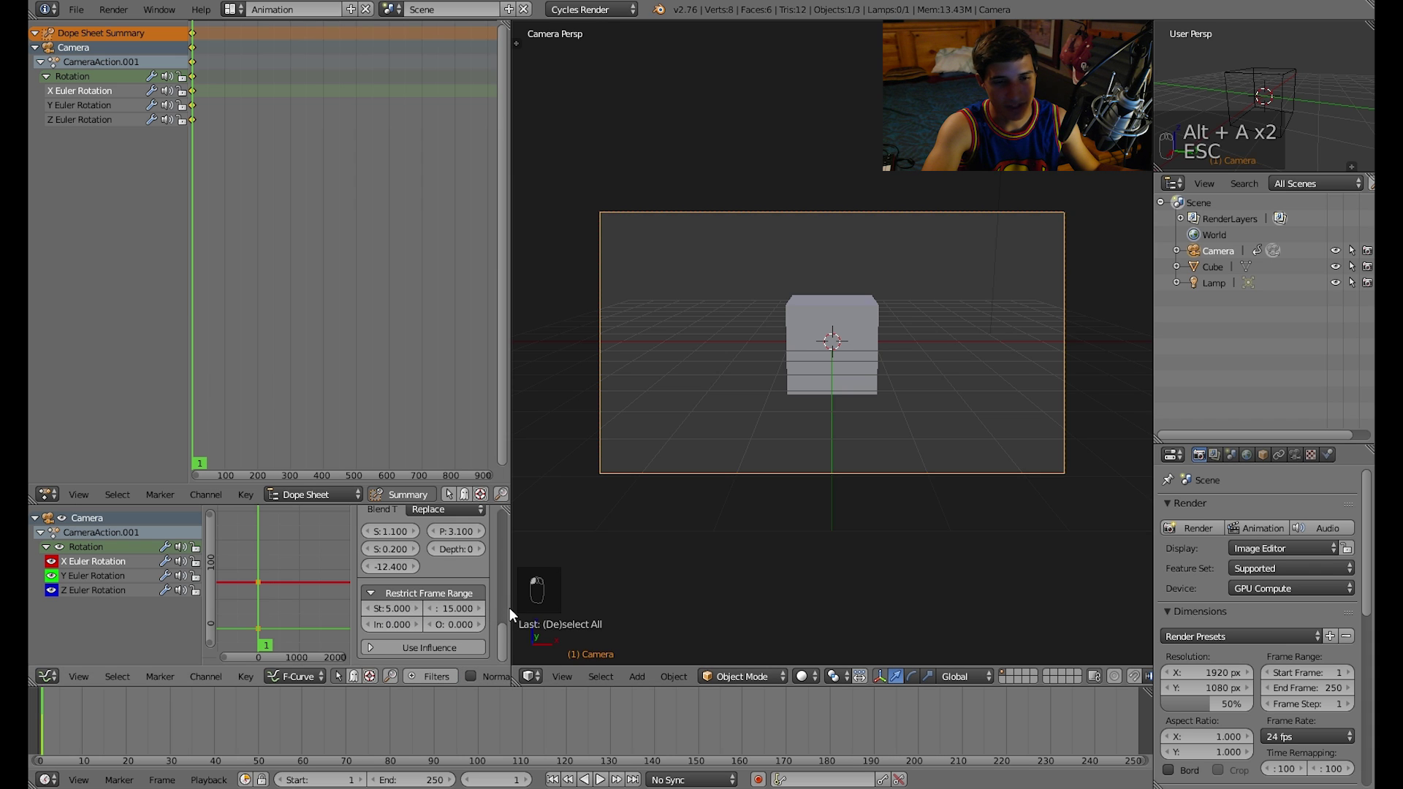
scroll(510, 608, up, 4)
key(alt+a)
key(Escape)
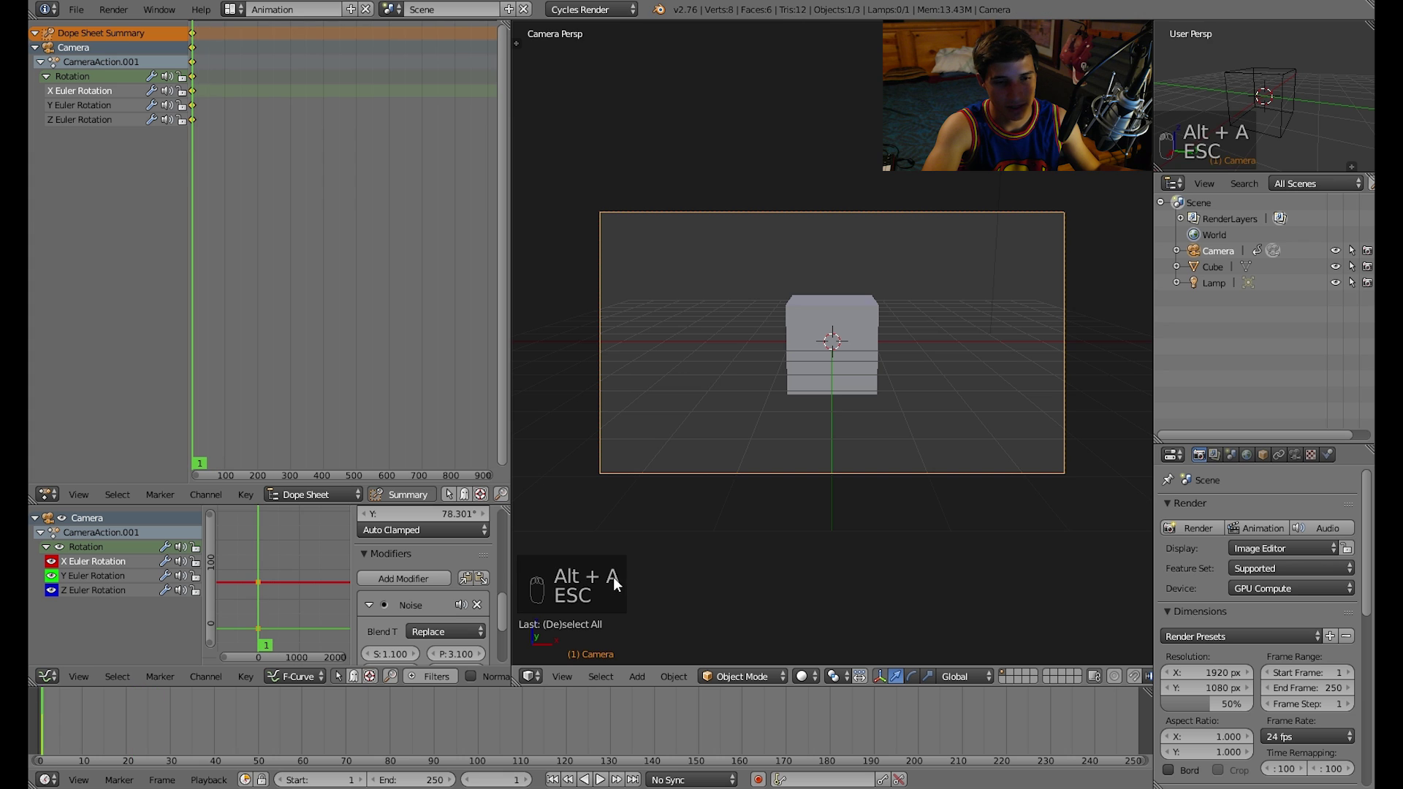
scroll(446, 599, down, 5)
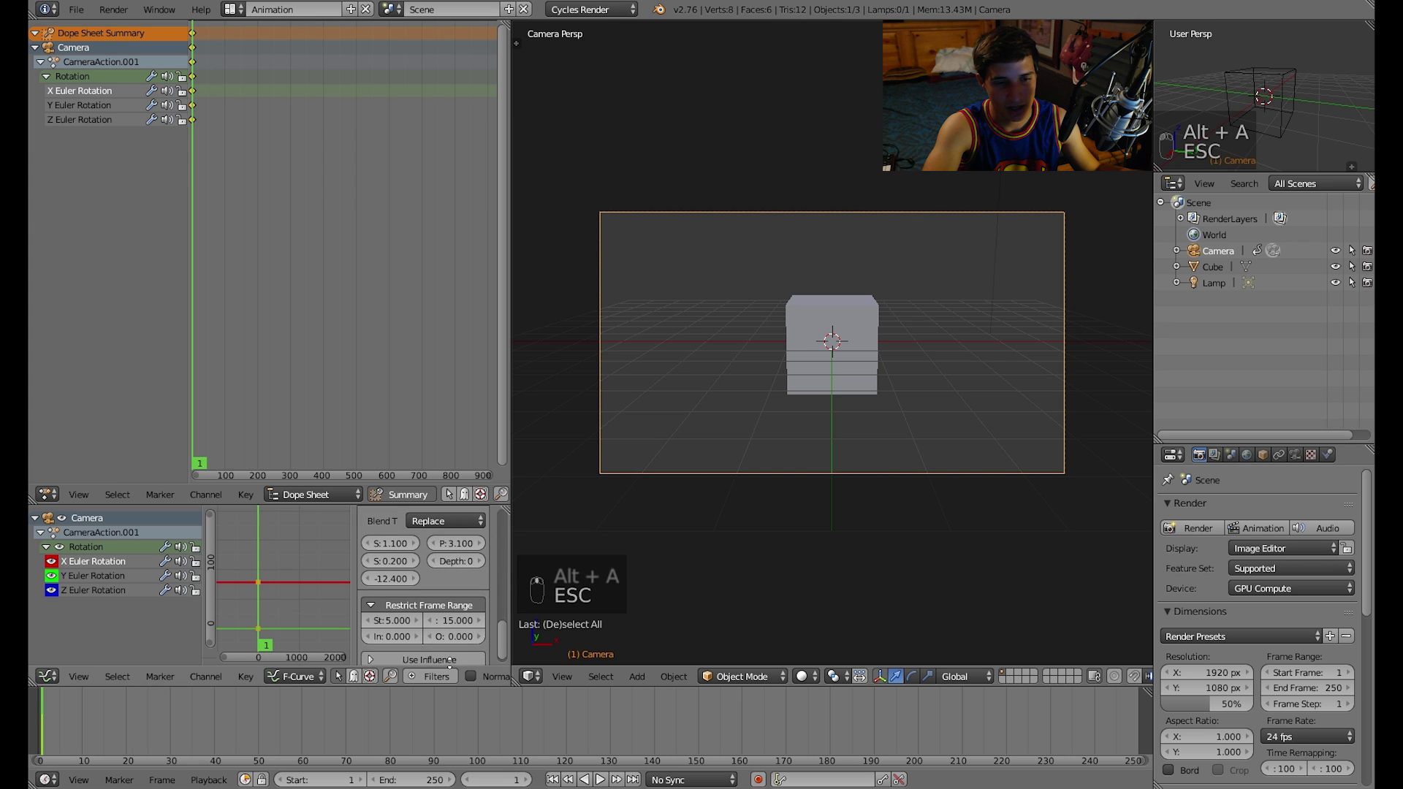
key(alt+a)
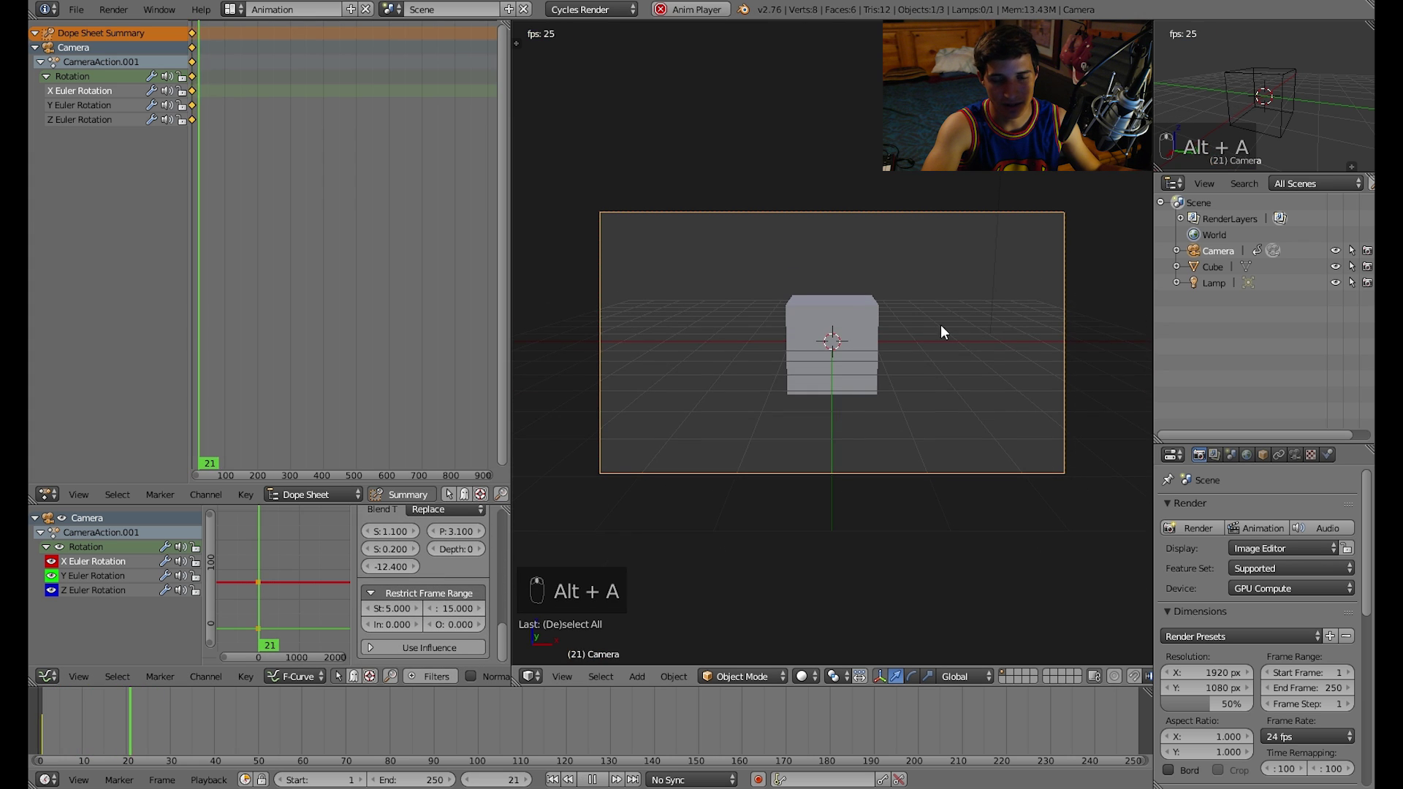
key(Escape)
key(alt+a)
key(Escape)
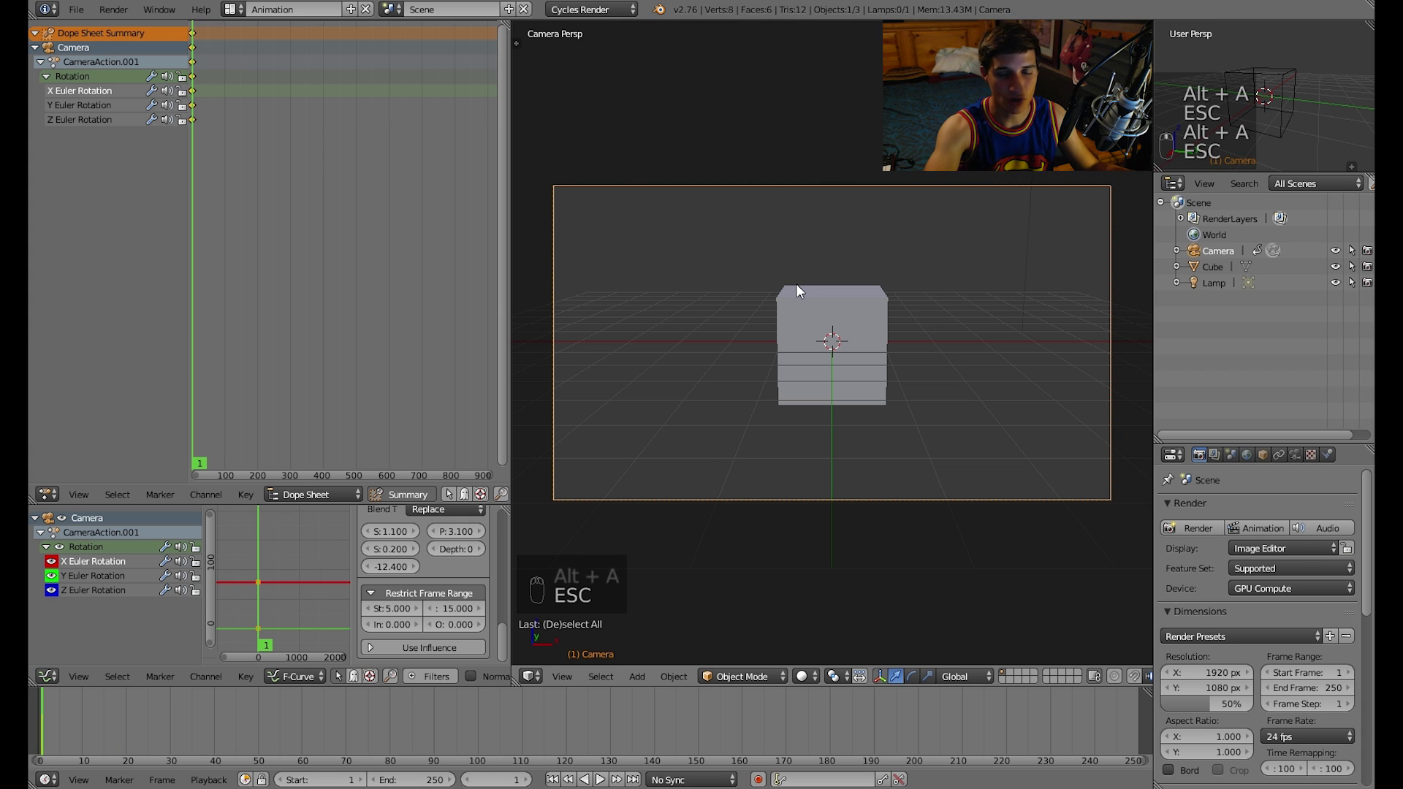
key(alt+a)
key(Escape)
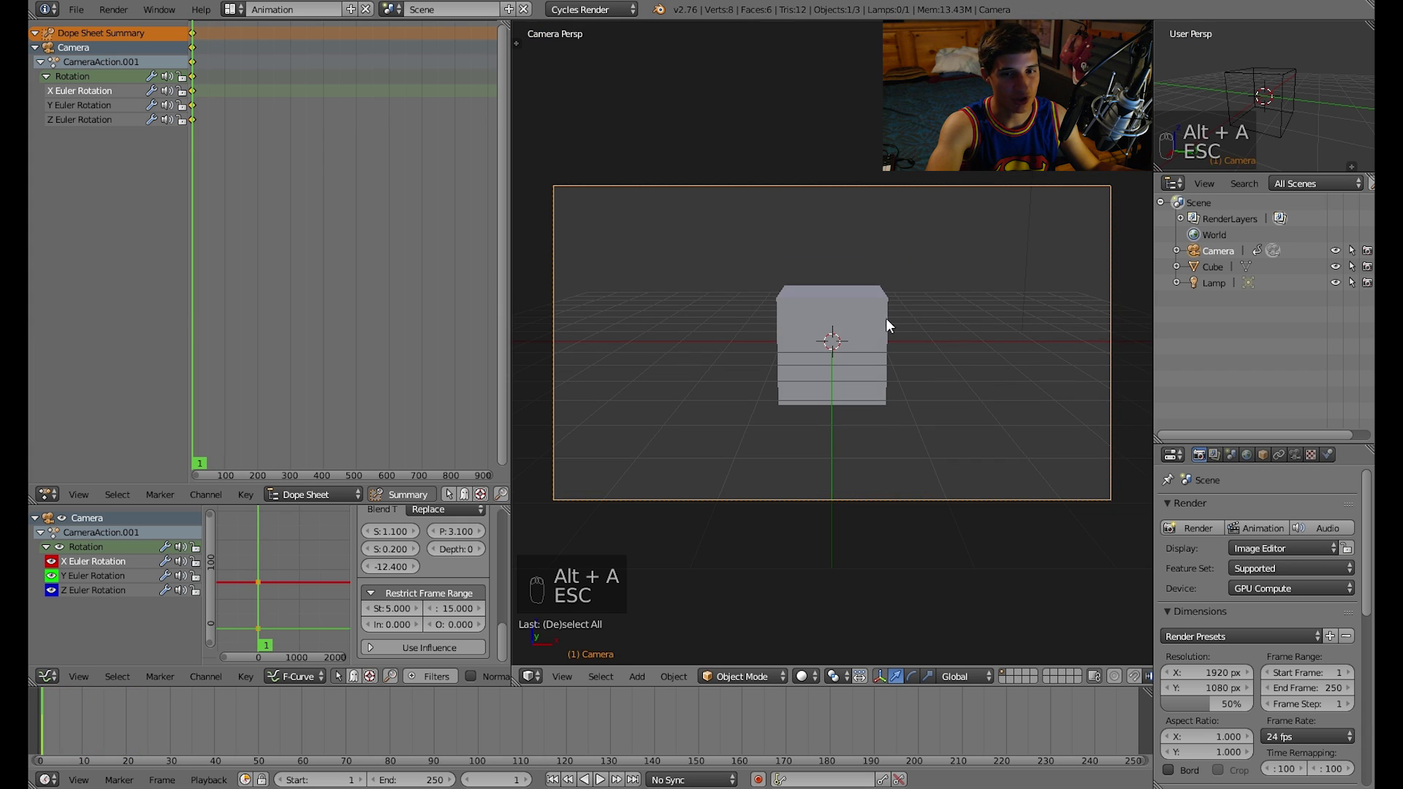
key(alt+a)
key(Escape)
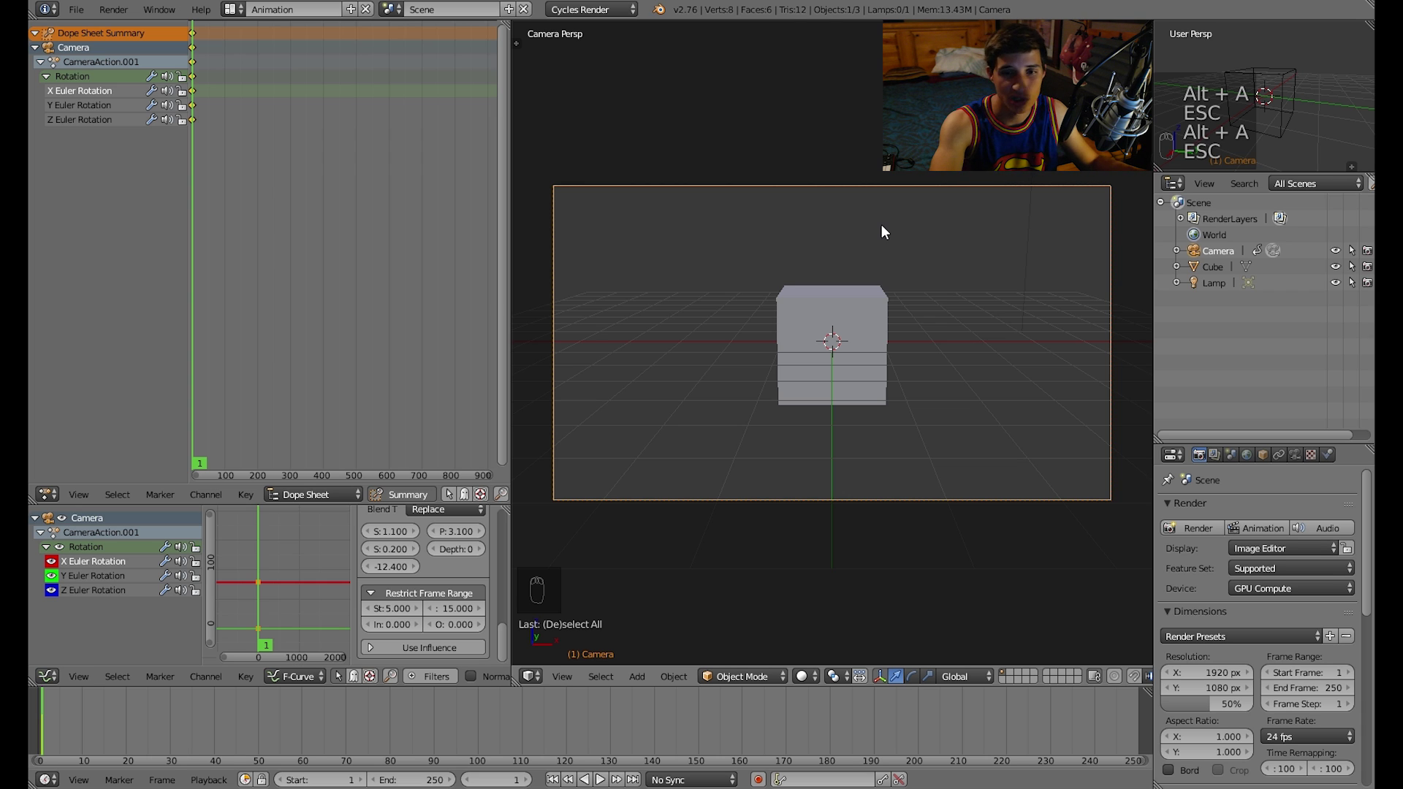
key(alt+a)
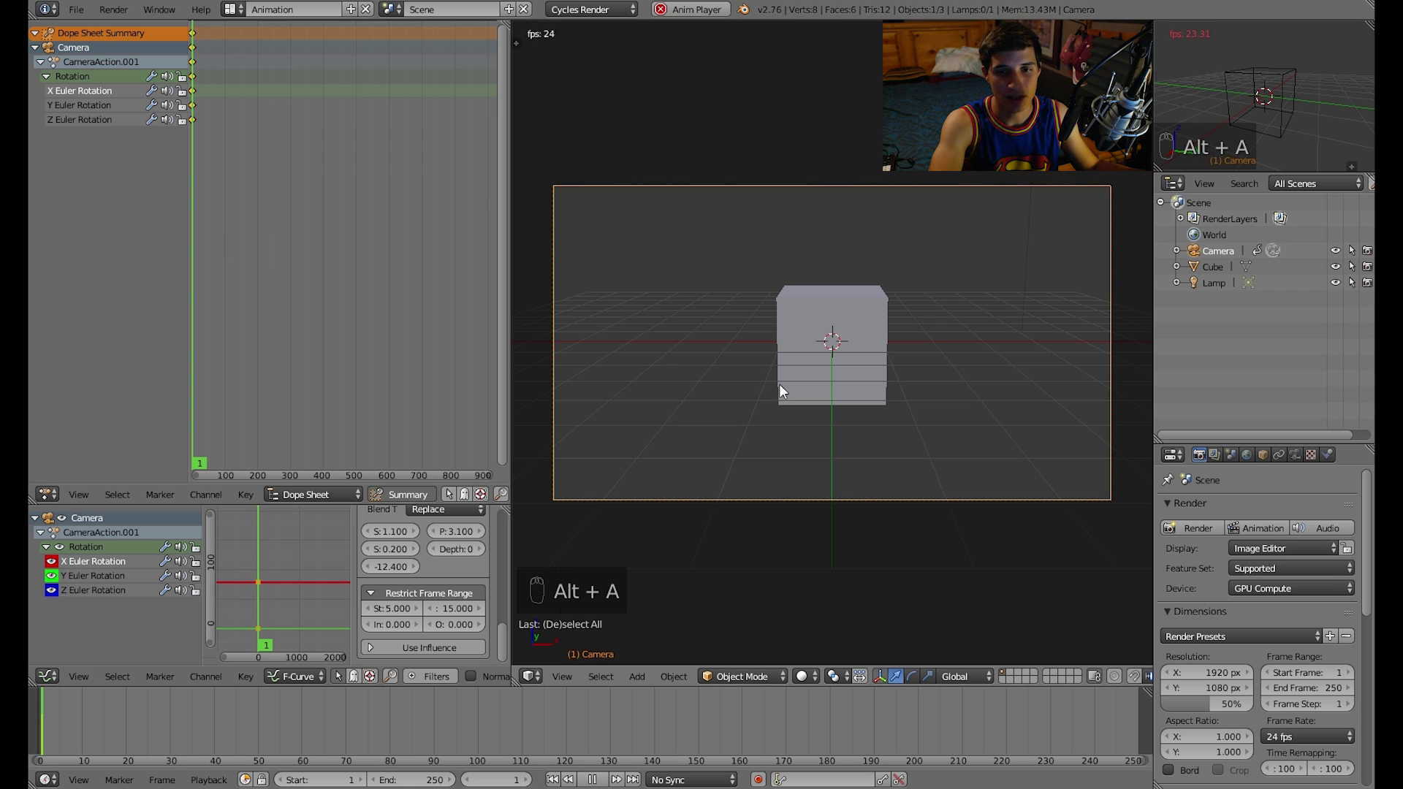
key(Escape)
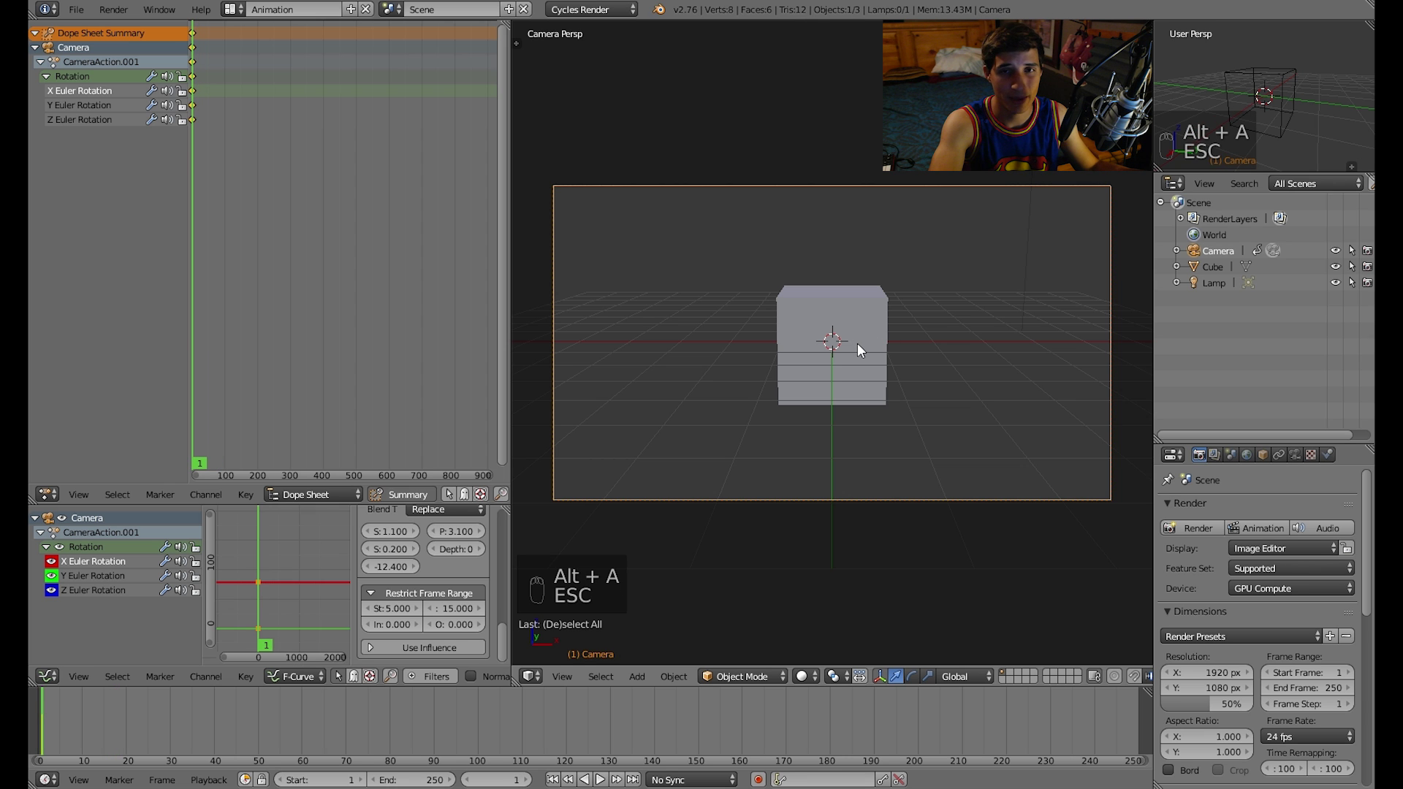